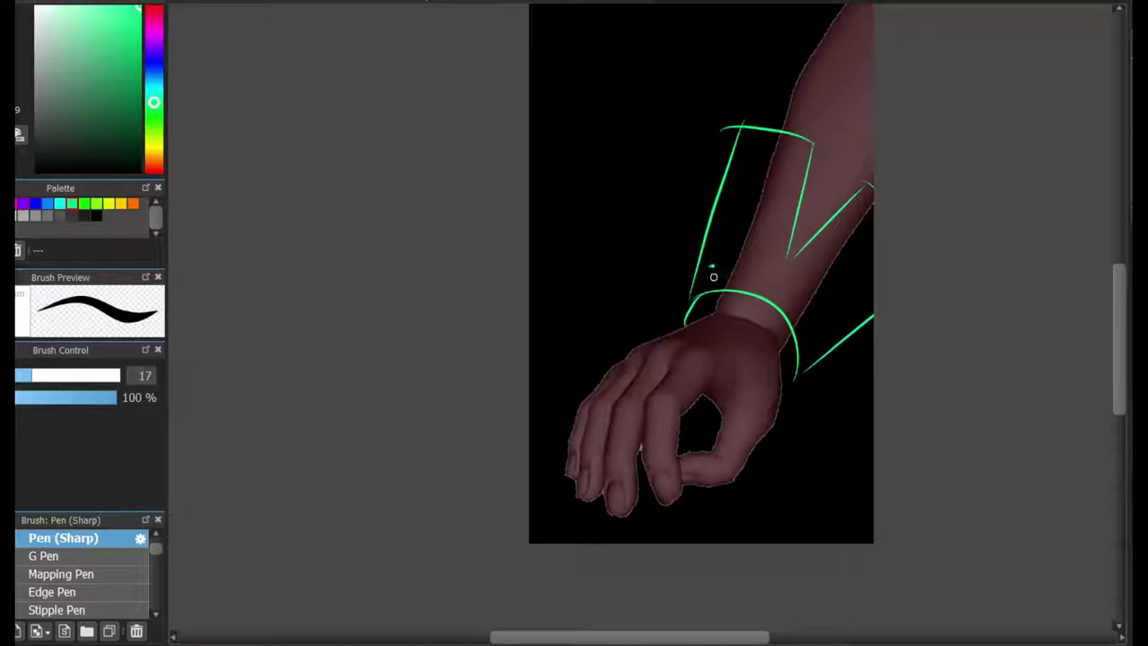
Trace the upper arm's contour in green and sketch two rounded ears above a pointed snout between the index finger and thumb.
{"action": "scroll", "coordinate": [756, 326], "scroll_direction": "up", "scroll_amount": 3}
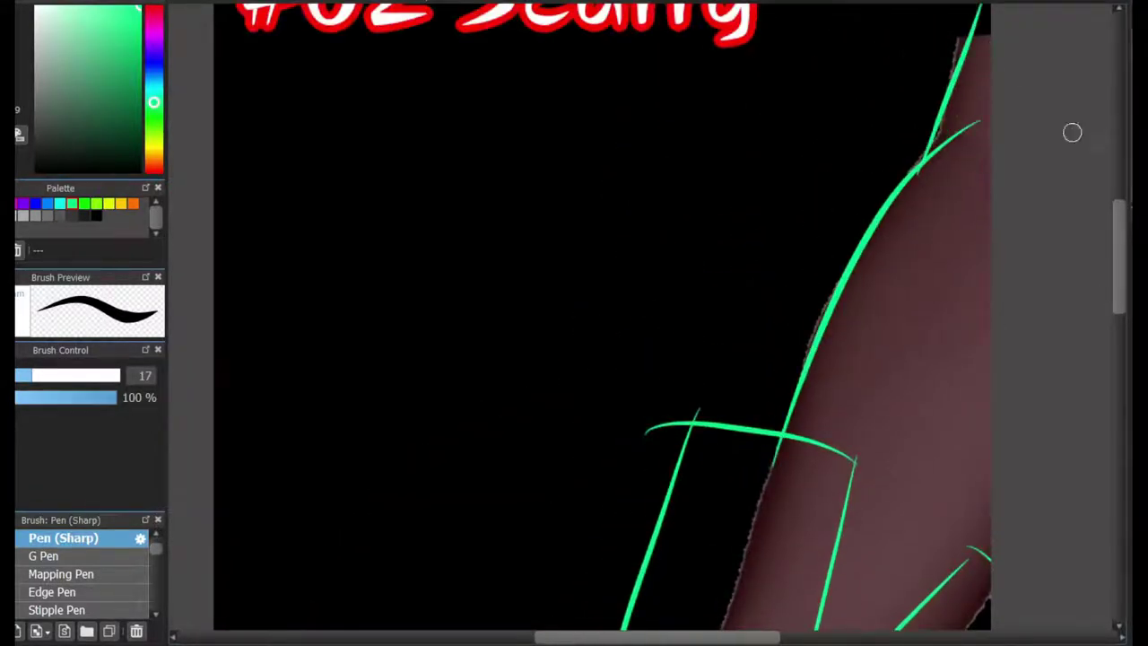
{"action": "scroll", "coordinate": [583, 411], "scroll_direction": "down", "scroll_amount": 10}
{"action": "mouse_move", "coordinate": [549, 285]}
{"action": "left_mouse_down"}
{"action": "mouse_move", "coordinate": [586, 320]}
{"action": "mouse_move", "coordinate": [563, 348]}
{"action": "left_mouse_up"}
{"action": "key", "text": "ctrl+z"}
{"action": "mouse_move", "coordinate": [612, 303]}
{"action": "left_mouse_down"}
{"action": "mouse_move", "coordinate": [629, 379]}
{"action": "mouse_move", "coordinate": [660, 297]}
{"action": "left_mouse_up"}
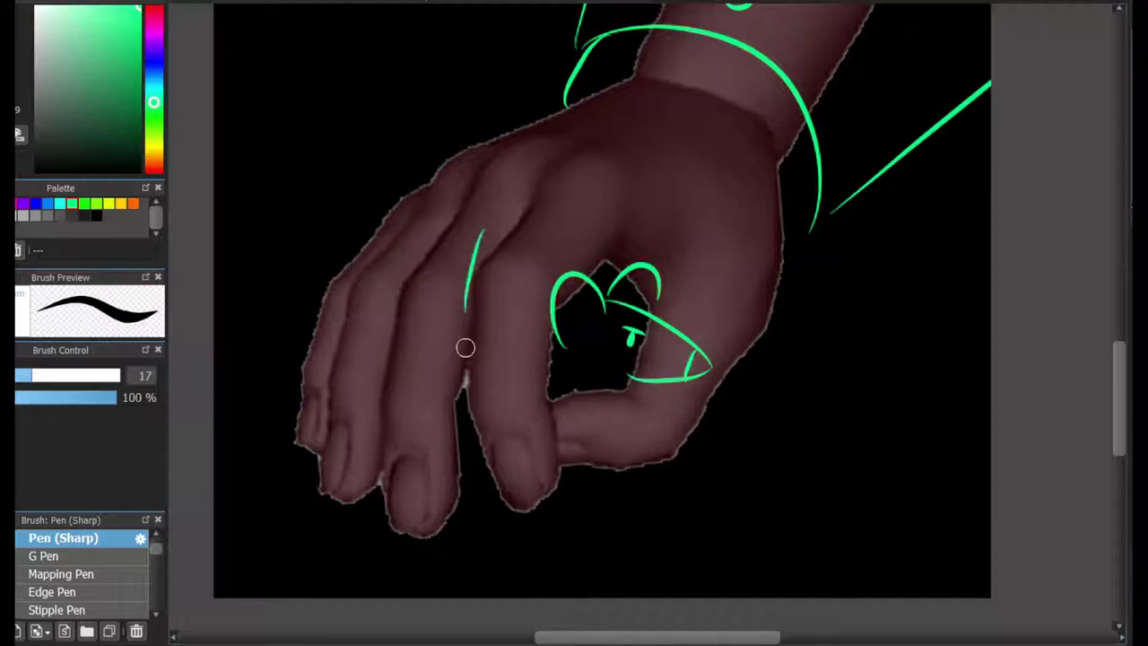
Outline the index finger as a long pointed shape and draw an angled line with a curve around its knuckle.
{"action": "left_click_drag", "start_coordinate": [465, 347], "coordinate": [517, 540]}
{"action": "left_click_drag", "start_coordinate": [532, 288], "coordinate": [536, 563]}
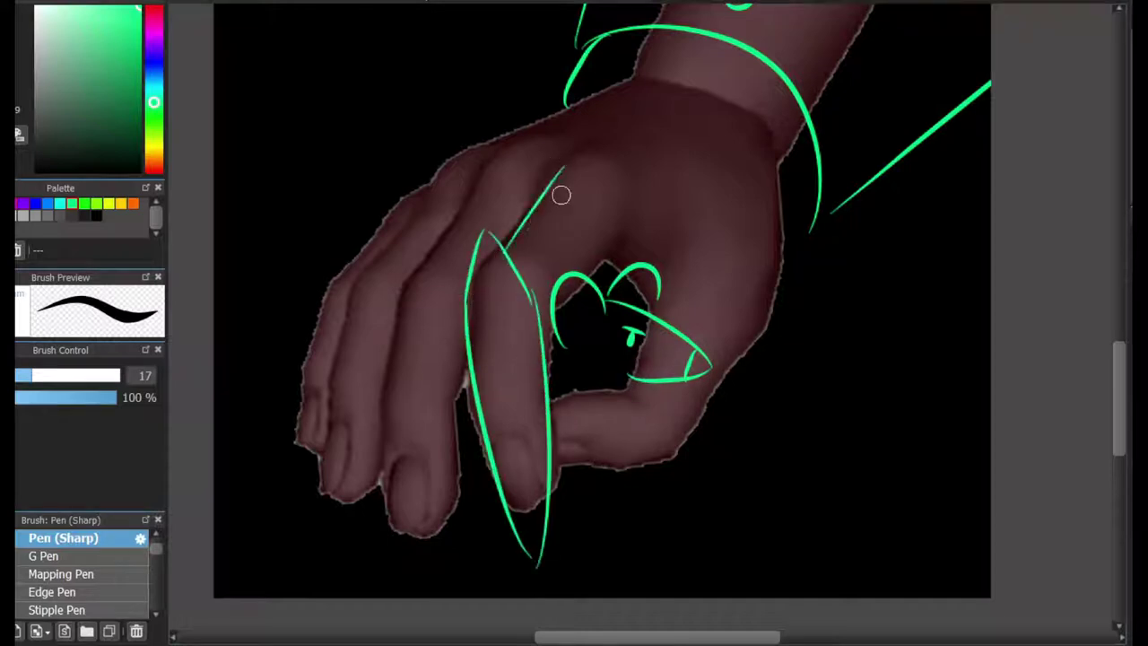
{"action": "key", "text": "ctrl+z"}
{"action": "left_click_drag", "start_coordinate": [564, 163], "coordinate": [628, 249]}
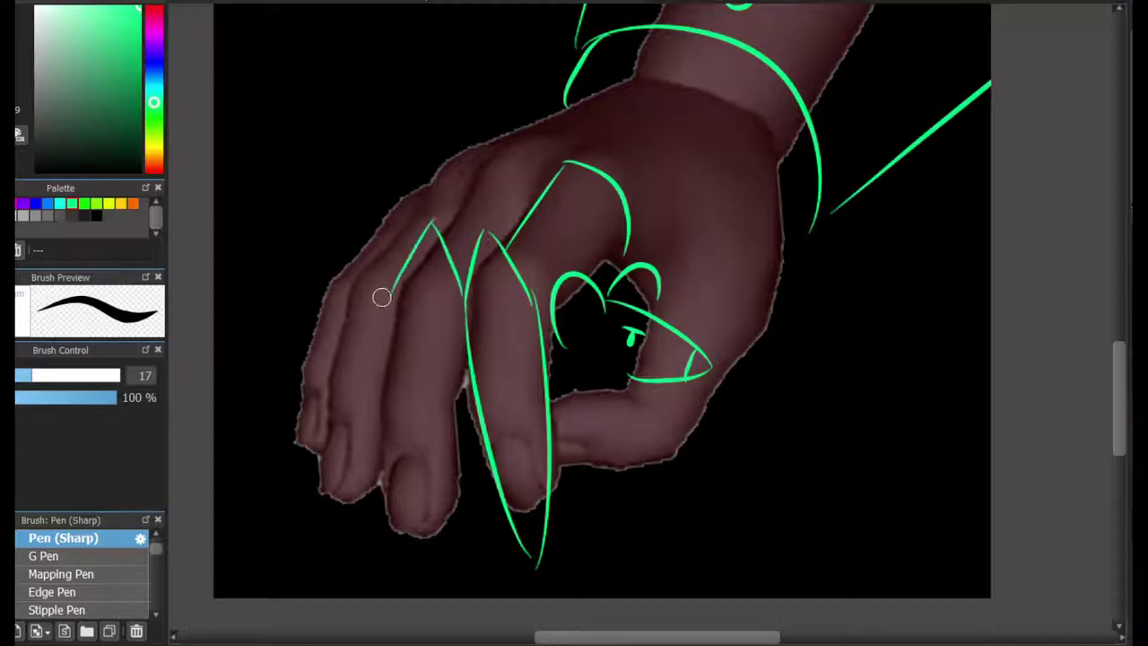
Outline the remaining three fingers as narrow pointed shapes with peaks at the knuckles.
{"action": "mouse_move", "coordinate": [381, 297]}
{"action": "left_mouse_down"}
{"action": "mouse_move", "coordinate": [398, 541]}
{"action": "mouse_move", "coordinate": [465, 376]}
{"action": "left_mouse_up"}
{"action": "left_click_drag", "start_coordinate": [348, 307], "coordinate": [394, 224]}
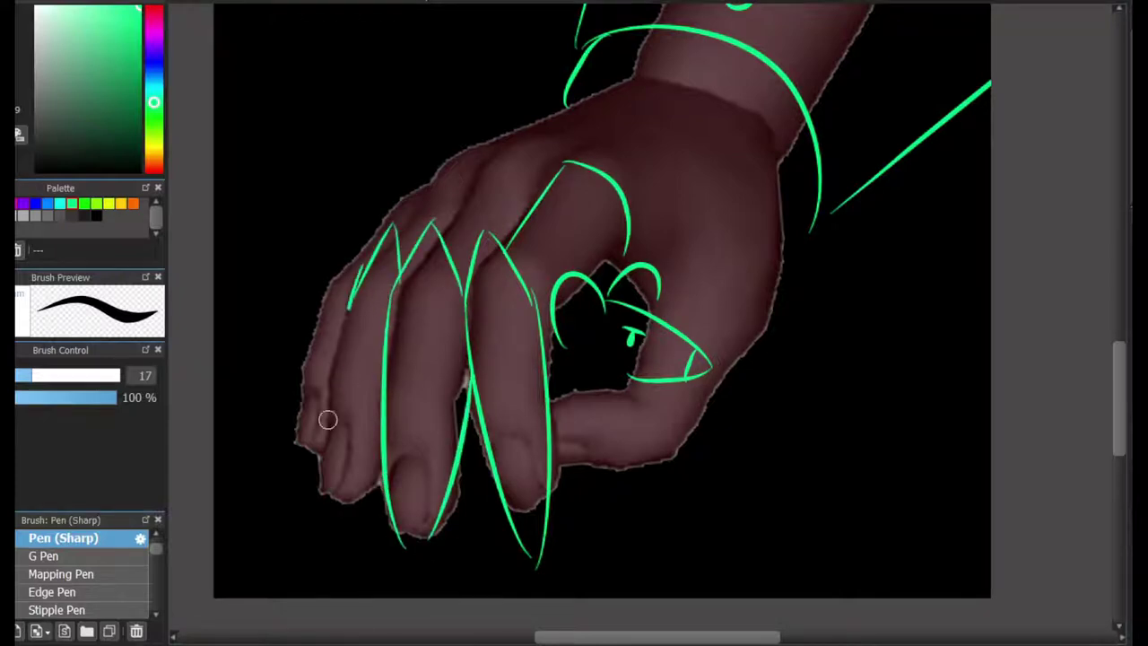
{"action": "left_click_drag", "start_coordinate": [350, 292], "coordinate": [376, 486]}
{"action": "left_click_drag", "start_coordinate": [324, 278], "coordinate": [301, 467]}
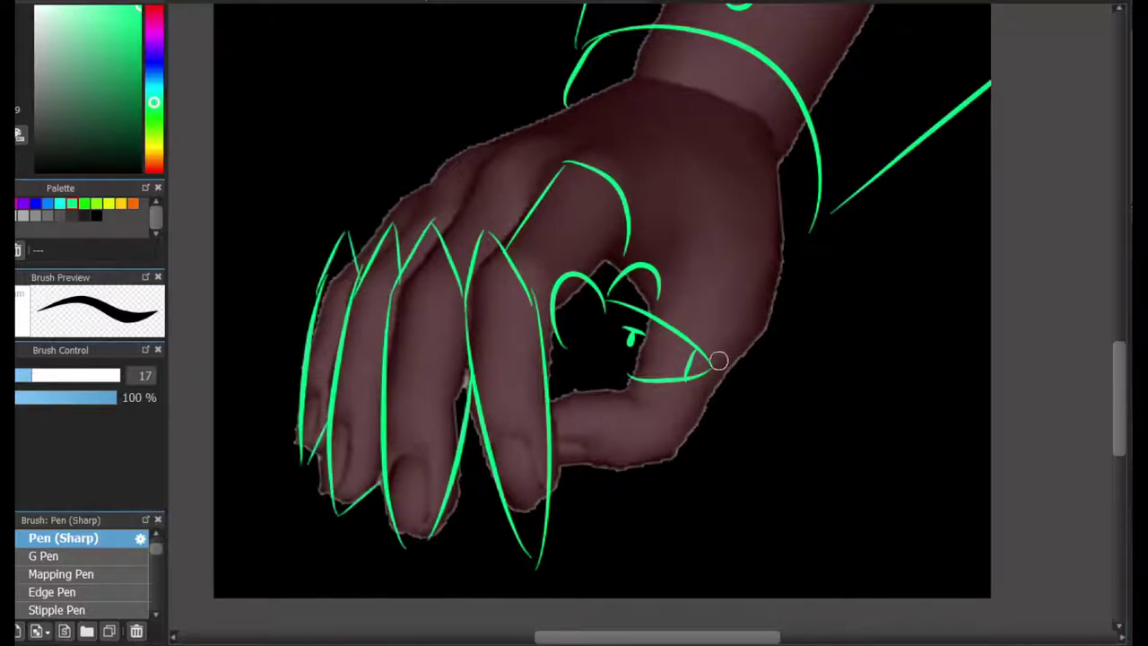
Draw a curve across the thumb base, a pointed wedge on the back of the hand and a curved band around the wrist.
{"action": "key", "text": "ctrl+z"}
{"action": "mouse_move", "coordinate": [661, 262]}
{"action": "left_mouse_down"}
{"action": "mouse_move", "coordinate": [690, 250]}
{"action": "mouse_move", "coordinate": [780, 262]}
{"action": "left_mouse_up"}
{"action": "left_click_drag", "start_coordinate": [561, 104], "coordinate": [650, 120]}
{"action": "mouse_move", "coordinate": [625, 74]}
{"action": "left_mouse_down"}
{"action": "mouse_move", "coordinate": [745, 72]}
{"action": "mouse_move", "coordinate": [776, 162]}
{"action": "left_mouse_up"}
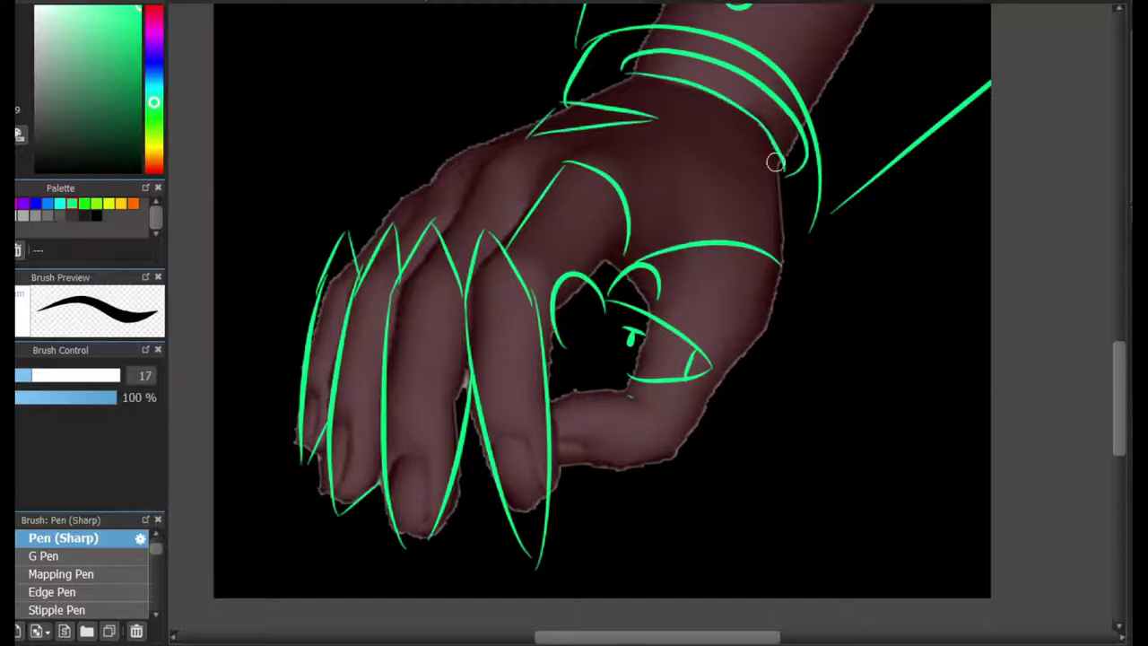
Draw a short slanted stroke with a dot on the thumb, like an exclamation mark, and check the sketch along the arm.
{"action": "left_click", "coordinate": [697, 315]}
{"action": "scroll", "coordinate": [697, 316], "scroll_direction": "up", "scroll_amount": 10}
{"action": "scroll", "coordinate": [697, 316], "scroll_direction": "down", "scroll_amount": 5}
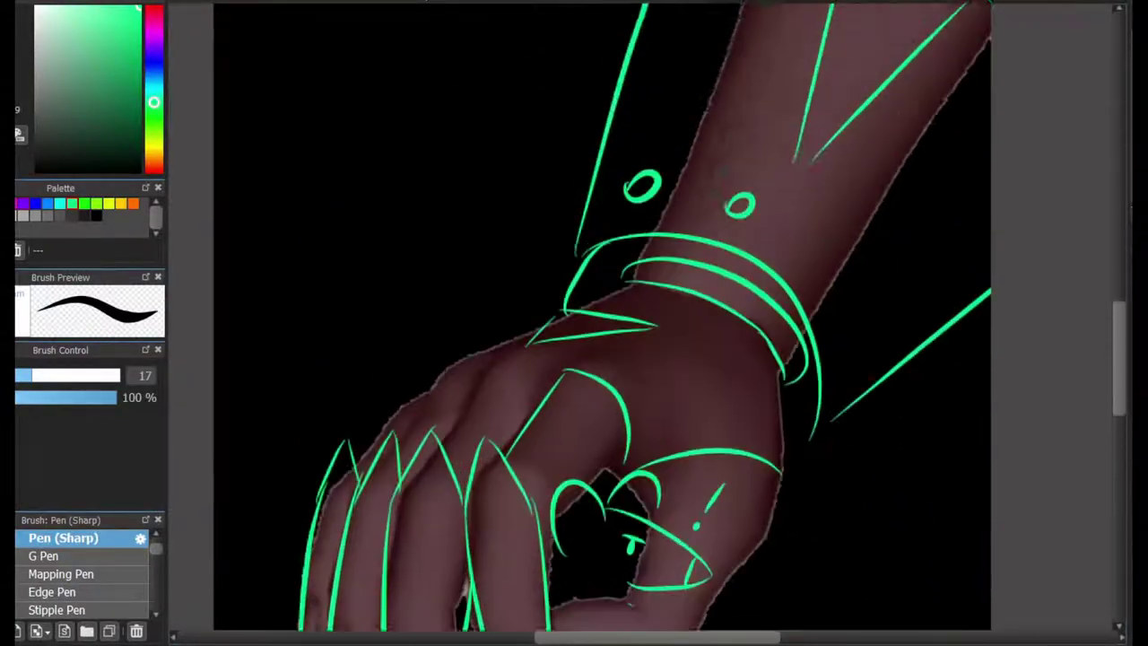
{"action": "scroll", "coordinate": [1104, 281], "scroll_direction": "up", "scroll_amount": 5}
{"action": "scroll", "coordinate": [1025, 164], "scroll_direction": "down", "scroll_amount": 10}
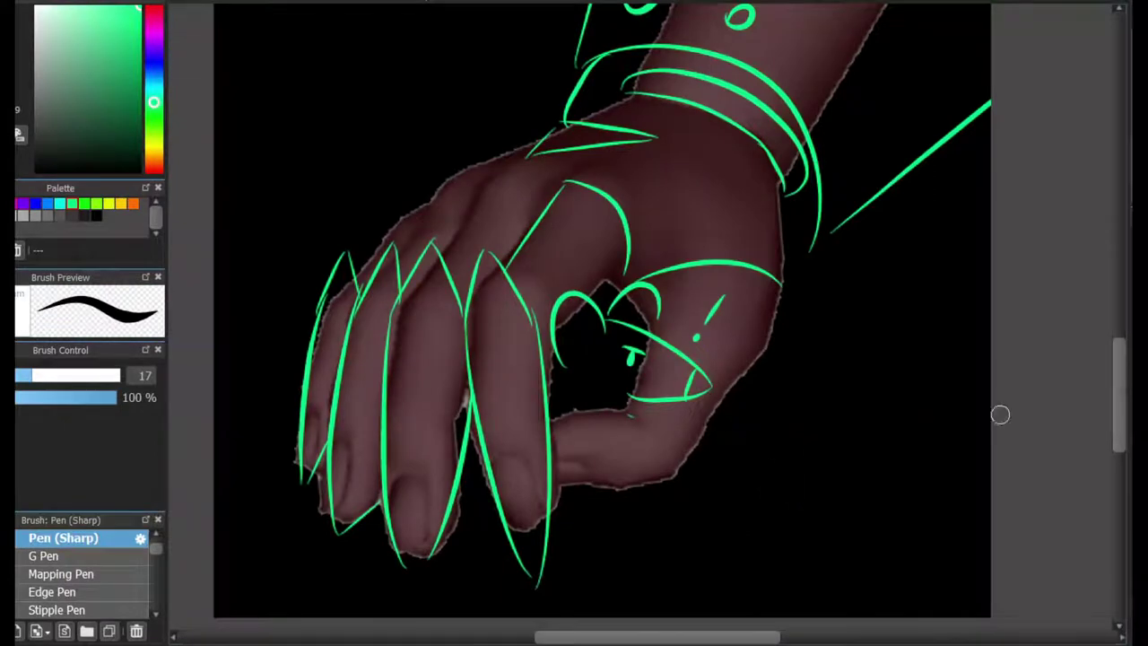
Draw a line across the canvas at wrist height and a double arch with small triangles inside at the canvas's left edge.
{"action": "scroll", "coordinate": [1027, 361], "scroll_direction": "down", "scroll_amount": 2}
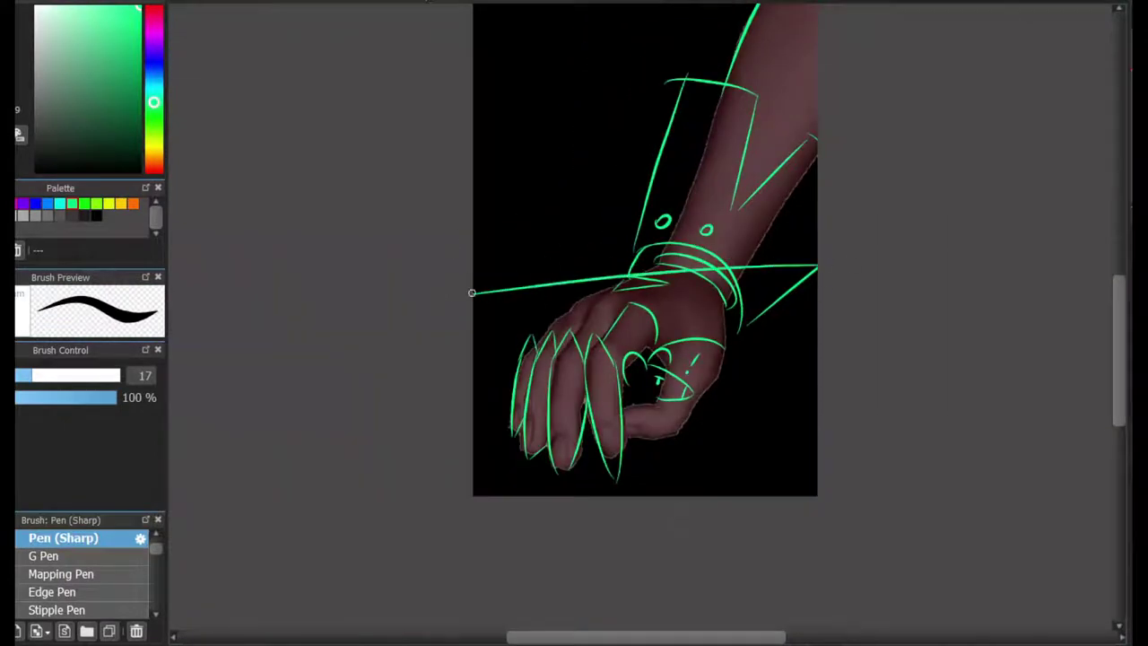
{"action": "scroll", "coordinate": [510, 192], "scroll_direction": "up", "scroll_amount": 2}
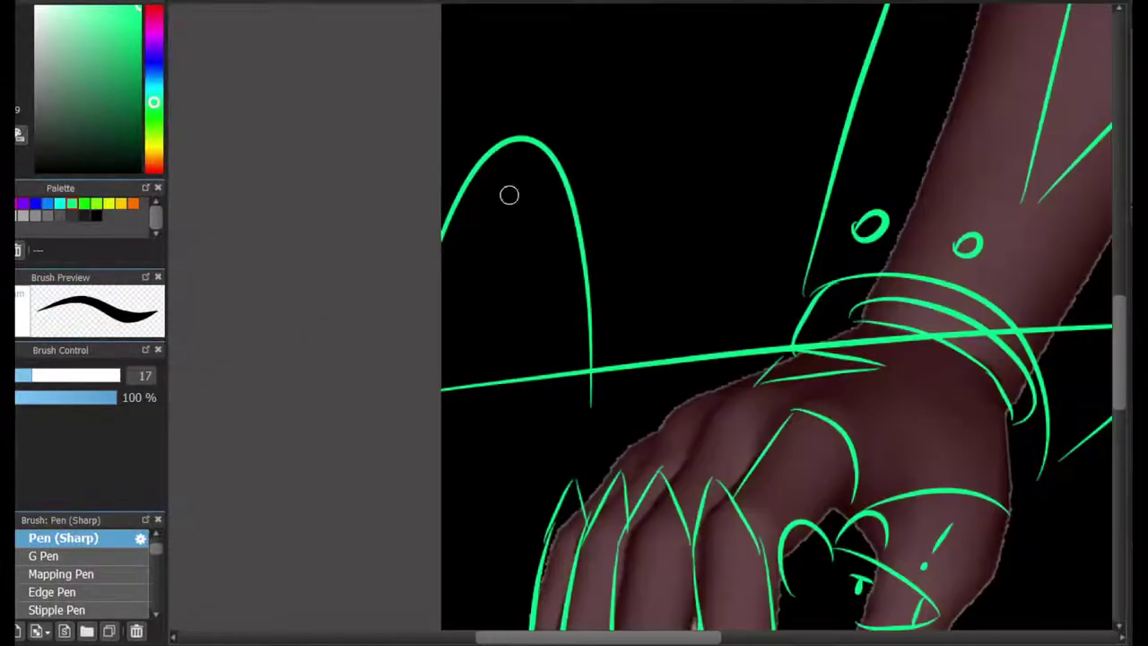
{"action": "left_click_drag", "start_coordinate": [453, 232], "coordinate": [628, 354]}
{"action": "key", "text": "ctrl+z"}
{"action": "left_click_drag", "start_coordinate": [582, 276], "coordinate": [529, 338]}
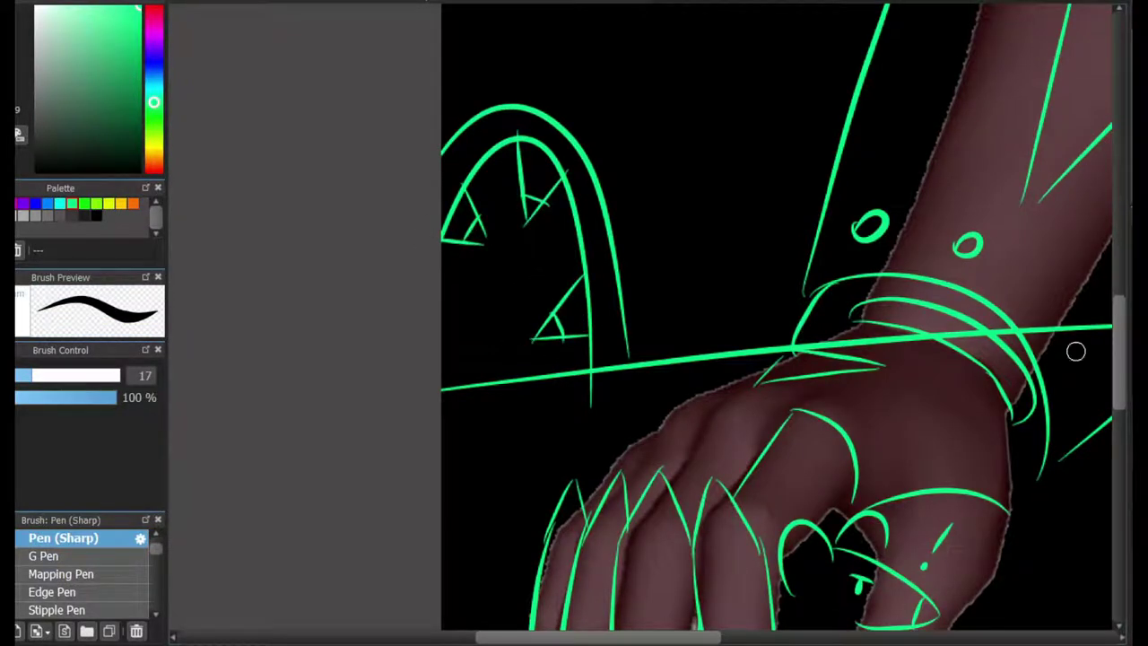
Draw two slanted eyes inside the arch and wavy lines rising above it, undoing the extra strokes between arch and fingers.
{"action": "scroll", "coordinate": [590, 327], "scroll_direction": "up", "scroll_amount": 5}
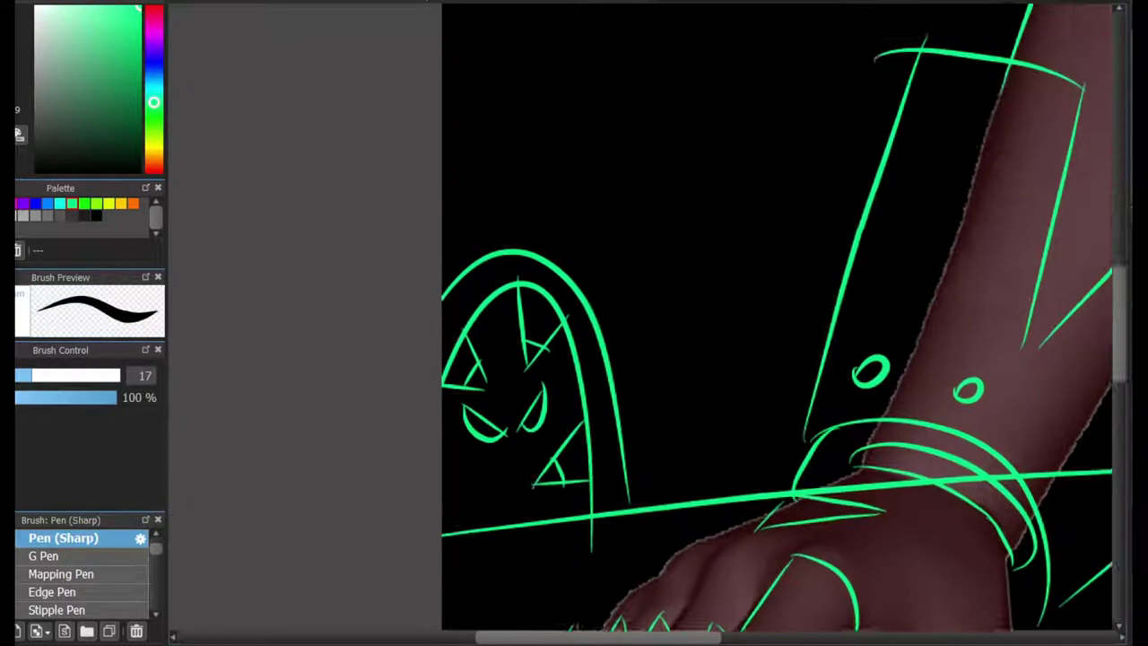
{"action": "left_click_drag", "start_coordinate": [617, 381], "coordinate": [556, 479]}
{"action": "mouse_move", "coordinate": [476, 484]}
{"action": "left_mouse_down"}
{"action": "mouse_move", "coordinate": [486, 410]}
{"action": "mouse_move", "coordinate": [583, 167]}
{"action": "left_mouse_up"}
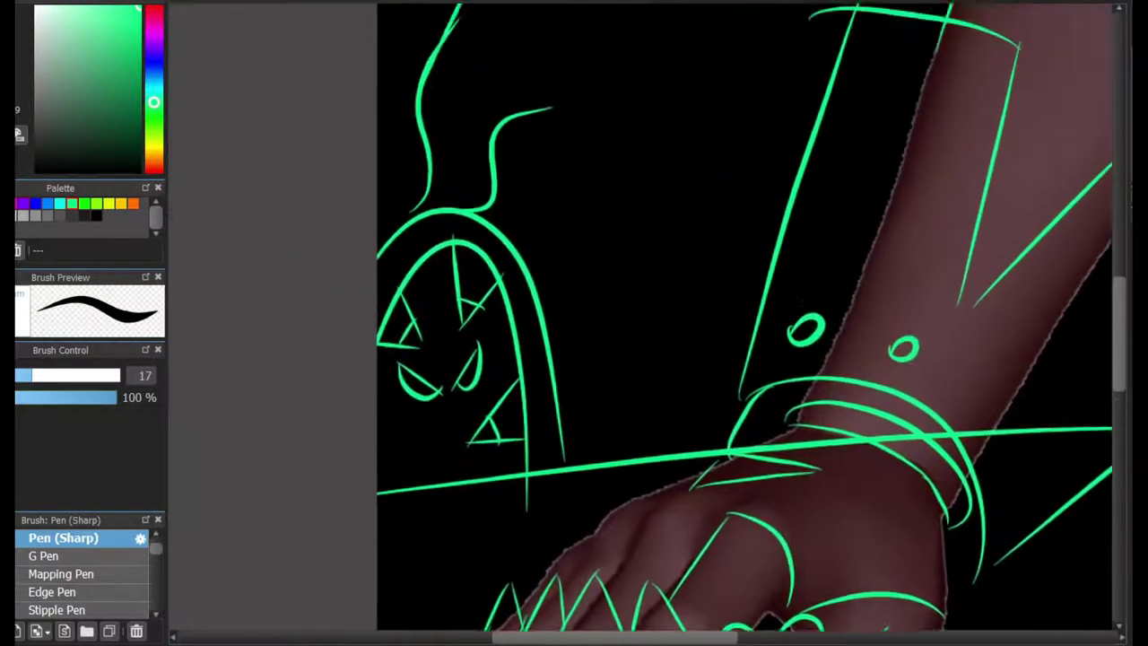
{"action": "left_click_drag", "start_coordinate": [554, 578], "coordinate": [507, 310]}
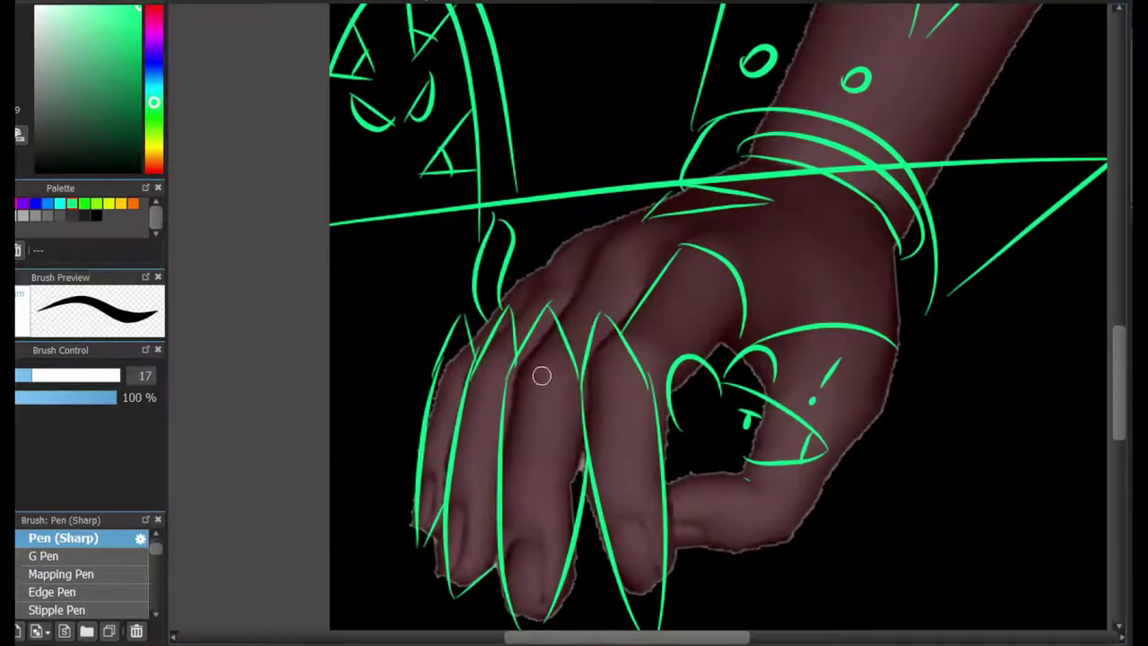
{"action": "key", "text": "ctrl+z"}
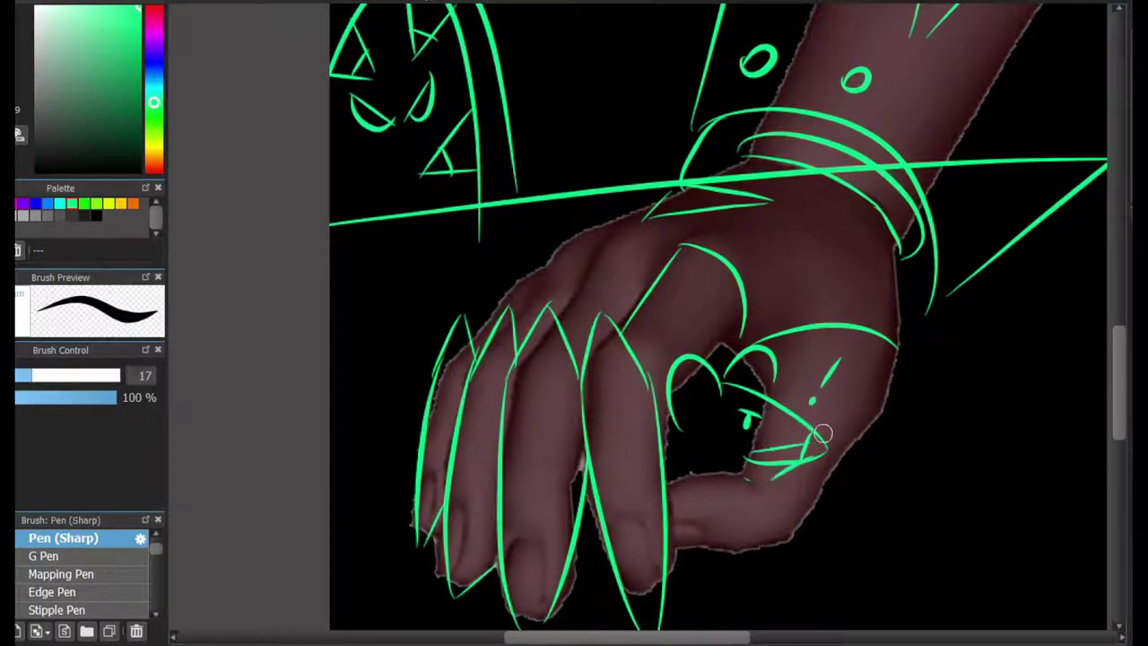
Add short hatch lines inside the arch's three triangles.
{"action": "scroll", "coordinate": [443, 344], "scroll_direction": "up", "scroll_amount": 5}
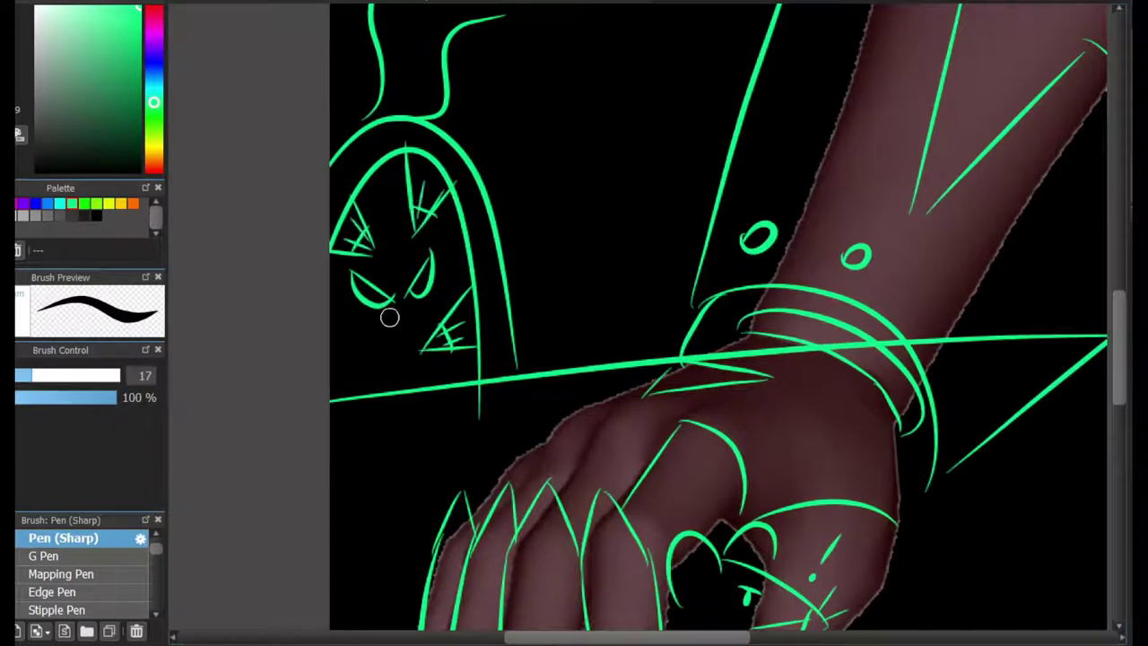
{"action": "scroll", "coordinate": [1010, 265], "scroll_direction": "down", "scroll_amount": 6}
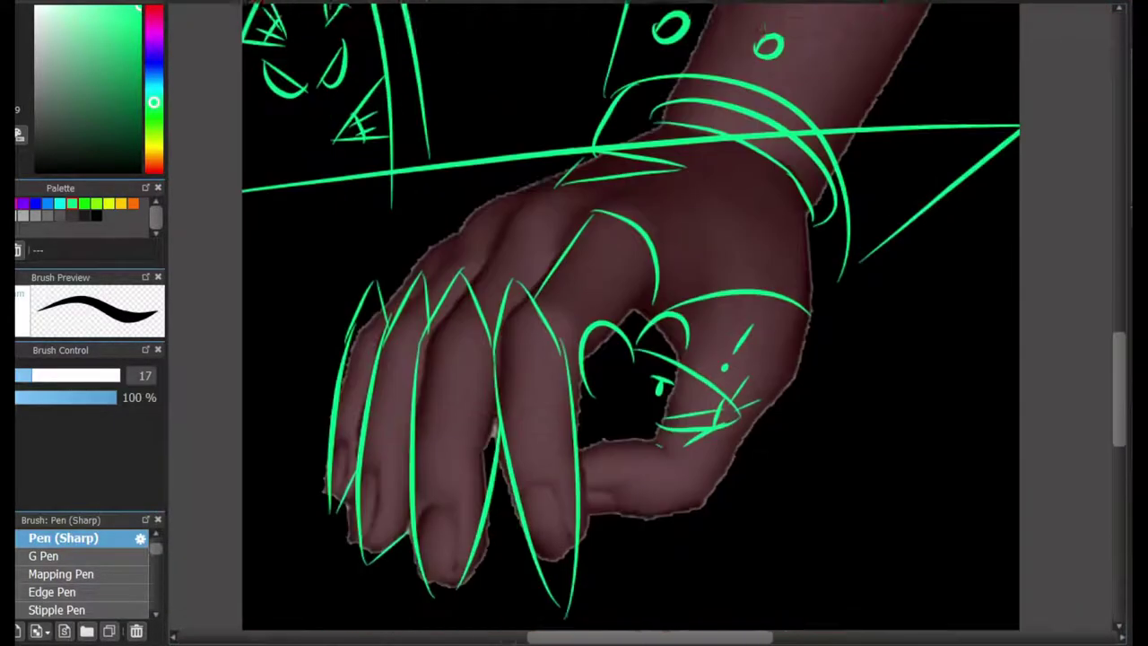
{"action": "scroll", "coordinate": [1010, 265], "scroll_direction": "up", "scroll_amount": 3}
{"action": "scroll", "coordinate": [585, 356], "scroll_direction": "up", "scroll_amount": 2}
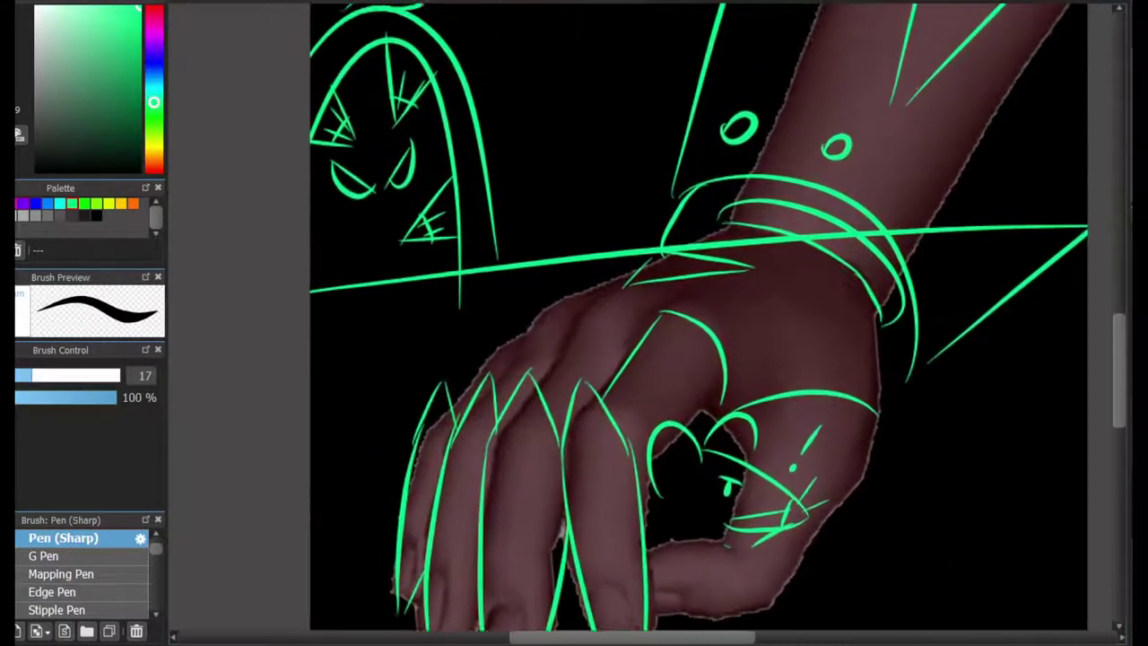
{"action": "scroll", "coordinate": [585, 356], "scroll_direction": "down", "scroll_amount": 4}
{"action": "scroll", "coordinate": [586, 356], "scroll_direction": "up", "scroll_amount": 2}
{"action": "key", "text": "ctrl+z"}
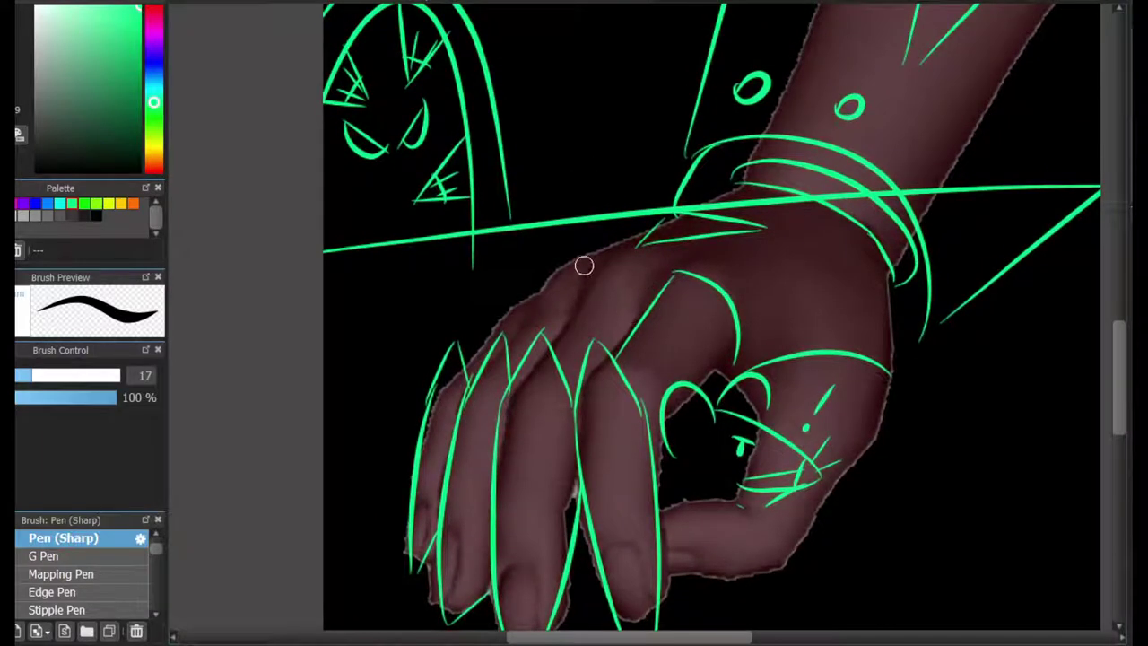
Draw an almond-shaped eye behind the knuckles and a long curve across the back of the hand to its outer edge.
{"action": "mouse_move", "coordinate": [586, 278]}
{"action": "left_mouse_down"}
{"action": "mouse_move", "coordinate": [626, 268]}
{"action": "mouse_move", "coordinate": [884, 289]}
{"action": "left_mouse_up"}
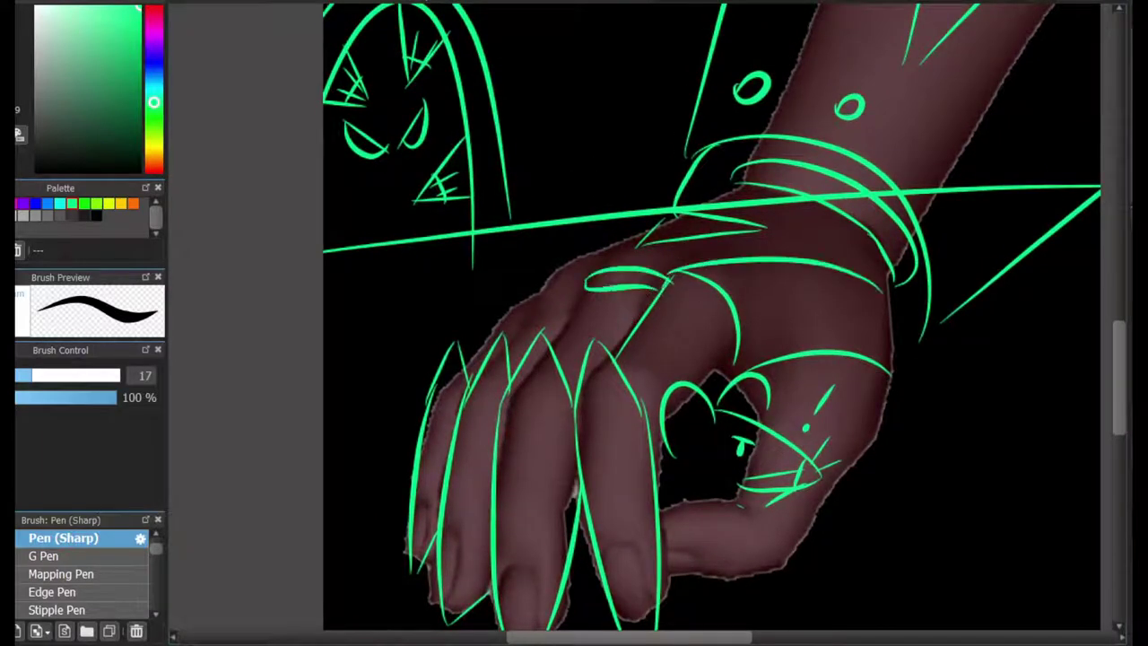
{"action": "key", "text": "ctrl+z"}
{"action": "mouse_move", "coordinate": [665, 272]}
{"action": "left_mouse_down"}
{"action": "mouse_move", "coordinate": [824, 265]}
{"action": "mouse_move", "coordinate": [833, 304]}
{"action": "mouse_move", "coordinate": [885, 294]}
{"action": "left_mouse_up"}
{"action": "left_click_drag", "start_coordinate": [562, 266], "coordinate": [664, 274]}
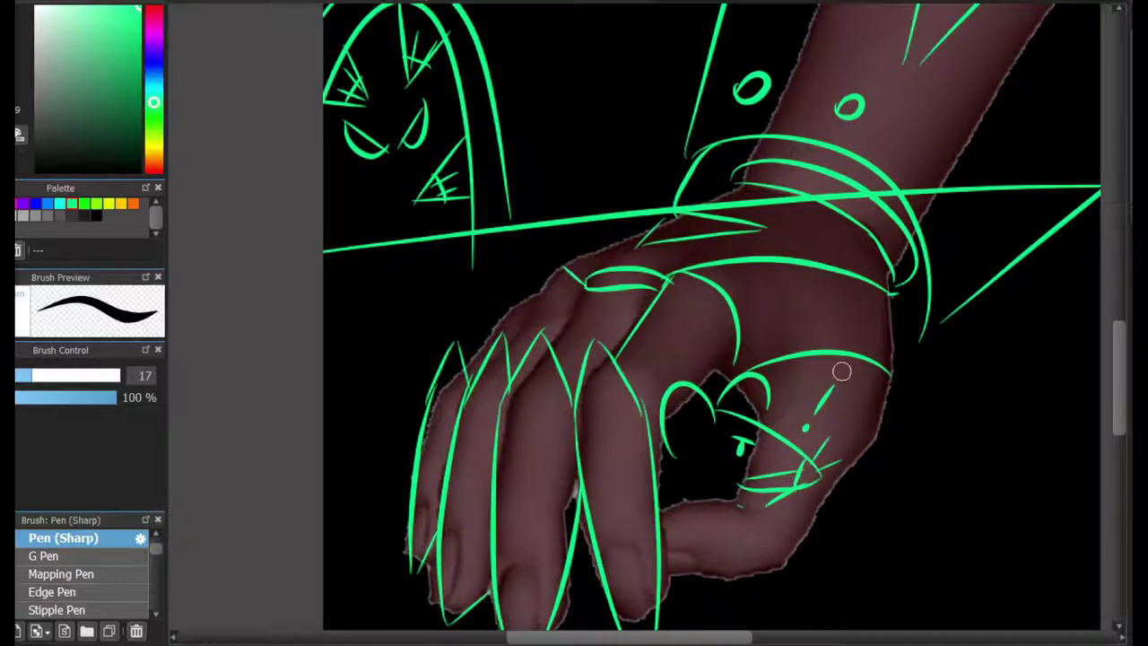
{"action": "mouse_move", "coordinate": [1112, 336]}
{"action": "left_mouse_down"}
{"action": "mouse_move", "coordinate": [1117, 363]}
{"action": "mouse_move", "coordinate": [1117, 273]}
{"action": "mouse_move", "coordinate": [1117, 339]}
{"action": "left_mouse_up"}
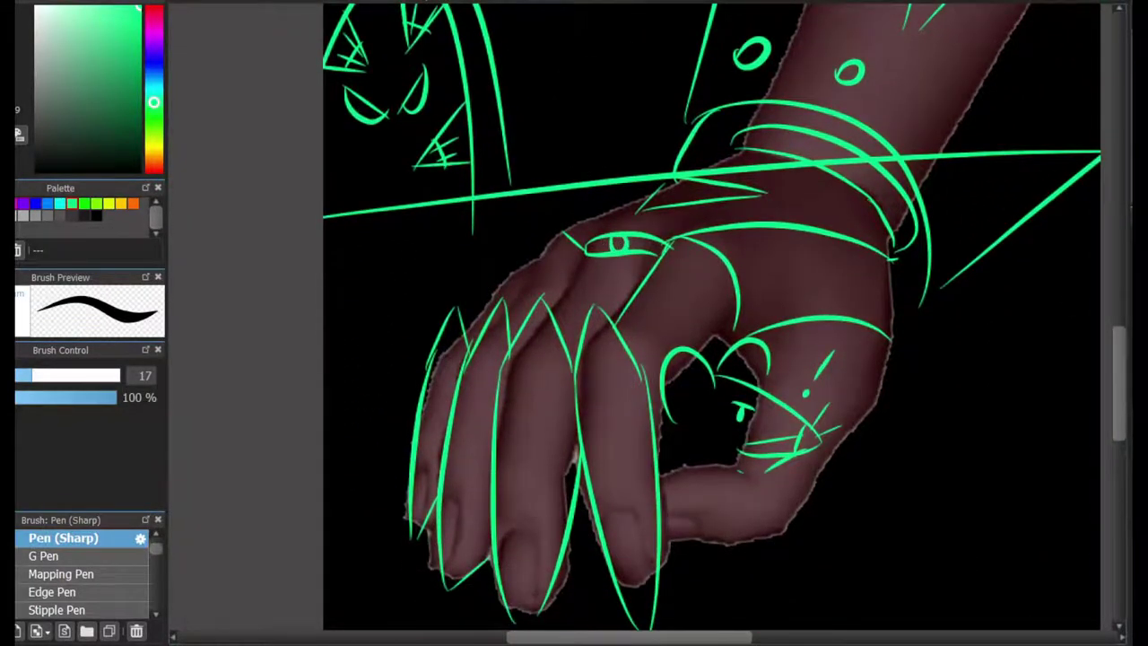
Draw two curved bands across the forearm at the top of the wide sleeve.
{"action": "scroll", "coordinate": [774, 117], "scroll_direction": "up", "scroll_amount": 8}
{"action": "scroll", "coordinate": [845, 214], "scroll_direction": "right", "scroll_amount": 4}
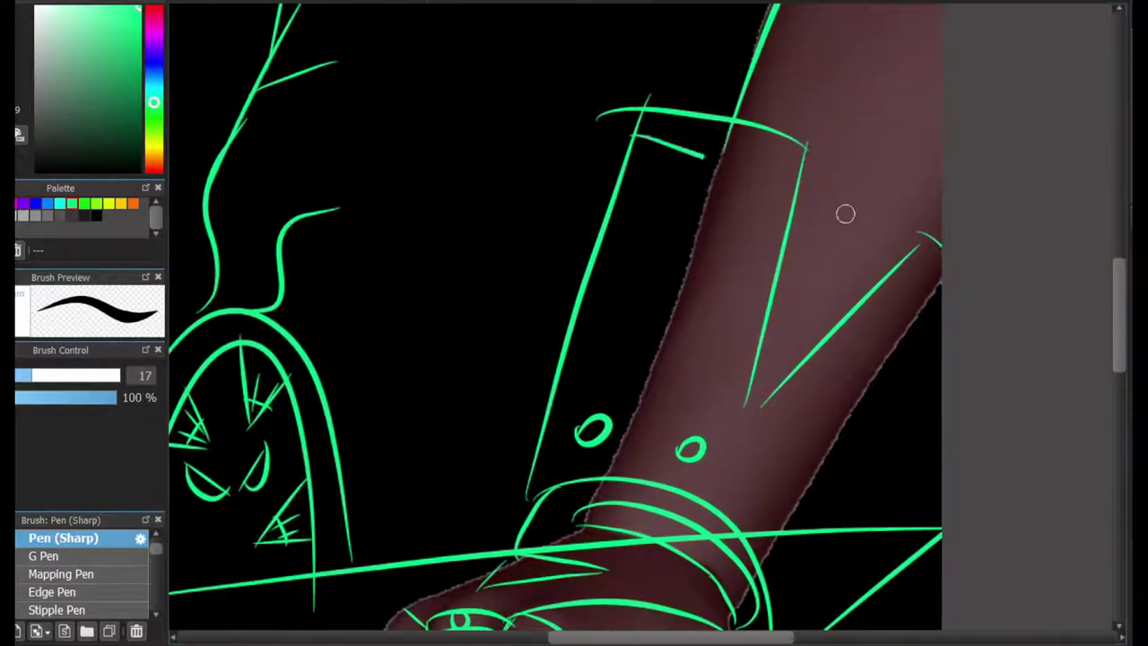
{"action": "left_click_drag", "start_coordinate": [631, 135], "coordinate": [940, 292]}
{"action": "mouse_move", "coordinate": [647, 97]}
{"action": "left_mouse_down"}
{"action": "mouse_move", "coordinate": [728, 117]}
{"action": "mouse_move", "coordinate": [941, 232]}
{"action": "left_mouse_up"}
{"action": "scroll", "coordinate": [1081, 327], "scroll_direction": "down", "scroll_amount": 6}
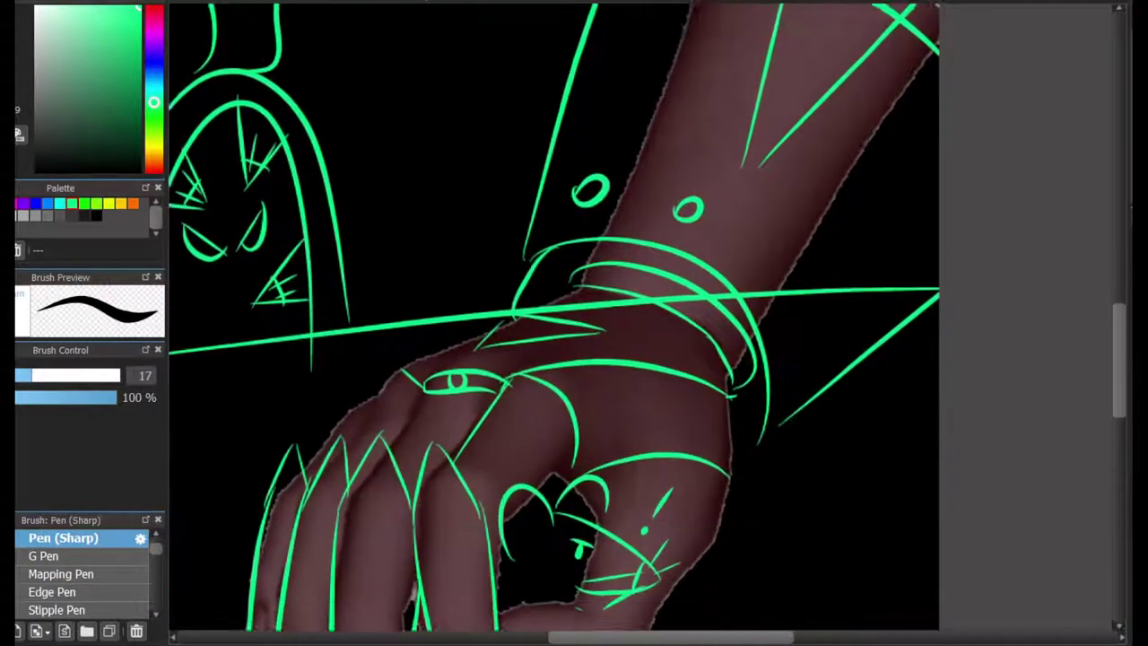
{"action": "scroll", "coordinate": [660, 615], "scroll_direction": "up", "scroll_amount": 3}
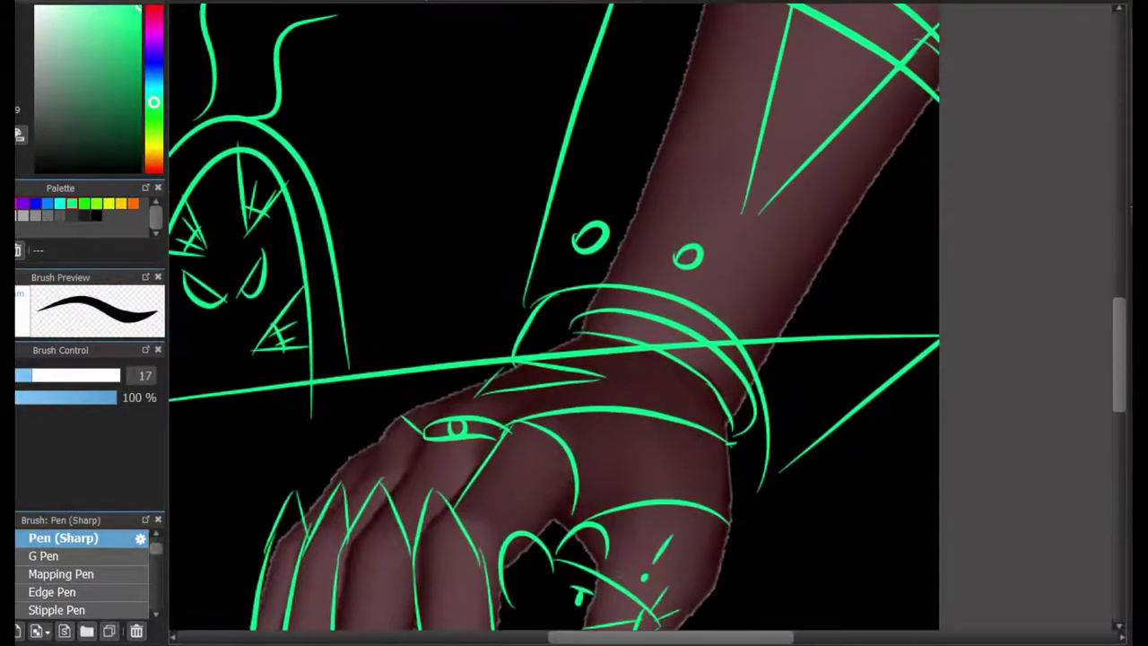
Draw a second line across the canvas just below the existing one at wrist height.
{"action": "scroll", "coordinate": [318, 380], "scroll_direction": "left", "scroll_amount": 3}
{"action": "left_click_drag", "start_coordinate": [238, 397], "coordinate": [993, 341]}
{"action": "scroll", "coordinate": [992, 297], "scroll_direction": "up", "scroll_amount": 3}
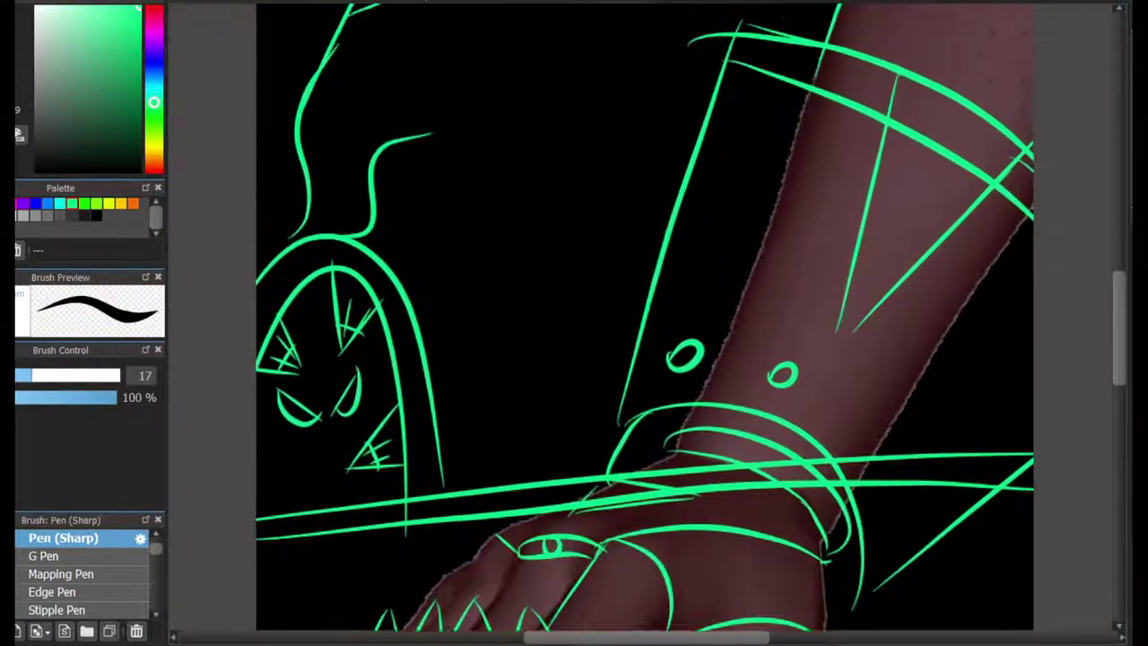
Switch the pen colour to blue and trace the upper edge of the hand and the curved band around the wrist.
{"action": "scroll", "coordinate": [646, 323], "scroll_direction": "down", "scroll_amount": 3}
{"action": "key", "text": "x"}
{"action": "left_click_drag", "start_coordinate": [499, 443], "coordinate": [678, 370]}
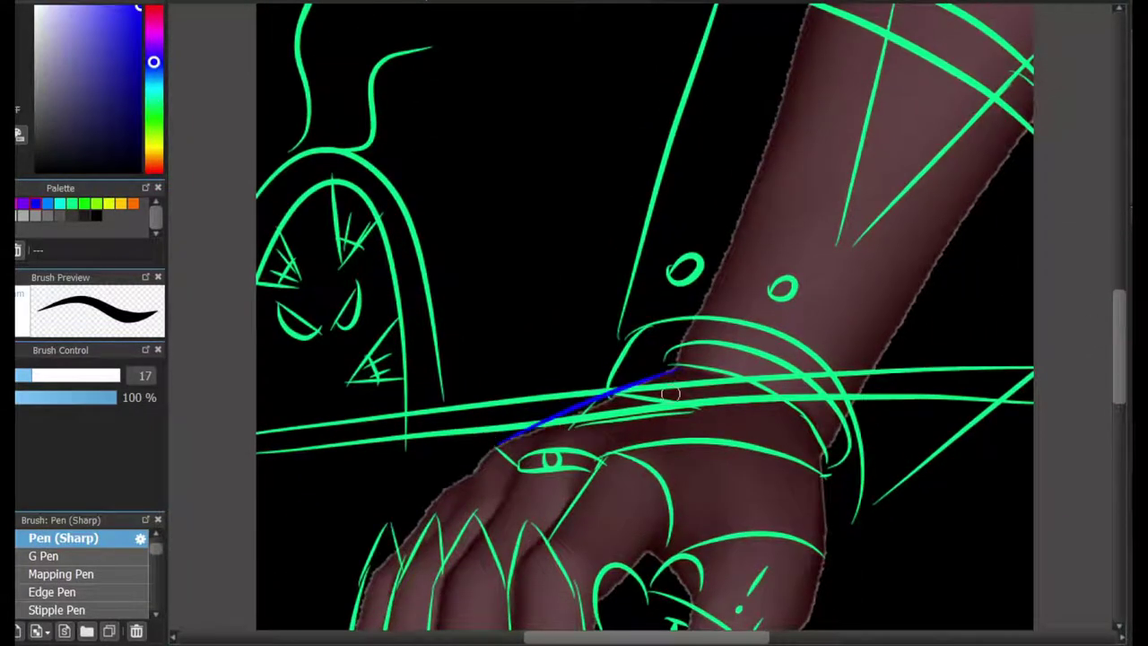
{"action": "left_click_drag", "start_coordinate": [707, 332], "coordinate": [842, 466]}
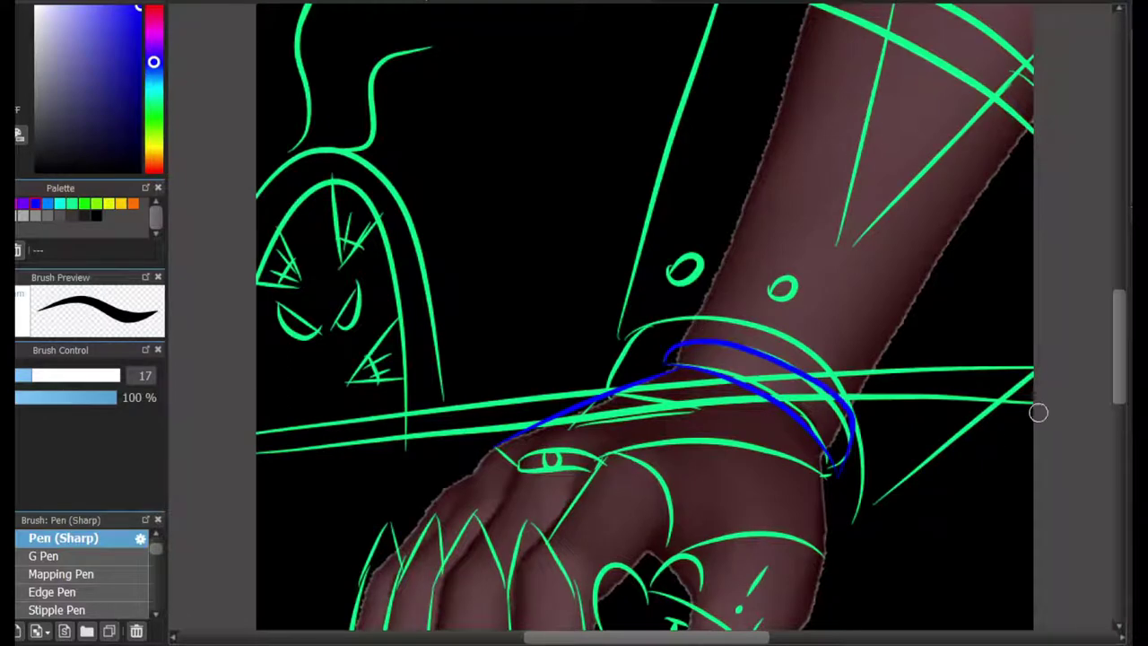
{"action": "key", "text": "ctrl+z"}
{"action": "left_click_drag", "start_coordinate": [672, 338], "coordinate": [843, 466]}
Sketch a blue slanted eye with pointed corners in the empty black area beside the upper arm.
{"action": "scroll", "coordinate": [1106, 346], "scroll_direction": "down", "scroll_amount": 5}
{"action": "scroll", "coordinate": [646, 323], "scroll_direction": "up", "scroll_amount": 10}
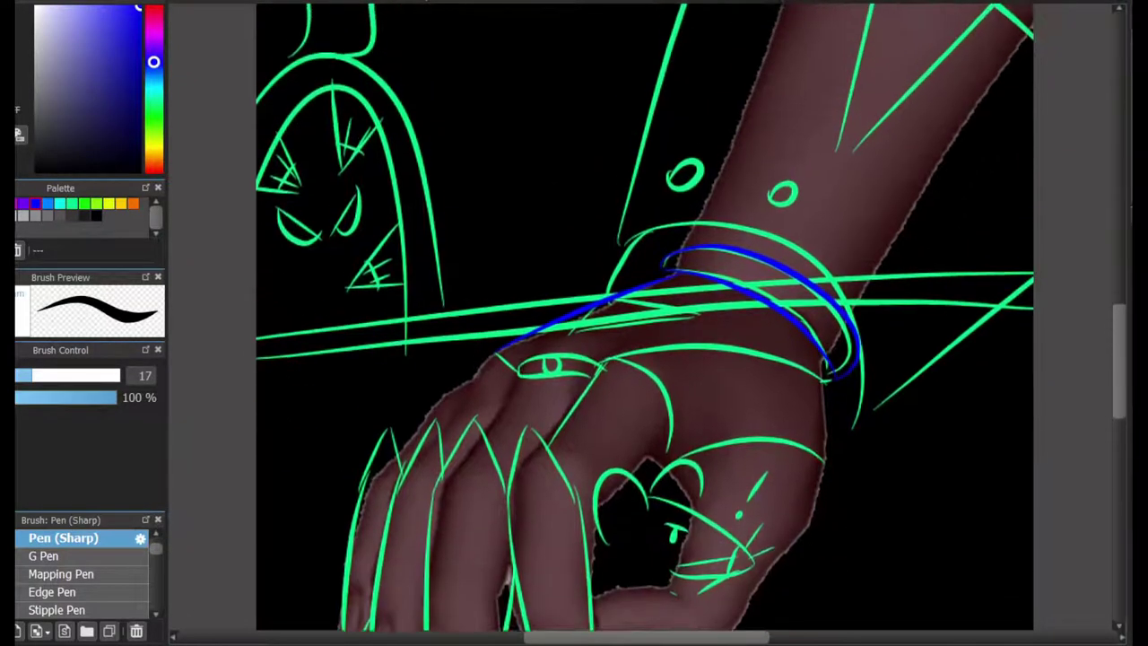
{"action": "left_click_drag", "start_coordinate": [561, 269], "coordinate": [692, 175]}
{"action": "mouse_move", "coordinate": [627, 251]}
{"action": "left_mouse_down"}
{"action": "mouse_move", "coordinate": [800, 216]}
{"action": "mouse_move", "coordinate": [840, 105]}
{"action": "left_mouse_up"}
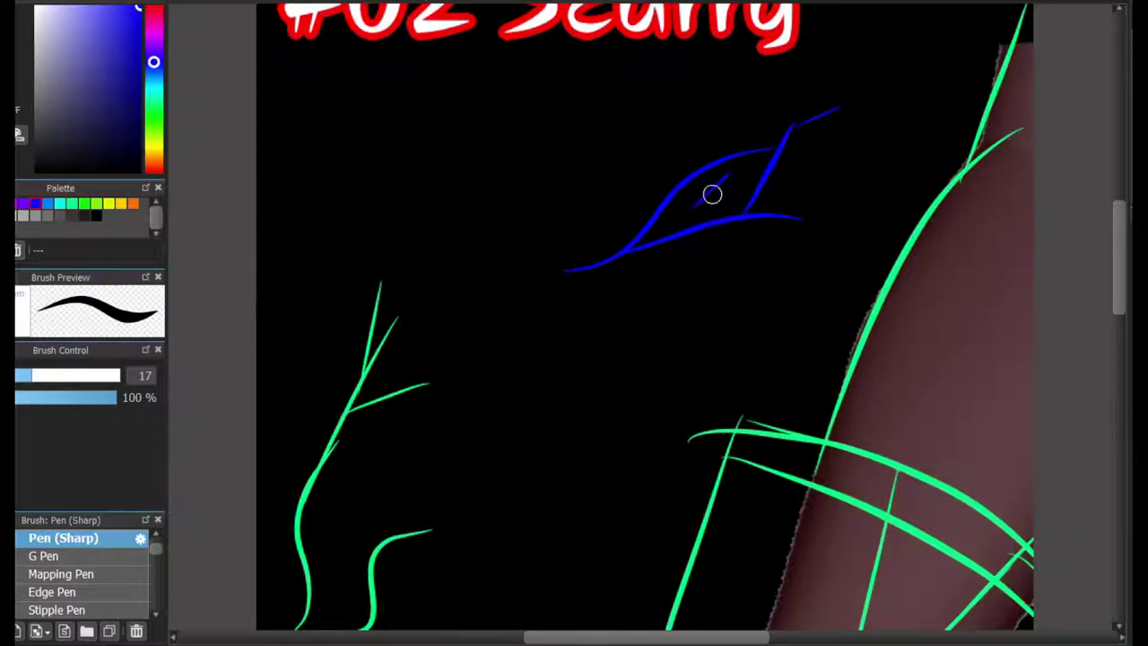
Draw two long blue wavy lines below the slanted eye and two short wavy strokes beside the arch.
{"action": "scroll", "coordinate": [854, 227], "scroll_direction": "down", "scroll_amount": 10}
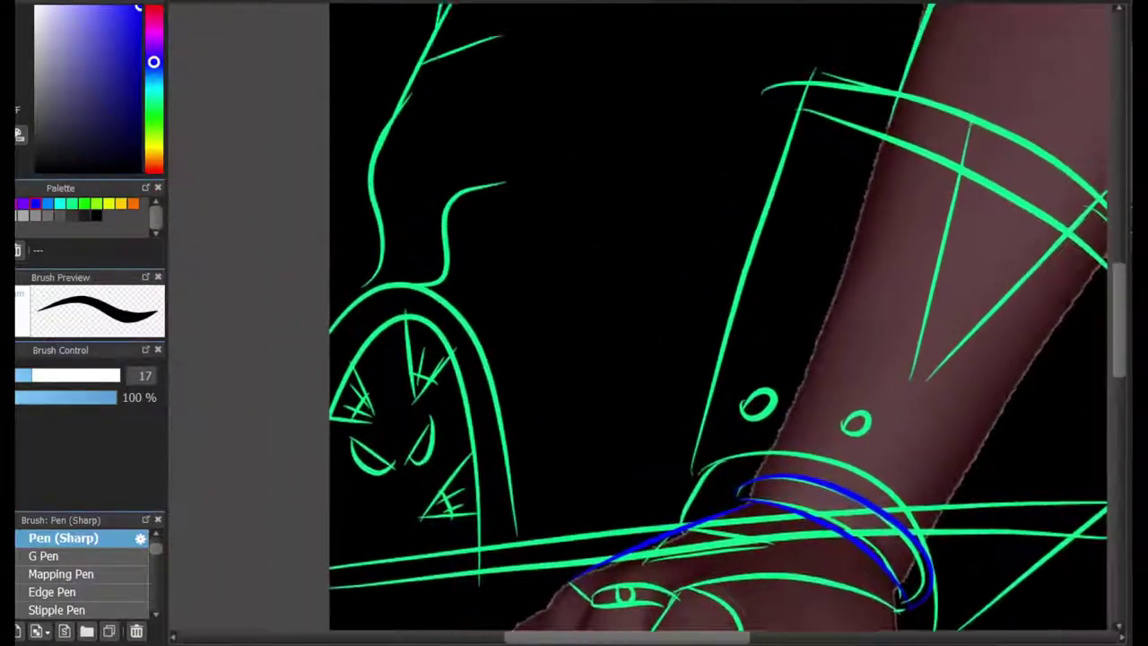
{"action": "scroll", "coordinate": [630, 295], "scroll_direction": "up", "scroll_amount": 10}
{"action": "left_click_drag", "start_coordinate": [681, 156], "coordinate": [515, 273]}
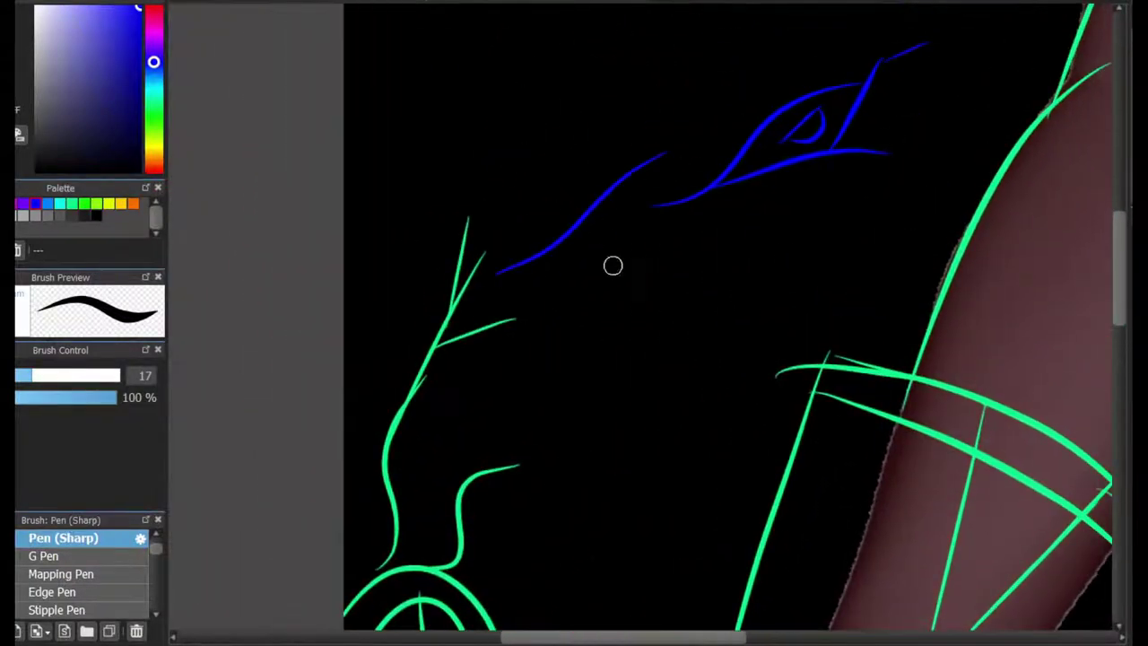
{"action": "left_click_drag", "start_coordinate": [520, 347], "coordinate": [753, 238]}
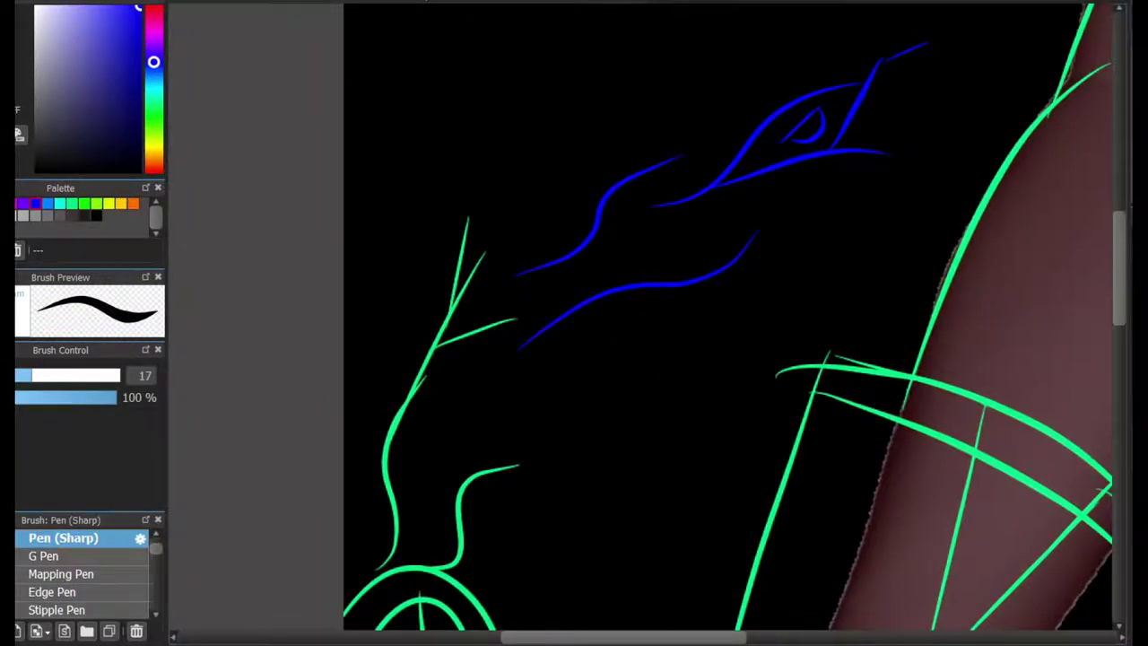
{"action": "scroll", "coordinate": [726, 323], "scroll_direction": "down", "scroll_amount": 10}
{"action": "left_click_drag", "start_coordinate": [531, 269], "coordinate": [581, 210]}
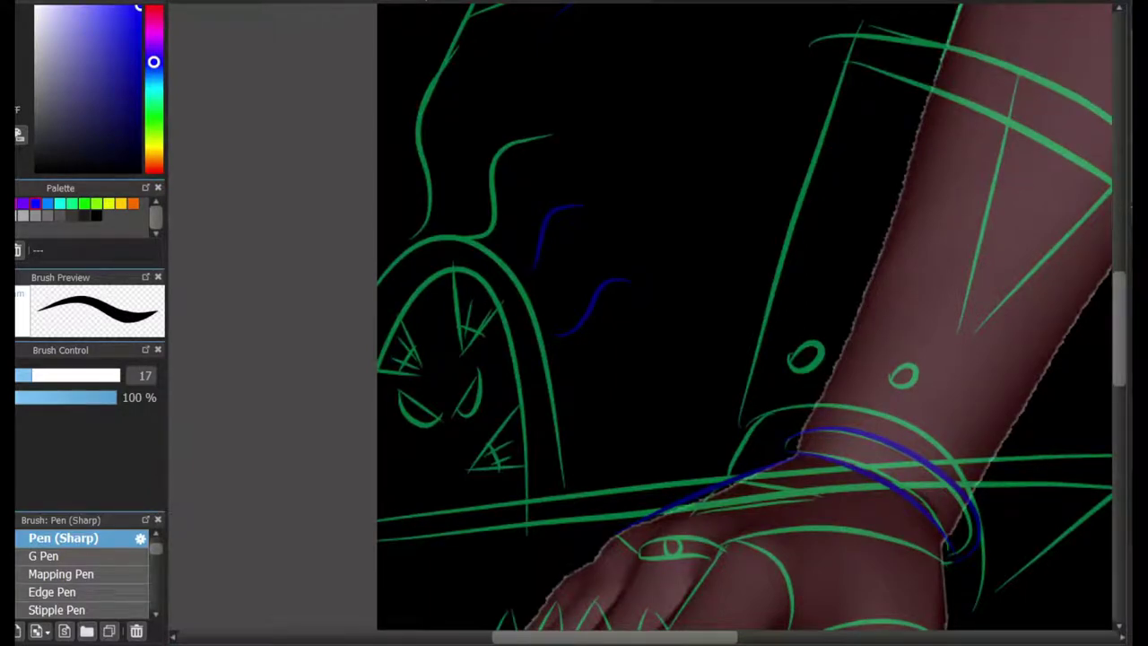
Switch the pen colour to white and trace the creature's two ears, snout and lower jaw in the gap beside the thumb.
{"action": "scroll", "coordinate": [744, 323], "scroll_direction": "down", "scroll_amount": 3}
{"action": "scroll", "coordinate": [744, 323], "scroll_direction": "up", "scroll_amount": 5}
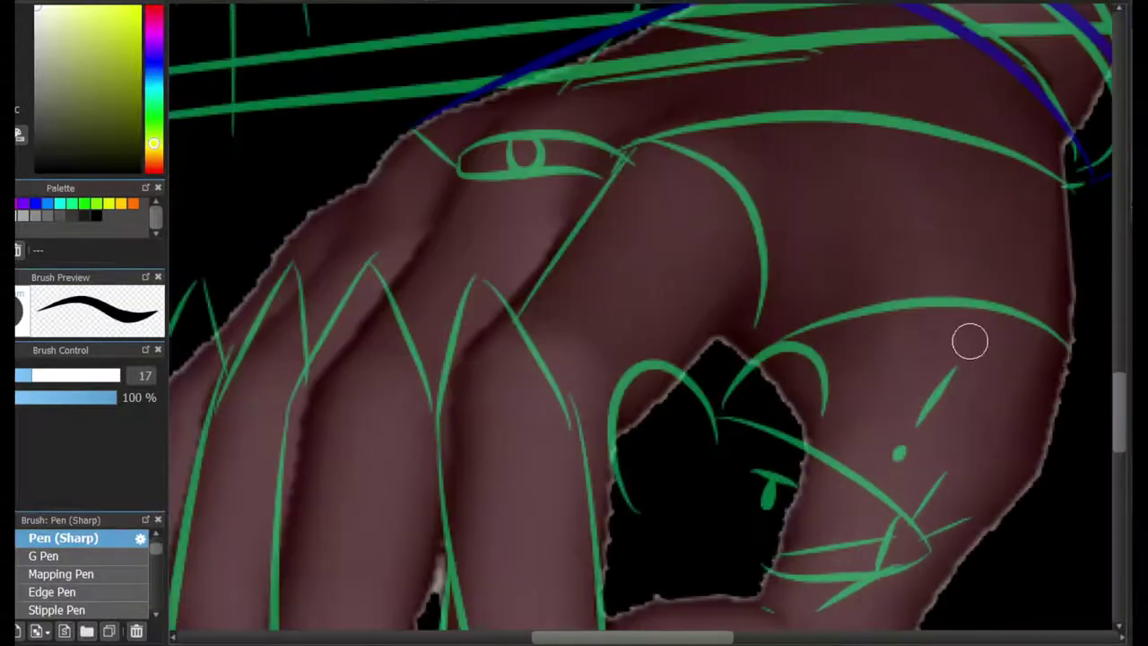
{"action": "scroll", "coordinate": [694, 266], "scroll_direction": "down", "scroll_amount": 3}
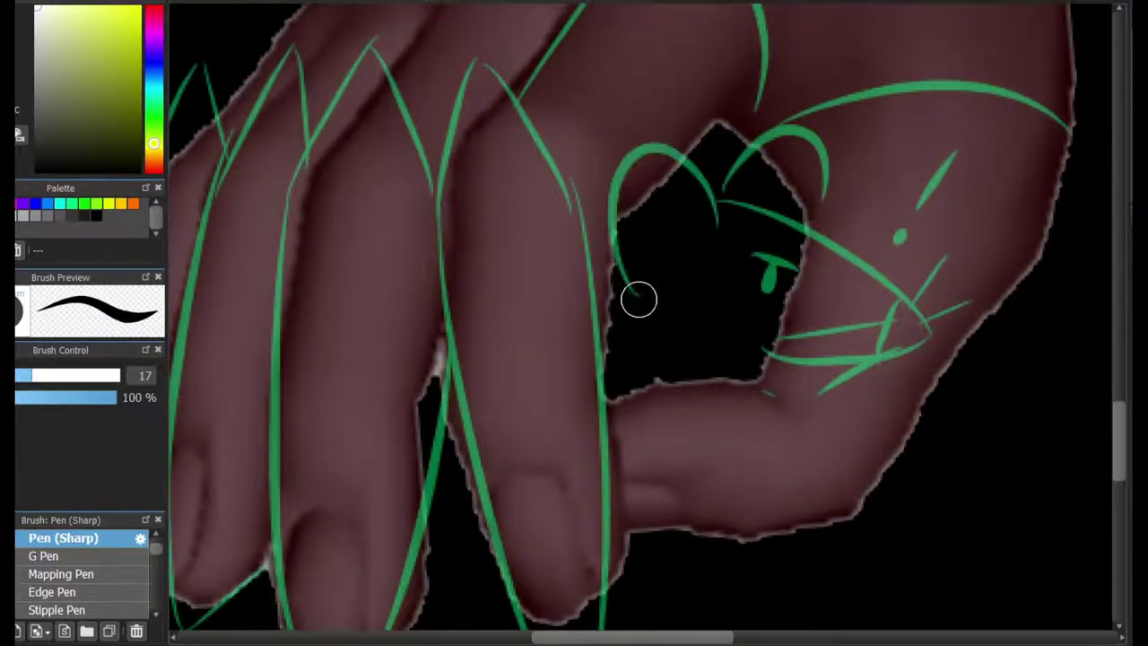
{"action": "mouse_move", "coordinate": [643, 305]}
{"action": "left_mouse_down"}
{"action": "mouse_move", "coordinate": [685, 138]}
{"action": "mouse_move", "coordinate": [894, 334]}
{"action": "mouse_move", "coordinate": [715, 202]}
{"action": "mouse_move", "coordinate": [909, 329]}
{"action": "left_mouse_up"}
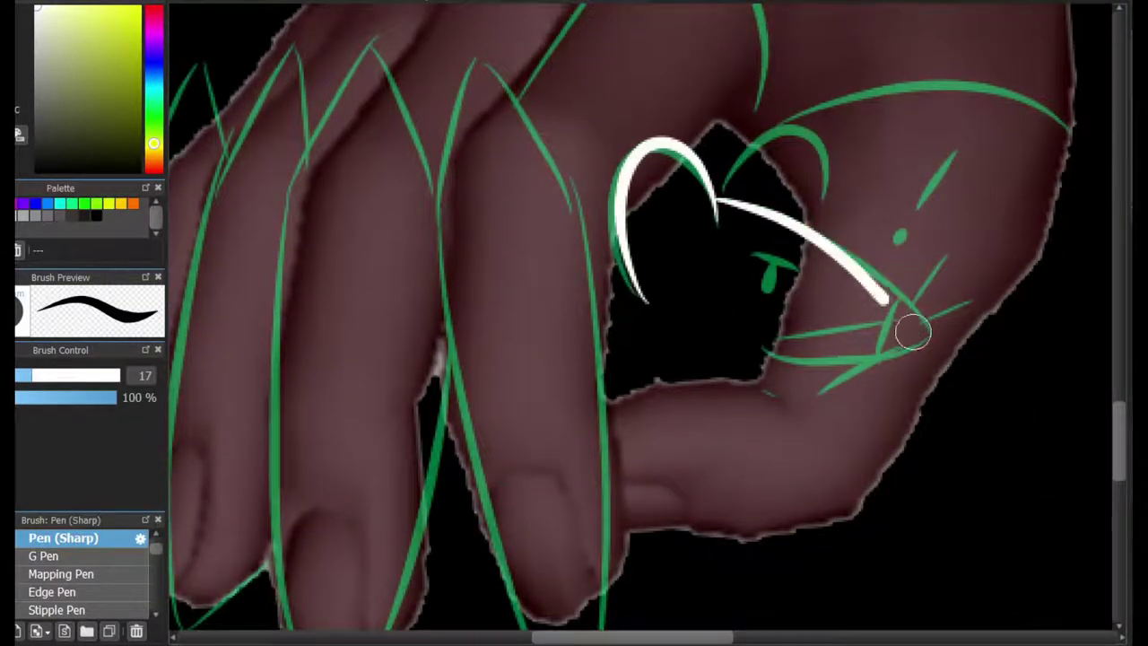
{"action": "mouse_move", "coordinate": [834, 238]}
{"action": "left_mouse_down"}
{"action": "mouse_move", "coordinate": [923, 347]}
{"action": "mouse_move", "coordinate": [761, 351]}
{"action": "left_mouse_up"}
{"action": "key", "text": "ctrl+z"}
{"action": "left_click_drag", "start_coordinate": [919, 348], "coordinate": [730, 363]}
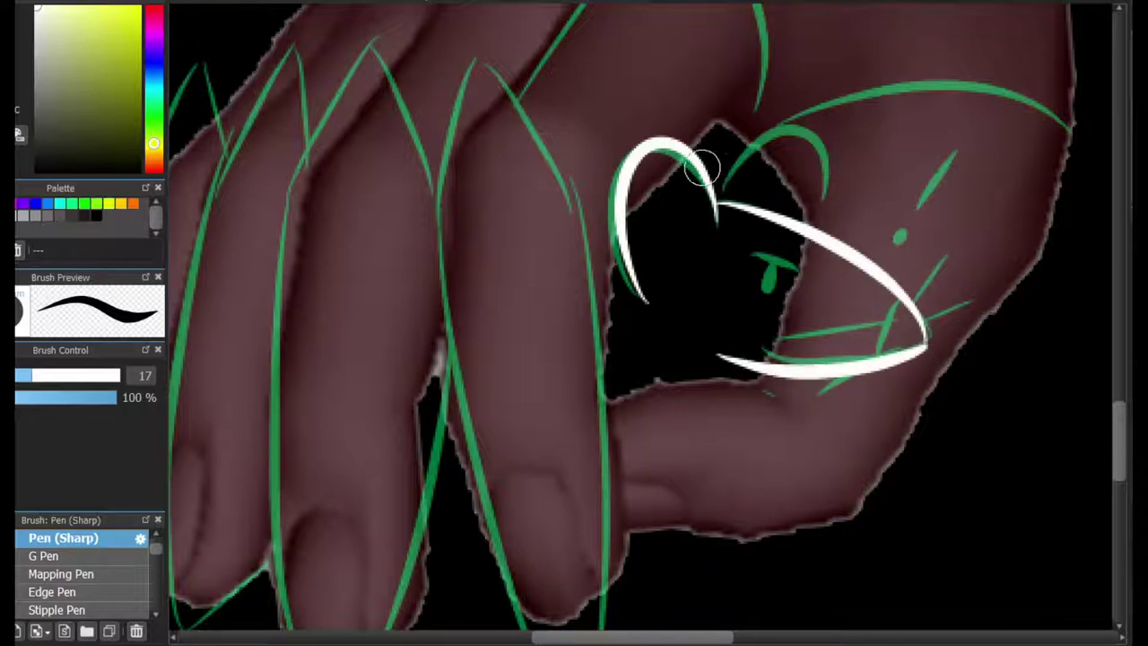
{"action": "mouse_move", "coordinate": [735, 206]}
{"action": "left_mouse_down"}
{"action": "mouse_move", "coordinate": [796, 127]}
{"action": "mouse_move", "coordinate": [820, 214]}
{"action": "left_mouse_up"}
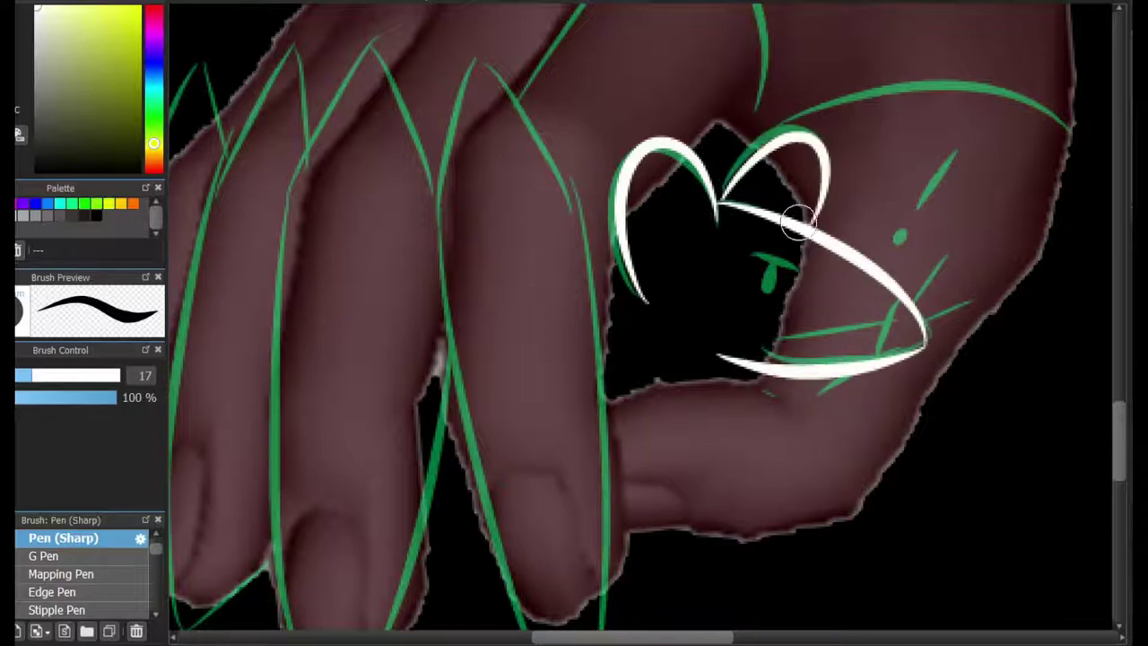
Draw the creature's curved eyelid, mouth line and short whiskers in white over the green face sketch.
{"action": "mouse_move", "coordinate": [797, 269]}
{"action": "left_mouse_down"}
{"action": "mouse_move", "coordinate": [751, 268]}
{"action": "mouse_move", "coordinate": [730, 251]}
{"action": "left_mouse_up"}
{"action": "left_click_drag", "start_coordinate": [899, 325], "coordinate": [816, 297]}
{"action": "left_click_drag", "start_coordinate": [895, 342], "coordinate": [807, 351]}
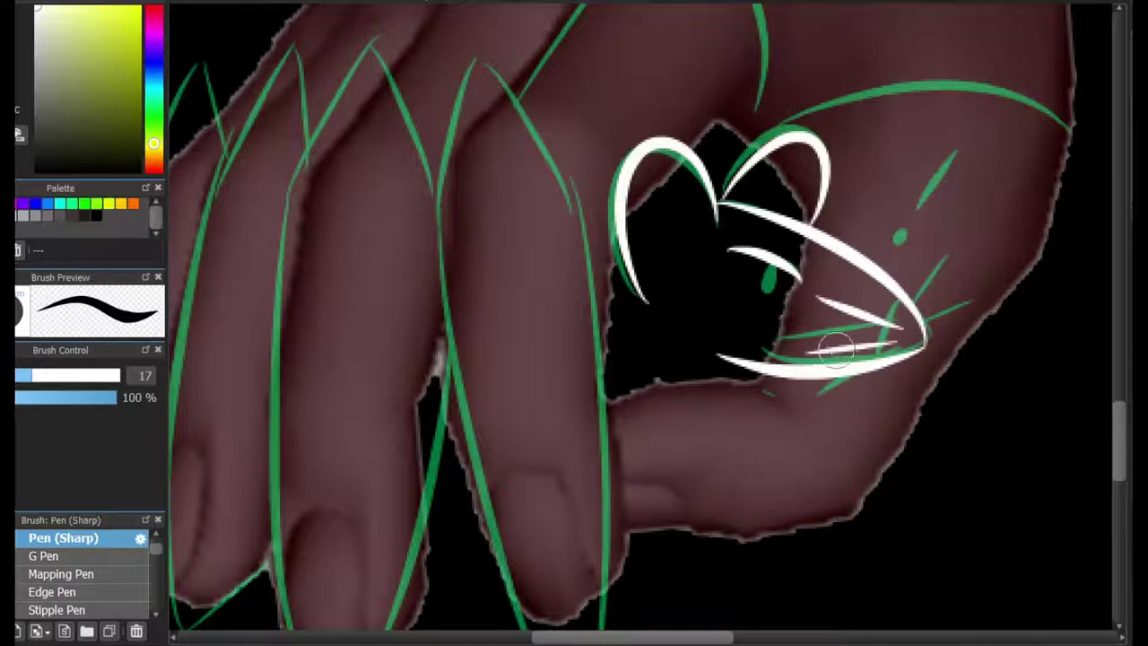
{"action": "key", "text": "ctrl+z"}
{"action": "key", "text": "ctrl+z"}
{"action": "left_click_drag", "start_coordinate": [896, 321], "coordinate": [805, 321]}
{"action": "left_click_drag", "start_coordinate": [923, 337], "coordinate": [820, 387]}
{"action": "left_click_drag", "start_coordinate": [897, 315], "coordinate": [934, 271]}
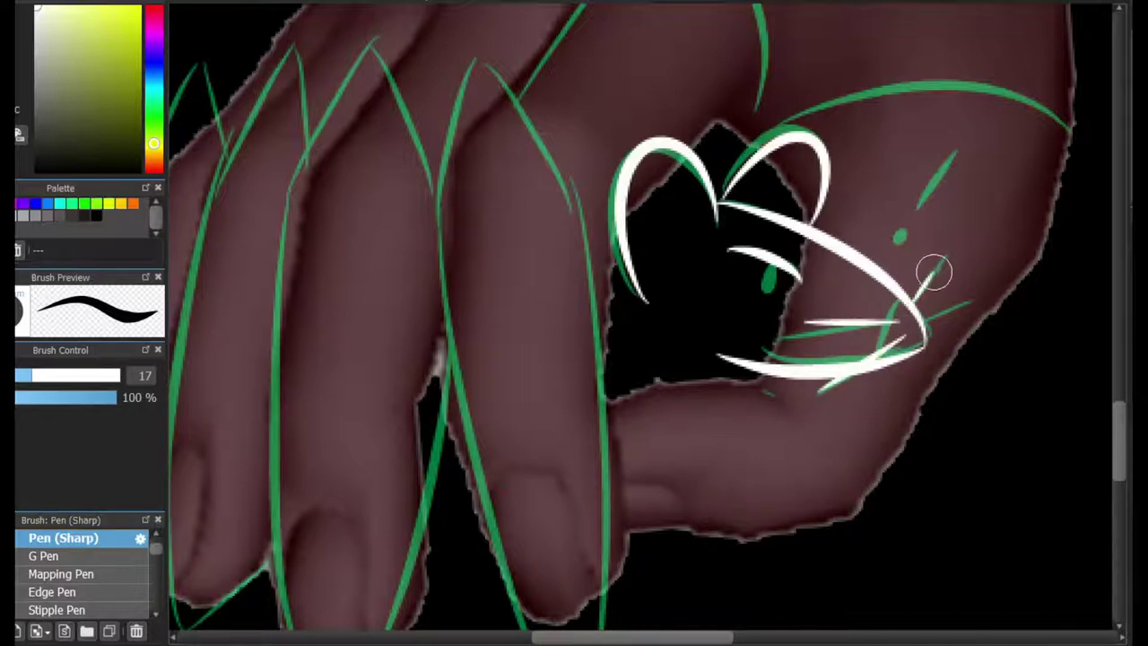
Outline the index finger in white as a long pointed claw with an inverted V across it near the nail.
{"action": "scroll", "coordinate": [568, 330], "scroll_direction": "down", "scroll_amount": 2}
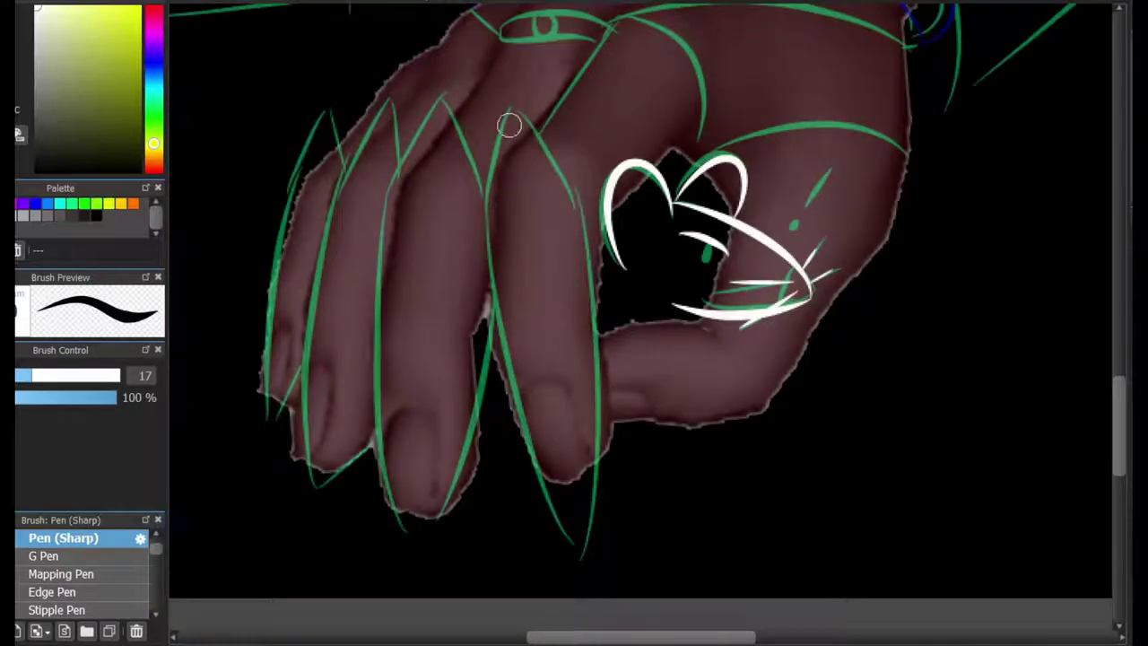
{"action": "mouse_move", "coordinate": [508, 124]}
{"action": "left_mouse_down"}
{"action": "mouse_move", "coordinate": [595, 530]}
{"action": "mouse_move", "coordinate": [584, 543]}
{"action": "left_mouse_up"}
{"action": "mouse_move", "coordinate": [485, 236]}
{"action": "left_mouse_down"}
{"action": "mouse_move", "coordinate": [554, 205]}
{"action": "mouse_move", "coordinate": [556, 192]}
{"action": "left_mouse_up"}
{"action": "key", "text": "ctrl+z"}
{"action": "key", "text": "ctrl+z"}
{"action": "mouse_move", "coordinate": [530, 396]}
{"action": "left_mouse_down"}
{"action": "mouse_move", "coordinate": [533, 312]}
{"action": "mouse_move", "coordinate": [560, 332]}
{"action": "mouse_move", "coordinate": [560, 355]}
{"action": "mouse_move", "coordinate": [589, 404]}
{"action": "left_mouse_up"}
Outline the middle finger as a white pointed claw and add an inverted V above its nail.
{"action": "scroll", "coordinate": [654, 510], "scroll_direction": "left", "scroll_amount": 1}
{"action": "scroll", "coordinate": [535, 97], "scroll_direction": "left", "scroll_amount": 4}
{"action": "mouse_move", "coordinate": [535, 99]}
{"action": "left_mouse_down"}
{"action": "mouse_move", "coordinate": [544, 130]}
{"action": "mouse_move", "coordinate": [469, 377]}
{"action": "mouse_move", "coordinate": [498, 542]}
{"action": "mouse_move", "coordinate": [578, 356]}
{"action": "mouse_move", "coordinate": [590, 352]}
{"action": "mouse_move", "coordinate": [543, 491]}
{"action": "mouse_move", "coordinate": [584, 354]}
{"action": "mouse_move", "coordinate": [579, 308]}
{"action": "left_mouse_up"}
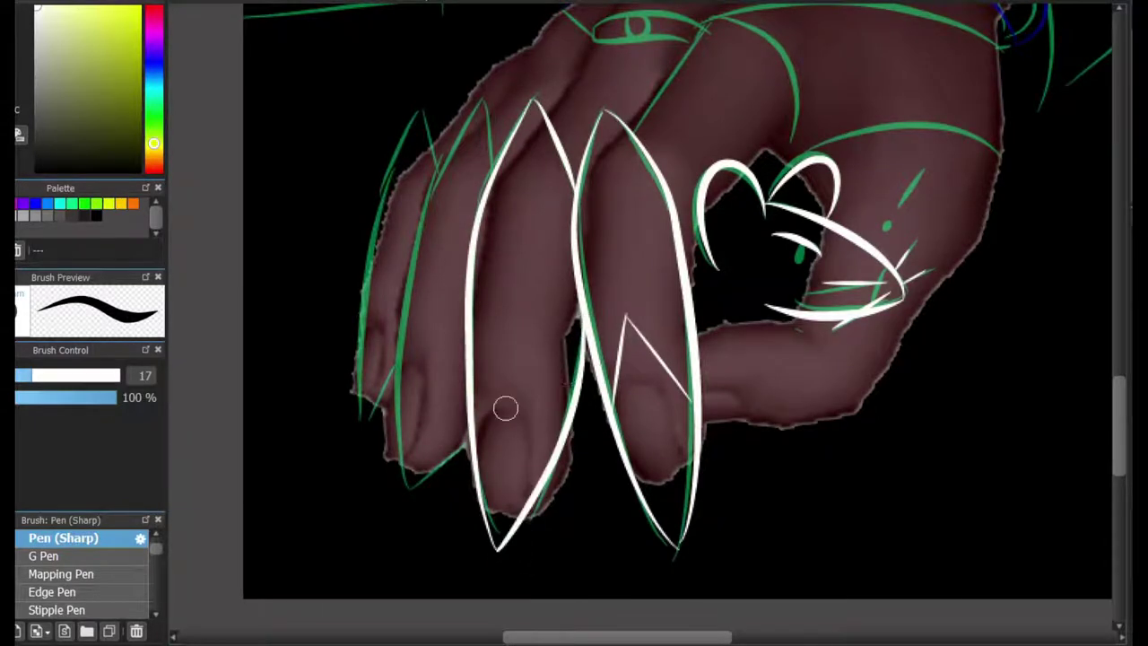
{"action": "mouse_move", "coordinate": [470, 364]}
{"action": "left_mouse_down"}
{"action": "mouse_move", "coordinate": [509, 285]}
{"action": "mouse_move", "coordinate": [568, 414]}
{"action": "left_mouse_up"}
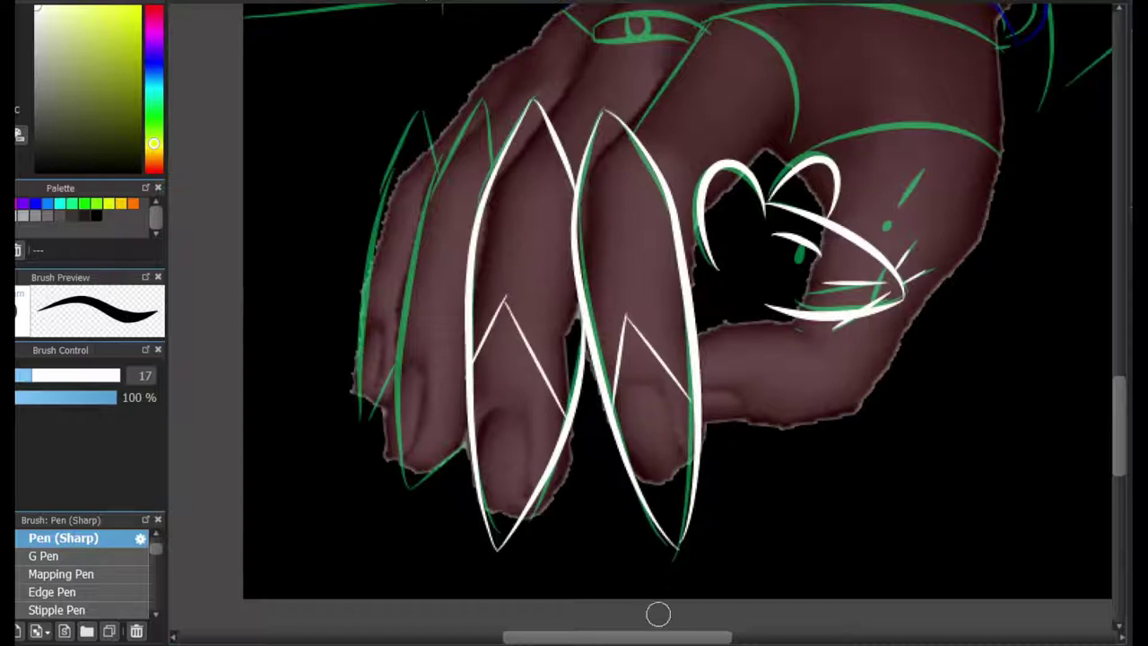
Trace the ring finger in white as a pointed claw partly behind the middle one, with an inverted V across it.
{"action": "scroll", "coordinate": [658, 615], "scroll_direction": "left", "scroll_amount": 9}
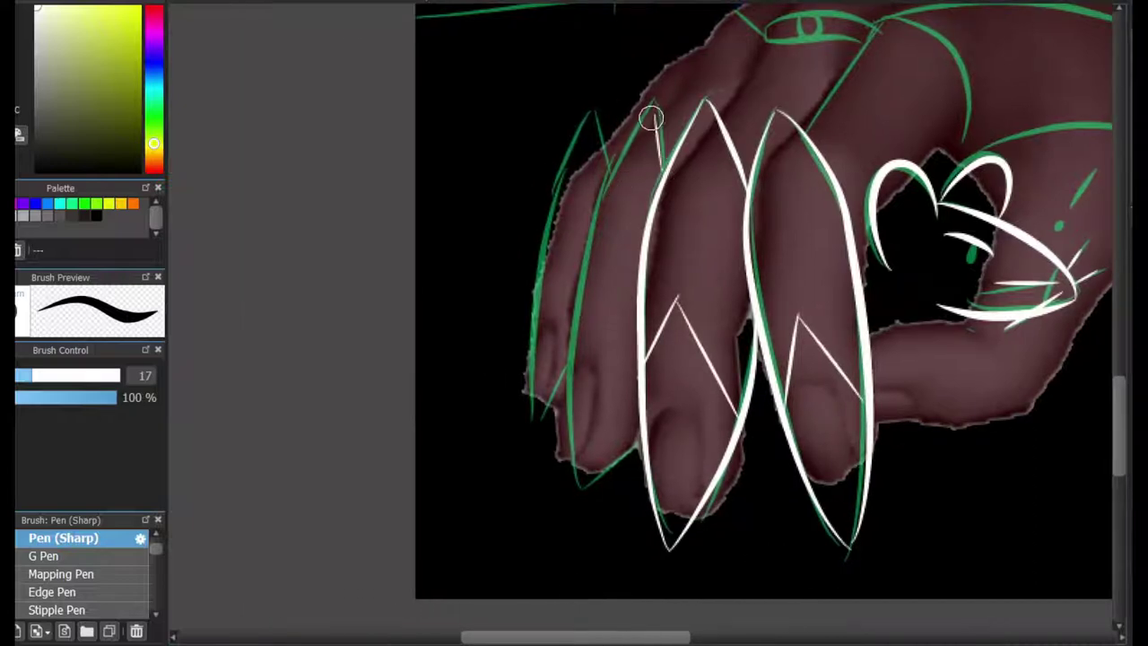
{"action": "left_click_drag", "start_coordinate": [610, 172], "coordinate": [564, 481]}
{"action": "key", "text": "ctrl+z"}
{"action": "left_click_drag", "start_coordinate": [638, 110], "coordinate": [583, 413]}
{"action": "key", "text": "ctrl+z"}
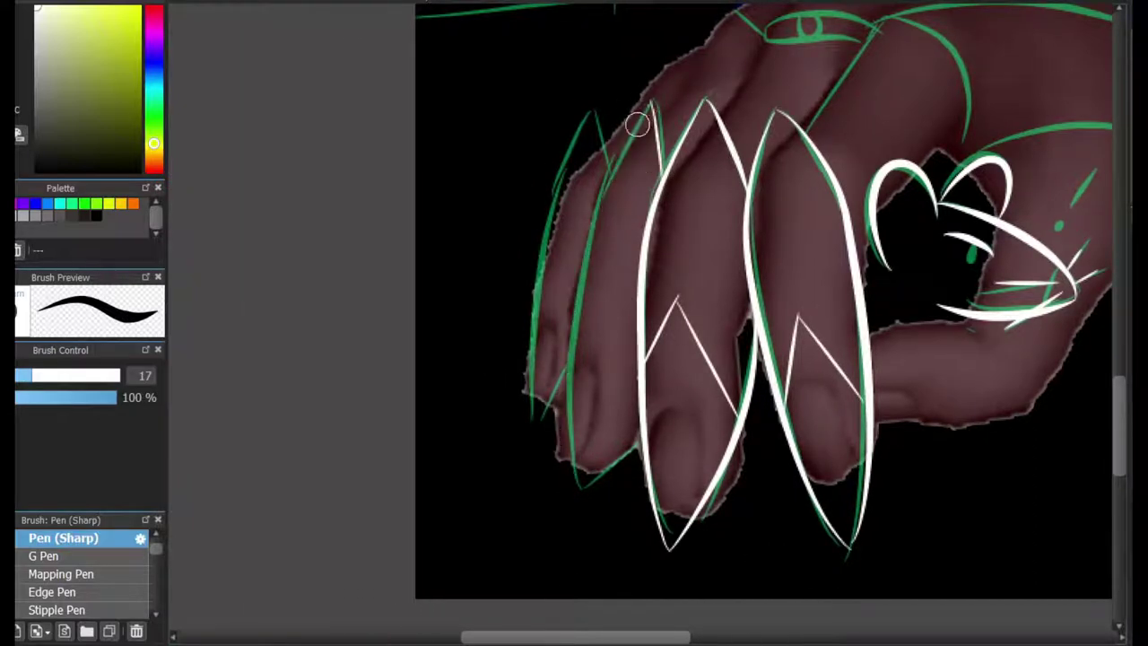
{"action": "mouse_move", "coordinate": [638, 114]}
{"action": "left_mouse_down"}
{"action": "mouse_move", "coordinate": [588, 489]}
{"action": "mouse_move", "coordinate": [644, 435]}
{"action": "left_mouse_up"}
{"action": "scroll", "coordinate": [616, 399], "scroll_direction": "up", "scroll_amount": 2}
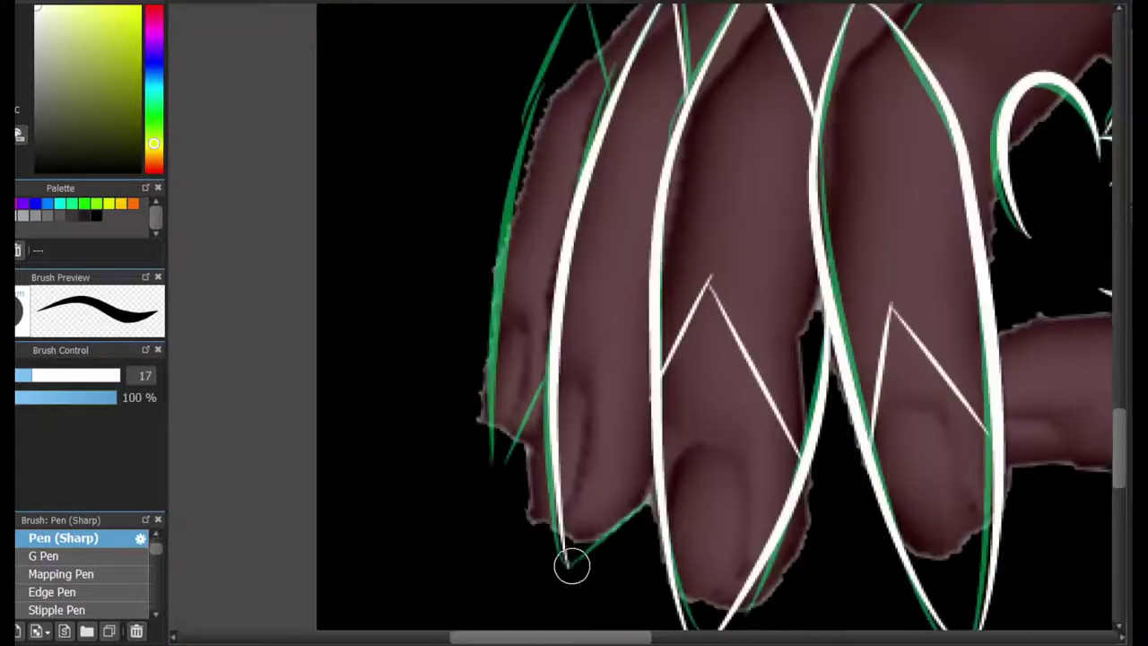
{"action": "mouse_move", "coordinate": [558, 343]}
{"action": "left_mouse_down"}
{"action": "mouse_move", "coordinate": [601, 284]}
{"action": "mouse_move", "coordinate": [656, 399]}
{"action": "left_mouse_up"}
{"action": "key", "text": "ctrl+z"}
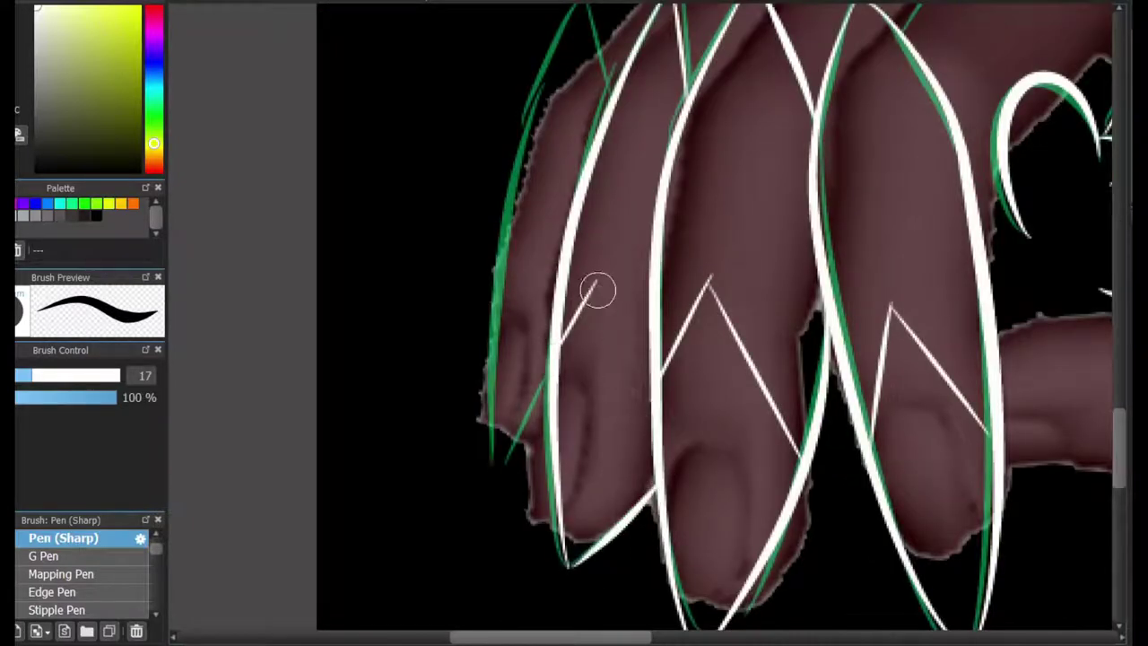
{"action": "left_click_drag", "start_coordinate": [598, 287], "coordinate": [645, 368]}
Trace the little finger's outer edge and tip as a white claw and add a small inverted V inside it.
{"action": "scroll", "coordinate": [579, 309], "scroll_direction": "up", "scroll_amount": 3}
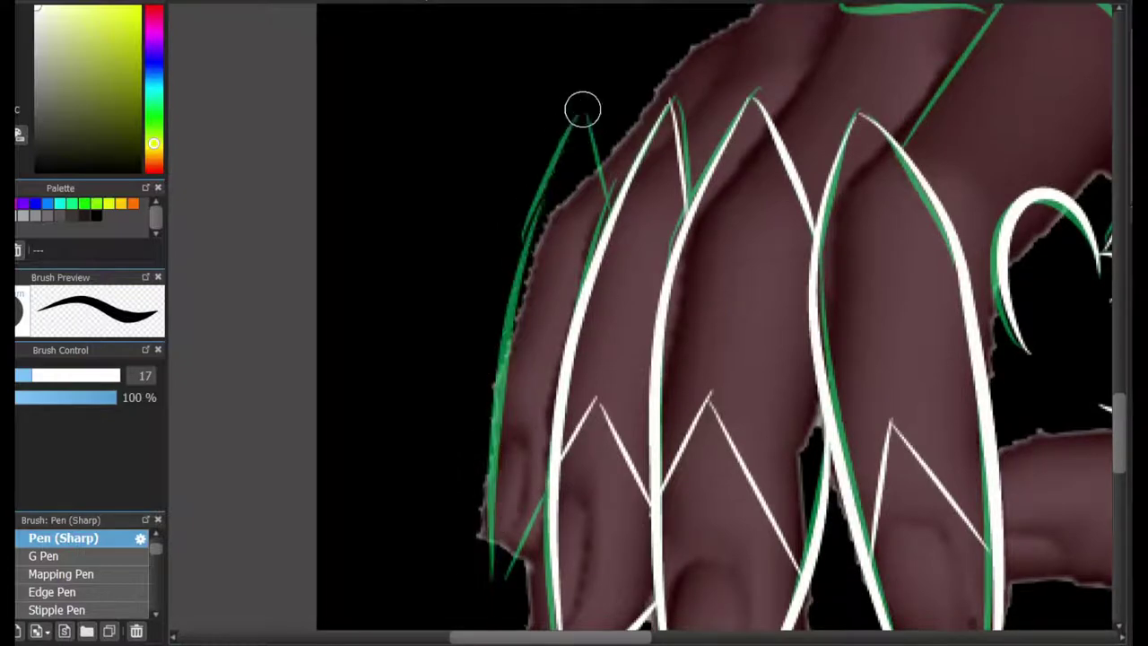
{"action": "mouse_move", "coordinate": [582, 110]}
{"action": "left_mouse_down"}
{"action": "mouse_move", "coordinate": [526, 544]}
{"action": "mouse_move", "coordinate": [542, 484]}
{"action": "left_mouse_up"}
{"action": "key", "text": "ctrl+z"}
{"action": "left_click_drag", "start_coordinate": [485, 563], "coordinate": [531, 488]}
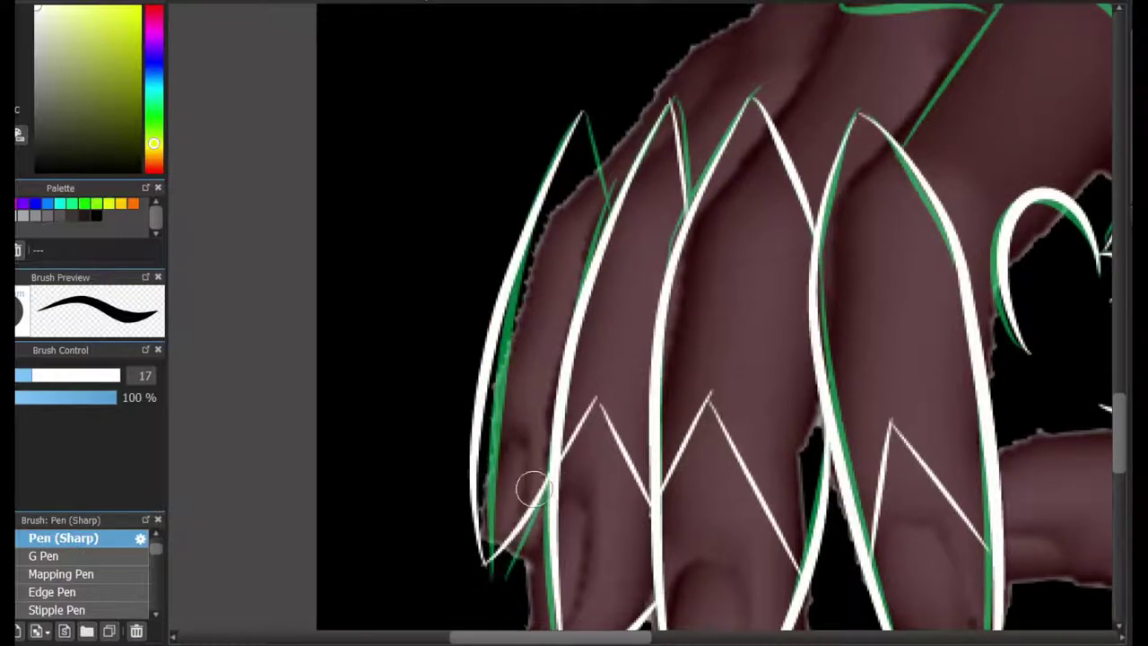
{"action": "mouse_move", "coordinate": [502, 404]}
{"action": "left_mouse_down"}
{"action": "mouse_move", "coordinate": [517, 402]}
{"action": "mouse_move", "coordinate": [544, 492]}
{"action": "left_mouse_up"}
{"action": "key", "text": "ctrl+z"}
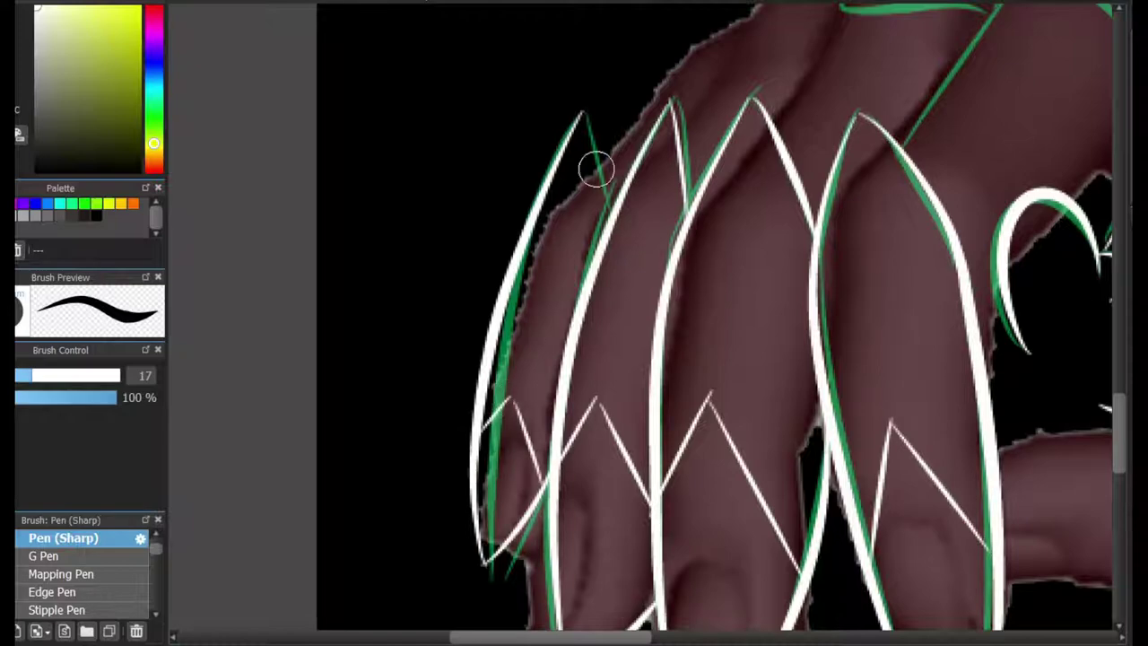
Trace the thumb's upper and lower edges in white and add a curved line for the thumbnail.
{"action": "left_click_drag", "start_coordinate": [723, 185], "coordinate": [611, 446]}
{"action": "mouse_move", "coordinate": [445, 391]}
{"action": "left_mouse_down"}
{"action": "mouse_move", "coordinate": [584, 397]}
{"action": "mouse_move", "coordinate": [471, 398]}
{"action": "mouse_move", "coordinate": [604, 409]}
{"action": "left_mouse_up"}
{"action": "key", "text": "ctrl+z"}
{"action": "key", "text": "ctrl+z"}
{"action": "left_click_drag", "start_coordinate": [554, 364], "coordinate": [615, 394]}
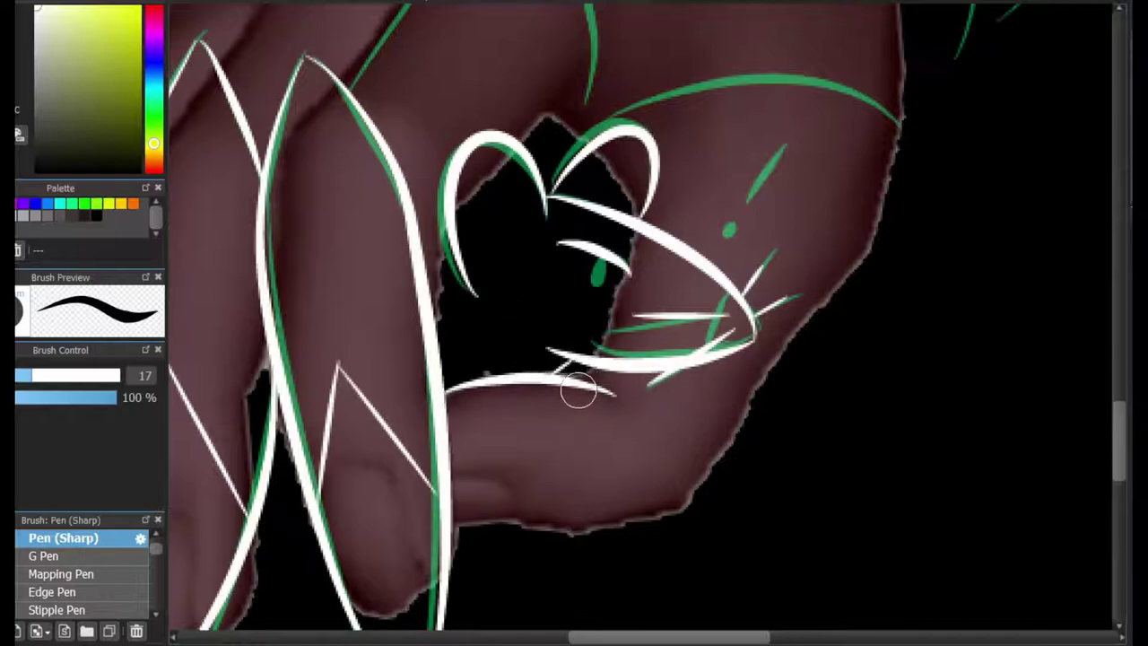
{"action": "mouse_move", "coordinate": [453, 521]}
{"action": "left_mouse_down"}
{"action": "mouse_move", "coordinate": [604, 520]}
{"action": "mouse_move", "coordinate": [682, 503]}
{"action": "left_mouse_up"}
{"action": "mouse_move", "coordinate": [450, 475]}
{"action": "left_mouse_down"}
{"action": "mouse_move", "coordinate": [492, 474]}
{"action": "mouse_move", "coordinate": [531, 518]}
{"action": "left_mouse_up"}
Draw the thumb's outer edge from the bent joint up to the side of the palm, redoing the stroke until it fits.
{"action": "left_click_drag", "start_coordinate": [712, 495], "coordinate": [834, 285]}
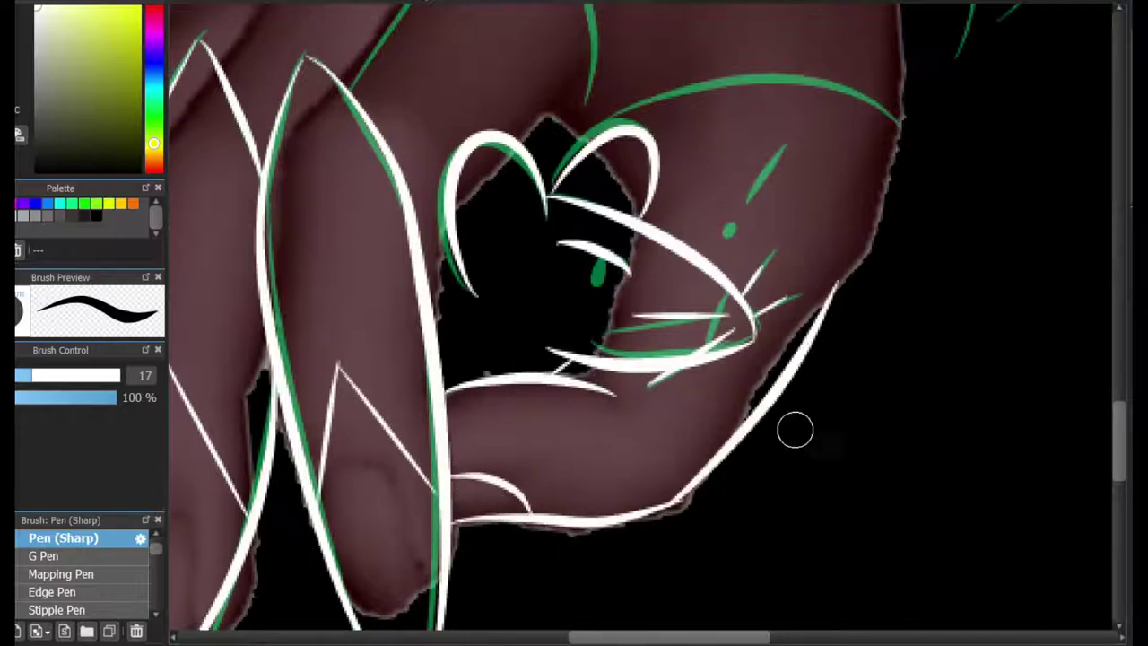
{"action": "key", "text": "ctrl+z"}
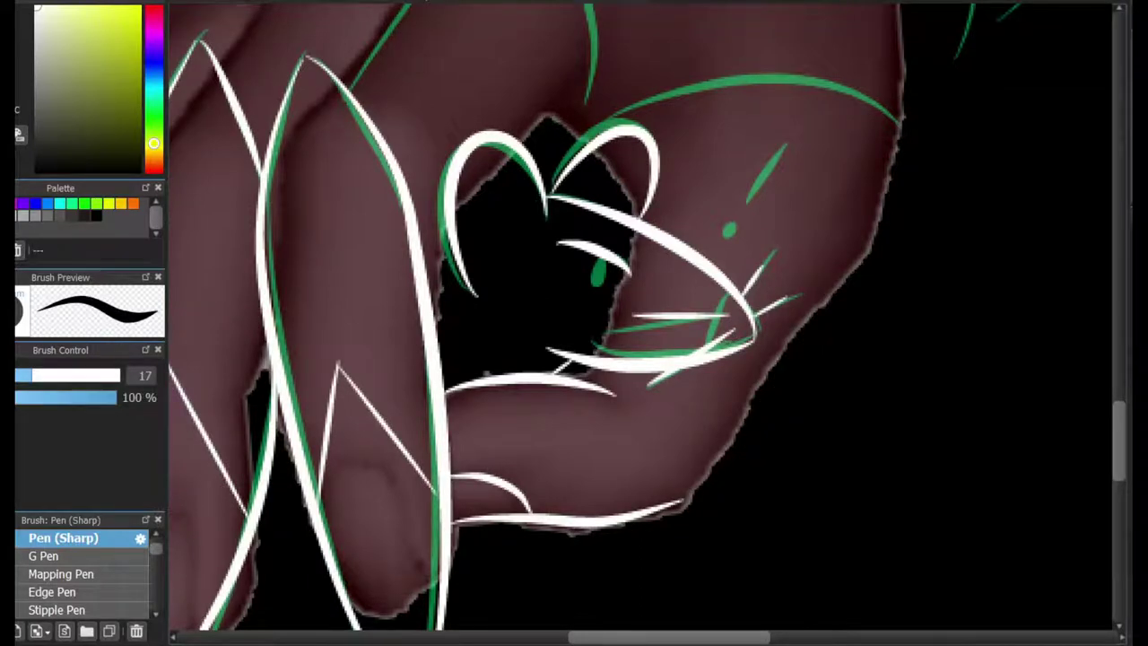
{"action": "scroll", "coordinate": [712, 416], "scroll_direction": "down", "scroll_amount": 5}
{"action": "scroll", "coordinate": [715, 425], "scroll_direction": "up", "scroll_amount": 5}
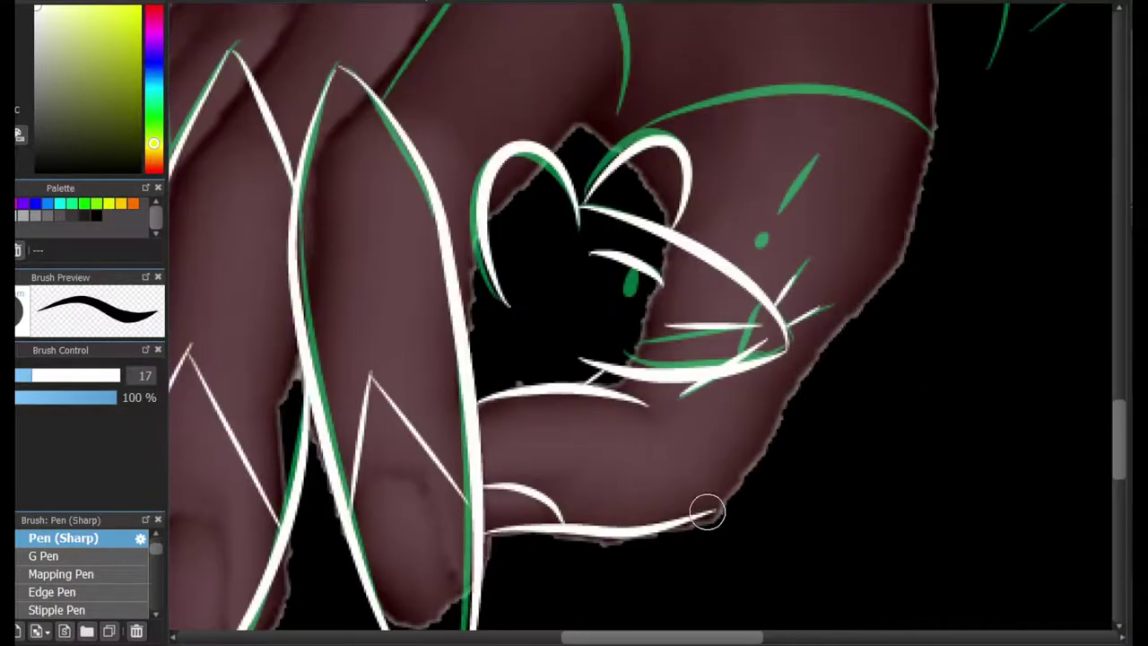
{"action": "left_click_drag", "start_coordinate": [709, 498], "coordinate": [884, 275]}
{"action": "key", "text": "ctrl+z"}
{"action": "left_click_drag", "start_coordinate": [756, 512], "coordinate": [894, 253]}
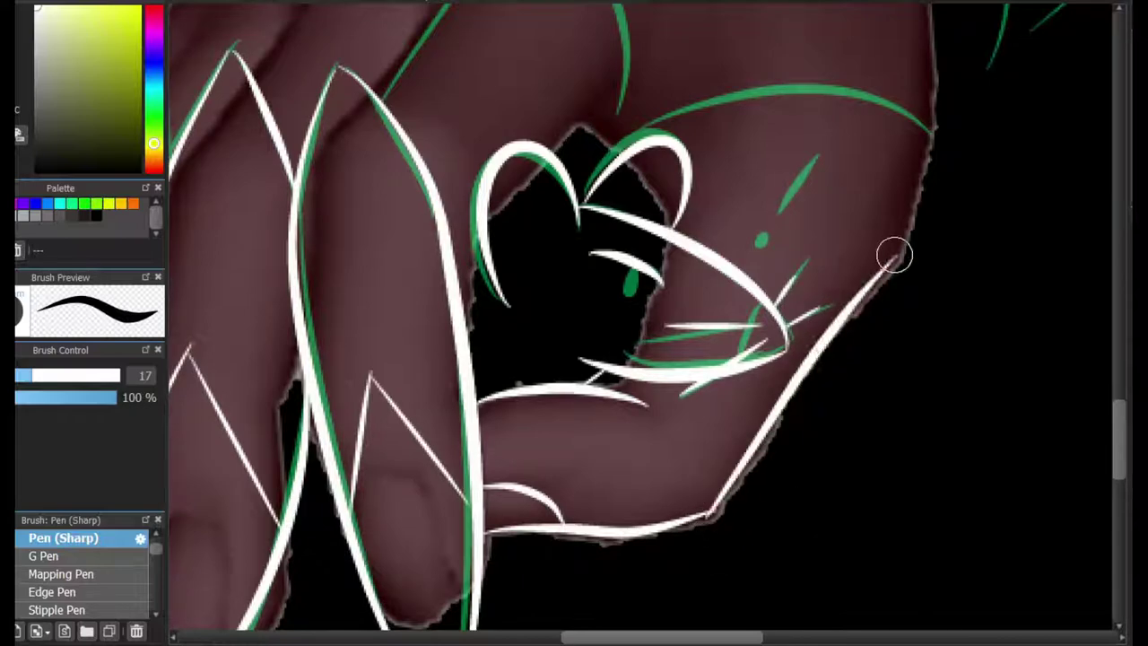
{"action": "key", "text": "ctrl+z"}
{"action": "left_click_drag", "start_coordinate": [711, 516], "coordinate": [811, 368]}
{"action": "key", "text": "ctrl+z"}
{"action": "left_click_drag", "start_coordinate": [705, 514], "coordinate": [901, 267]}
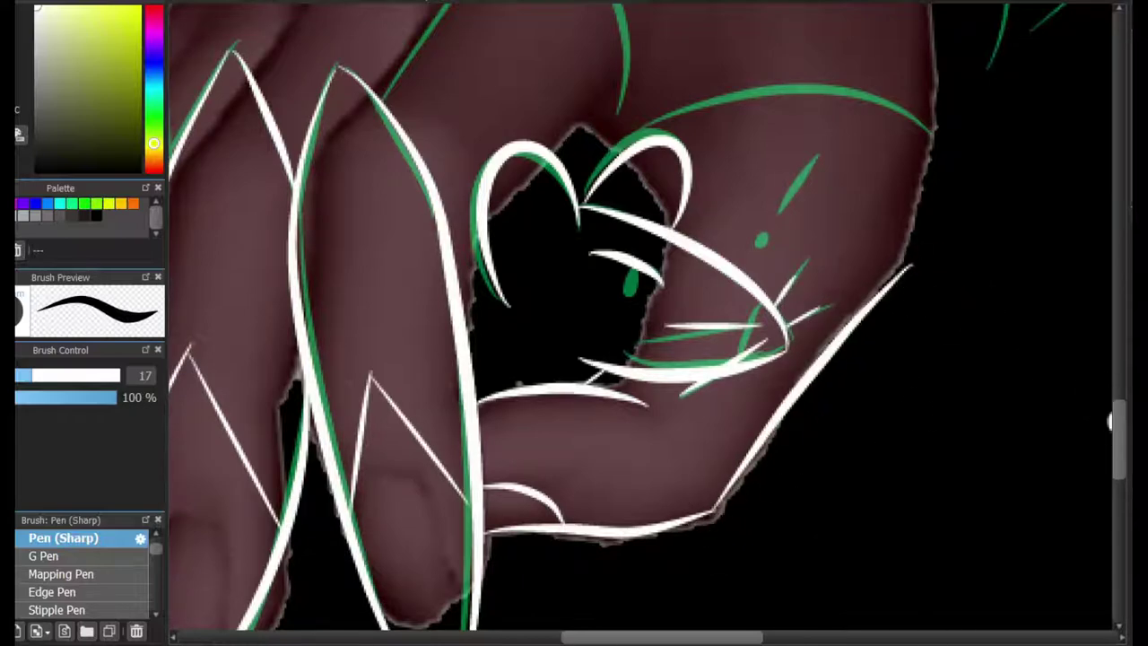
Trace the arc across the thumb's base and the outer side of the palm up to the wrist in white.
{"action": "left_click_drag", "start_coordinate": [1119, 422], "coordinate": [1119, 393]}
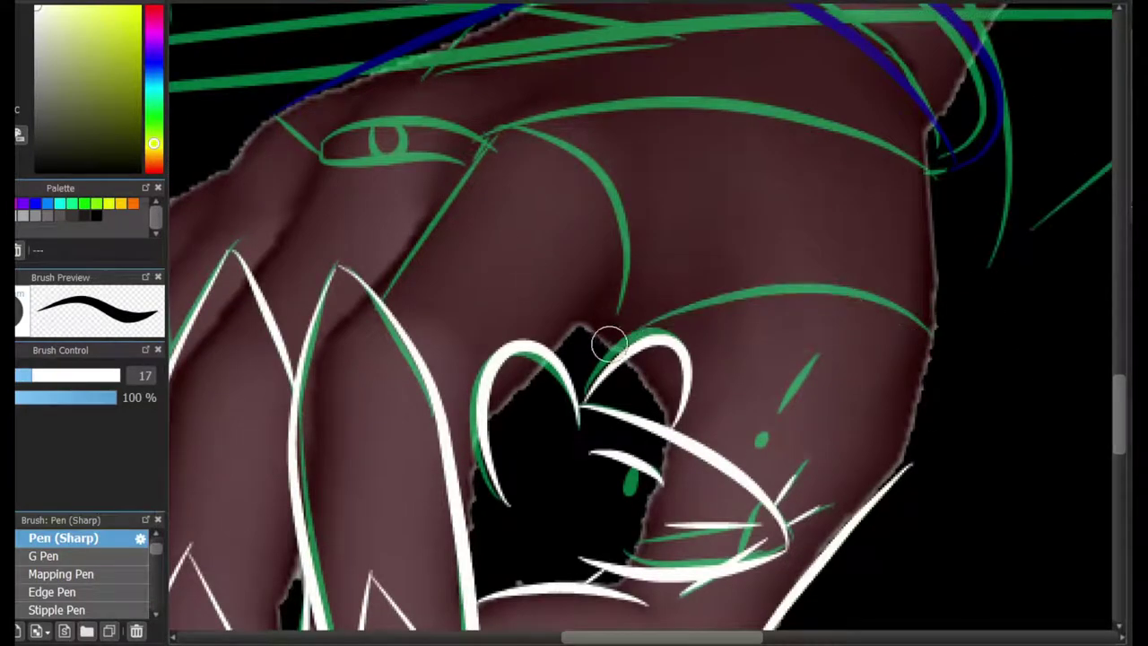
{"action": "mouse_move", "coordinate": [613, 346]}
{"action": "left_mouse_down"}
{"action": "mouse_move", "coordinate": [942, 328]}
{"action": "mouse_move", "coordinate": [927, 320]}
{"action": "left_mouse_up"}
{"action": "key", "text": "ctrl+z"}
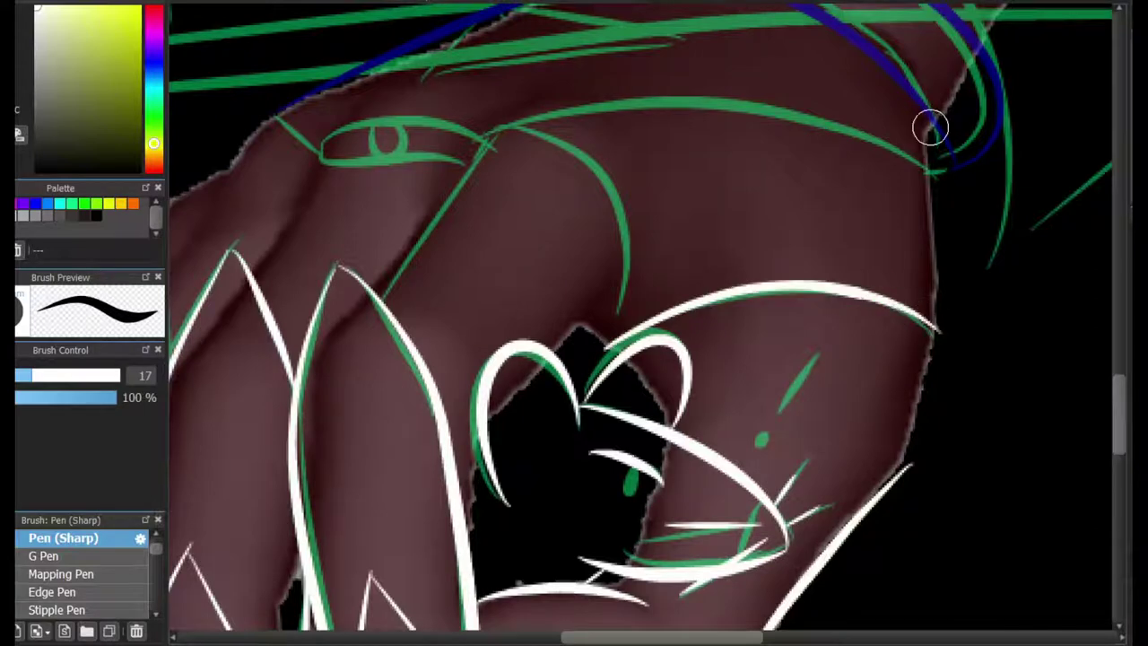
{"action": "left_click_drag", "start_coordinate": [929, 128], "coordinate": [915, 462]}
{"action": "scroll", "coordinate": [922, 390], "scroll_direction": "up", "scroll_amount": 2}
{"action": "key", "text": "ctrl+z"}
Draw the slanted line above the index claw and outline the eye shape at the knuckles in white.
{"action": "mouse_move", "coordinate": [316, 267]}
{"action": "left_mouse_down"}
{"action": "mouse_move", "coordinate": [464, 269]}
{"action": "mouse_move", "coordinate": [372, 385]}
{"action": "mouse_move", "coordinate": [461, 251]}
{"action": "mouse_move", "coordinate": [472, 259]}
{"action": "left_mouse_up"}
{"action": "key", "text": "ctrl+z"}
{"action": "scroll", "coordinate": [341, 302], "scroll_direction": "left", "scroll_amount": 5}
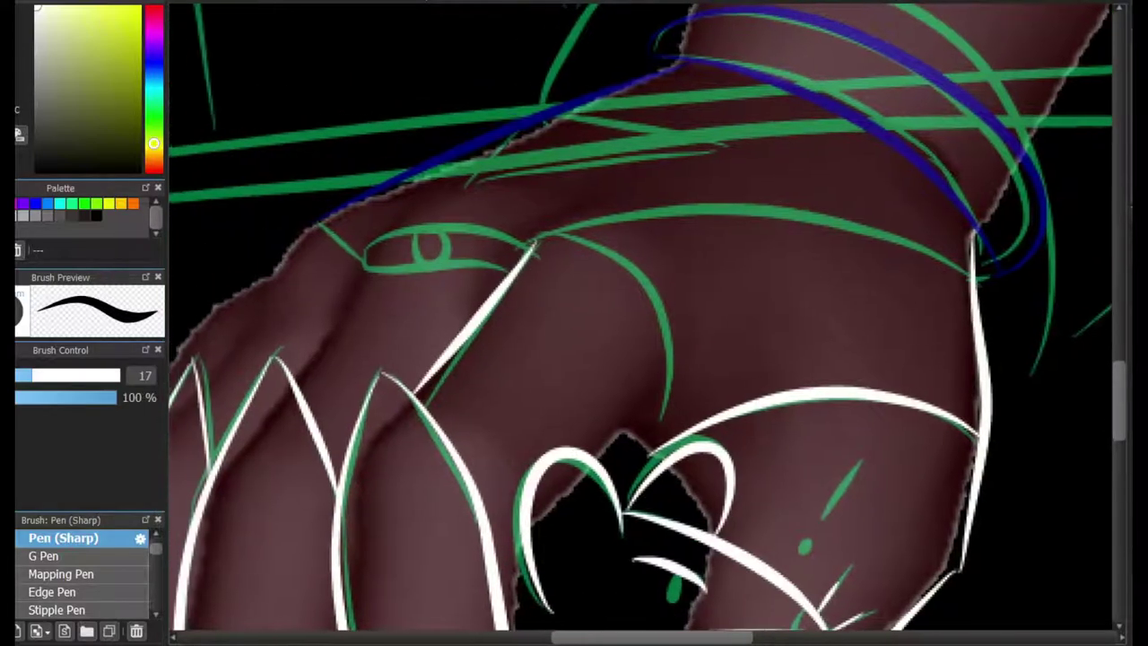
{"action": "mouse_move", "coordinate": [737, 240]}
{"action": "left_mouse_down"}
{"action": "mouse_move", "coordinate": [586, 241]}
{"action": "mouse_move", "coordinate": [699, 278]}
{"action": "left_mouse_up"}
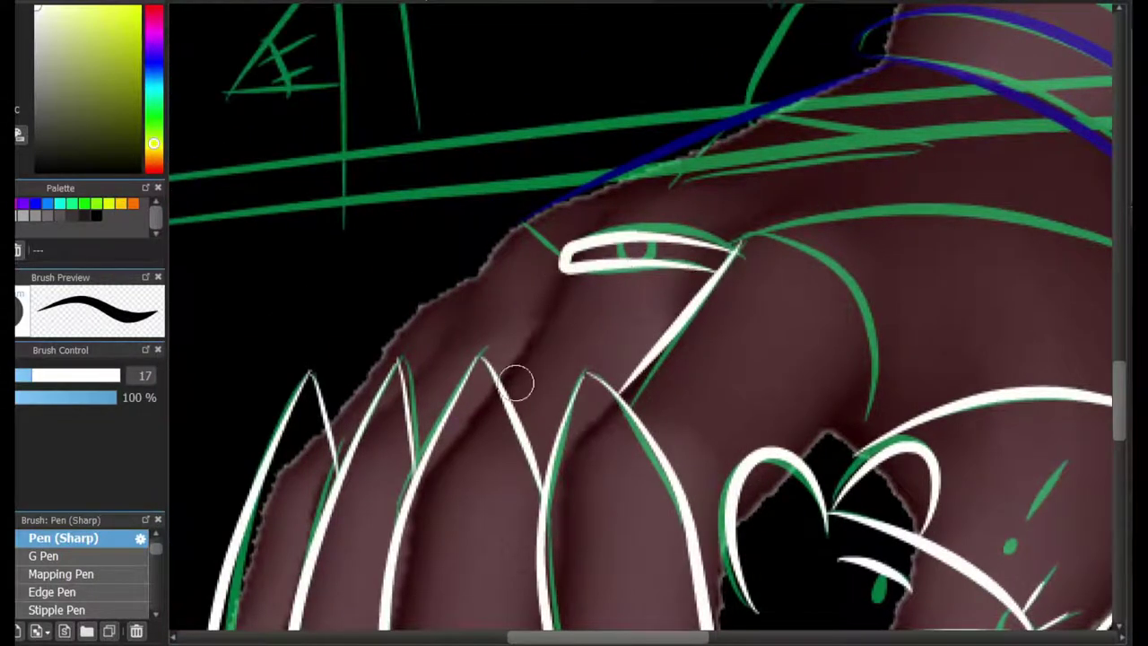
{"action": "key", "text": "ctrl+z"}
{"action": "mouse_move", "coordinate": [709, 239]}
{"action": "left_mouse_down"}
{"action": "mouse_move", "coordinate": [568, 256]}
{"action": "mouse_move", "coordinate": [671, 275]}
{"action": "left_mouse_up"}
{"action": "key", "text": "ctrl+z"}
{"action": "left_click_drag", "start_coordinate": [568, 254], "coordinate": [638, 265]}
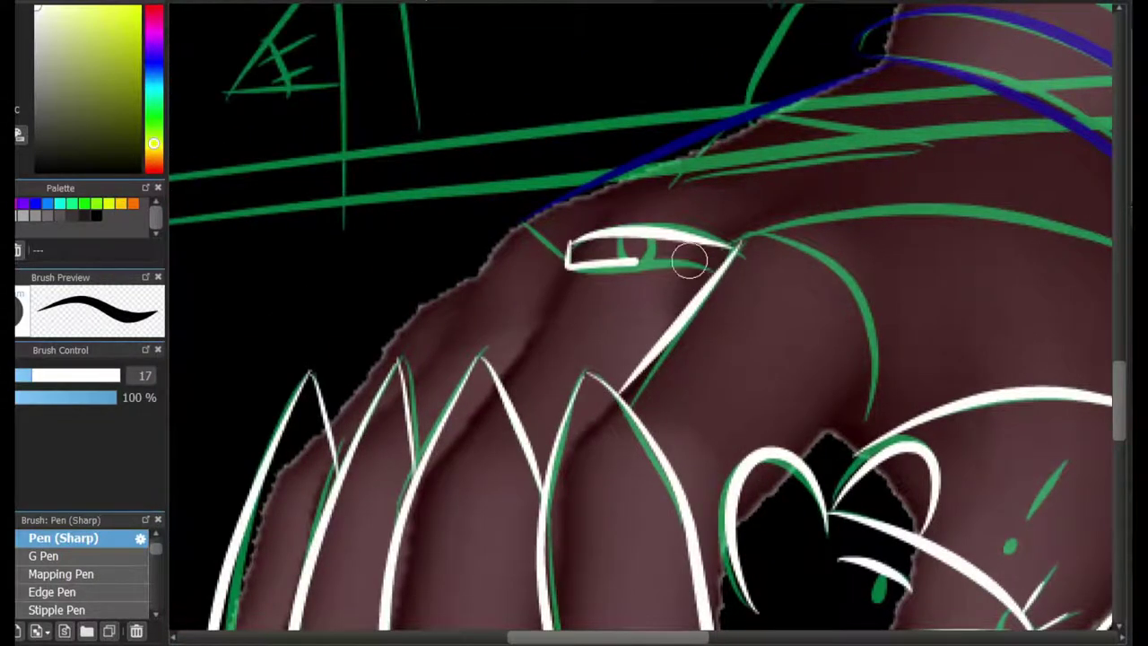
{"action": "key", "text": "ctrl+z"}
{"action": "left_click_drag", "start_coordinate": [568, 243], "coordinate": [567, 275]}
{"action": "key", "text": "ctrl+z"}
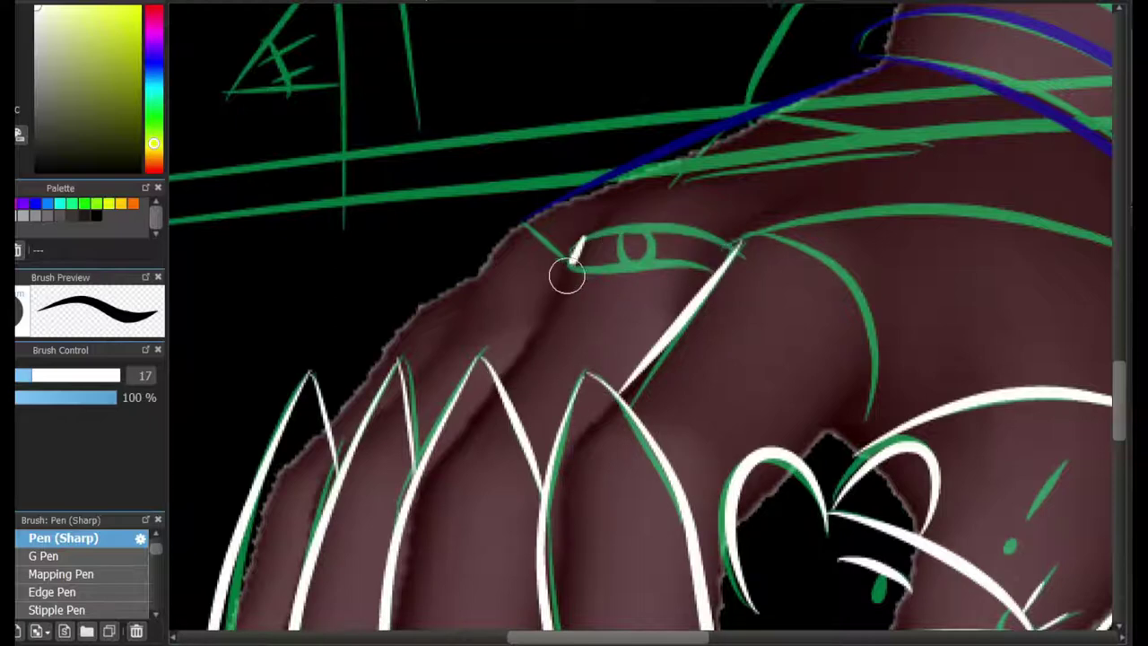
{"action": "key", "text": "ctrl+z"}
{"action": "mouse_move", "coordinate": [709, 269]}
{"action": "left_mouse_down"}
{"action": "mouse_move", "coordinate": [585, 235]}
{"action": "mouse_move", "coordinate": [735, 241]}
{"action": "left_mouse_up"}
Trace the lines beside the knuckles, the hand's outer knuckle edge and the long arc across the back of the hand in white.
{"action": "left_click_drag", "start_coordinate": [572, 280], "coordinate": [489, 390]}
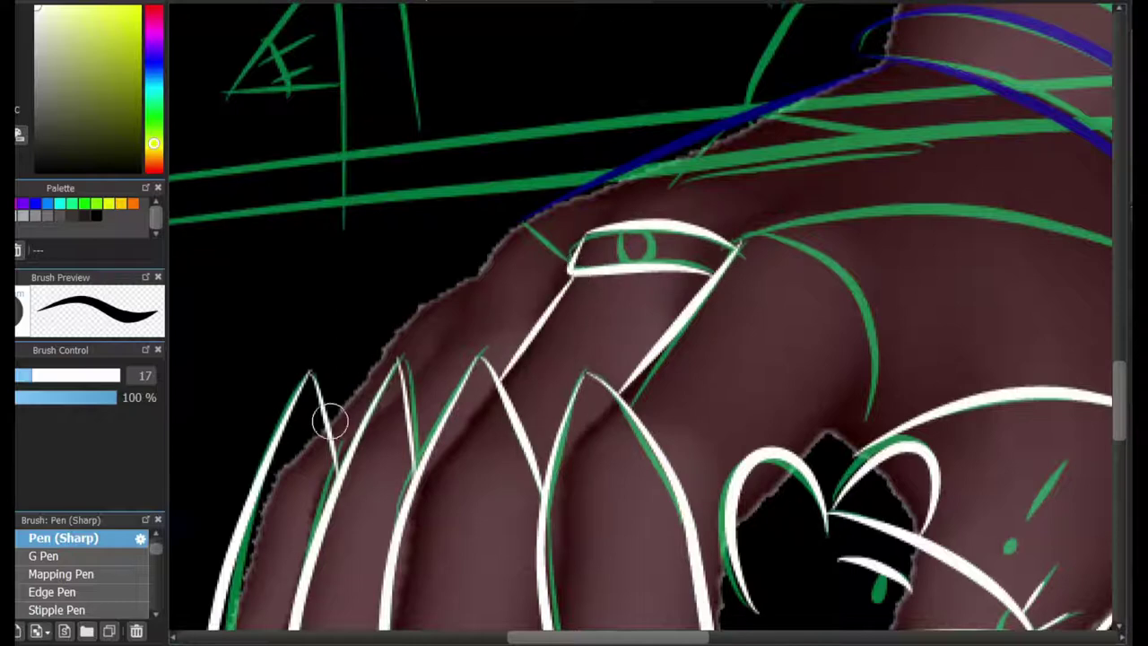
{"action": "mouse_move", "coordinate": [330, 419]}
{"action": "left_mouse_down"}
{"action": "mouse_move", "coordinate": [415, 321]}
{"action": "mouse_move", "coordinate": [520, 230]}
{"action": "left_mouse_up"}
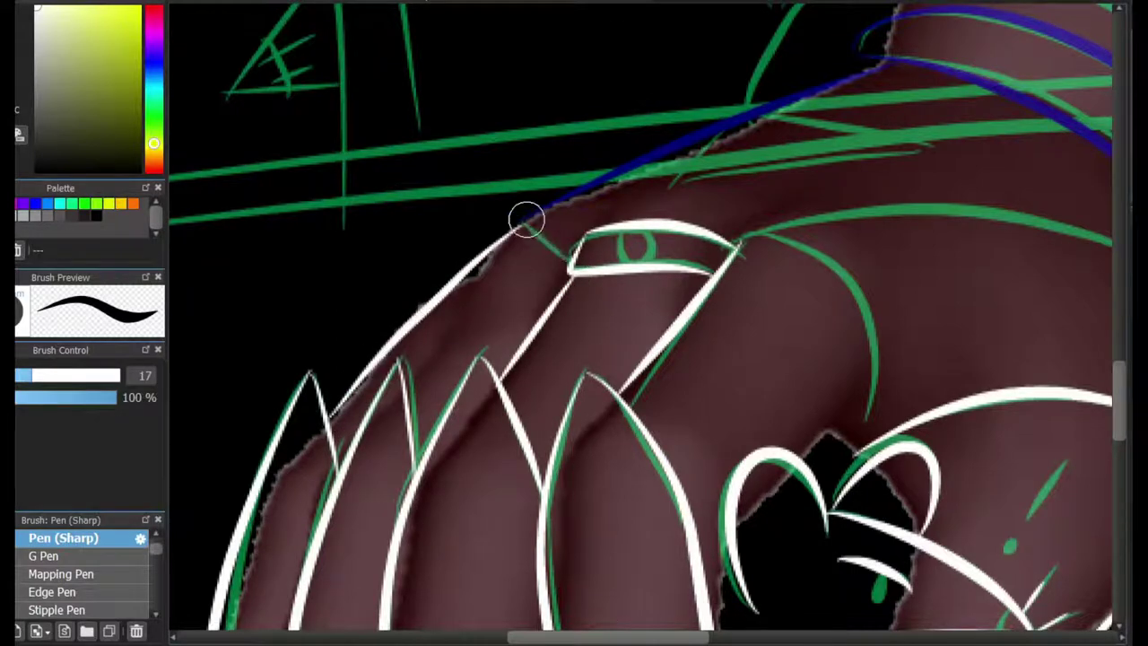
{"action": "scroll", "coordinate": [787, 262], "scroll_direction": "right", "scroll_amount": 5}
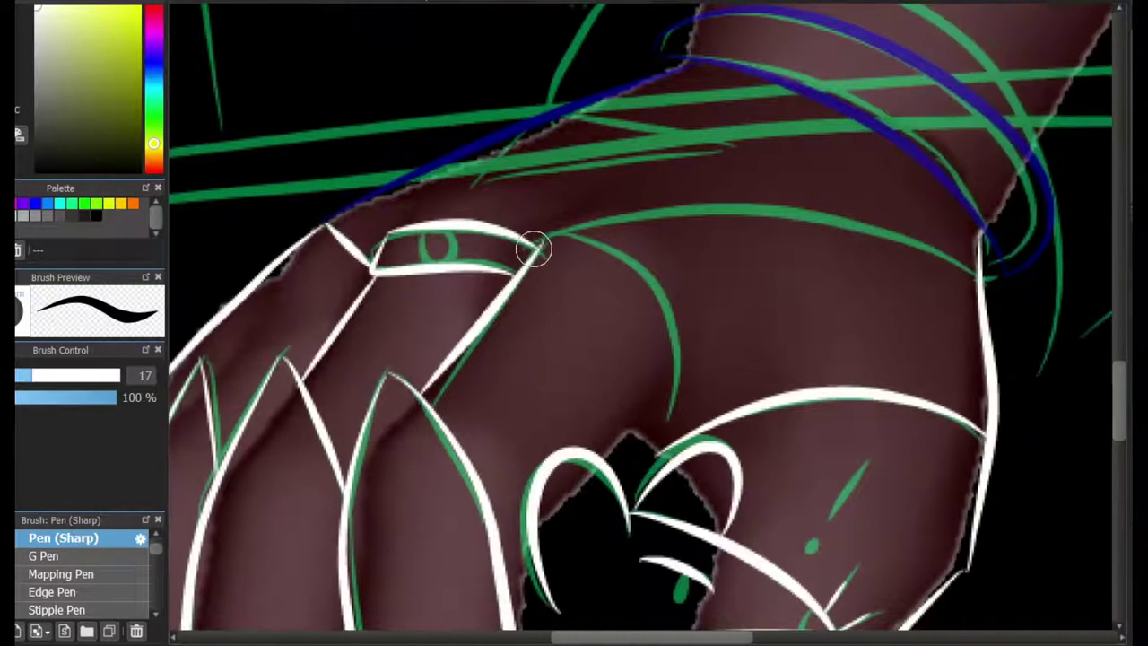
{"action": "mouse_move", "coordinate": [532, 248]}
{"action": "left_mouse_down"}
{"action": "mouse_move", "coordinate": [930, 296]}
{"action": "mouse_move", "coordinate": [727, 205]}
{"action": "mouse_move", "coordinate": [977, 267]}
{"action": "left_mouse_up"}
{"action": "key", "text": "ctrl+z"}
Trace the curved band at the wrist in white over the blue and green guide lines.
{"action": "scroll", "coordinate": [827, 328], "scroll_direction": "up", "scroll_amount": 5}
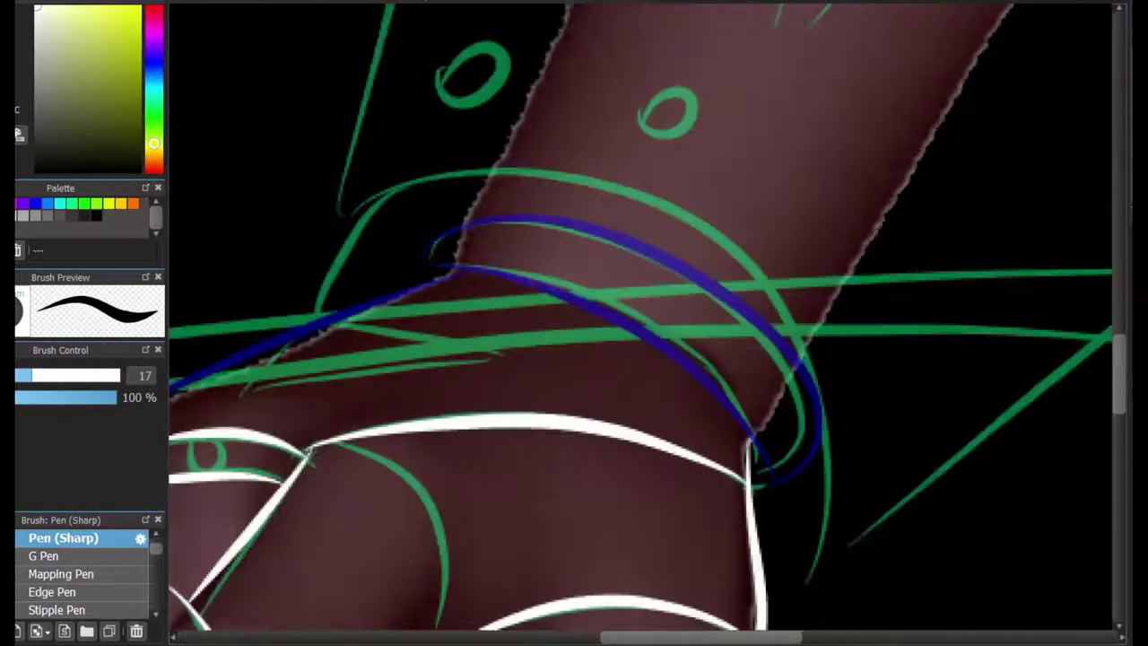
{"action": "key", "text": "ctrl+z"}
{"action": "mouse_move", "coordinate": [392, 320]}
{"action": "left_mouse_down"}
{"action": "mouse_move", "coordinate": [692, 428]}
{"action": "mouse_move", "coordinate": [681, 475]}
{"action": "mouse_move", "coordinate": [726, 523]}
{"action": "left_mouse_up"}
{"action": "key", "text": "ctrl+z"}
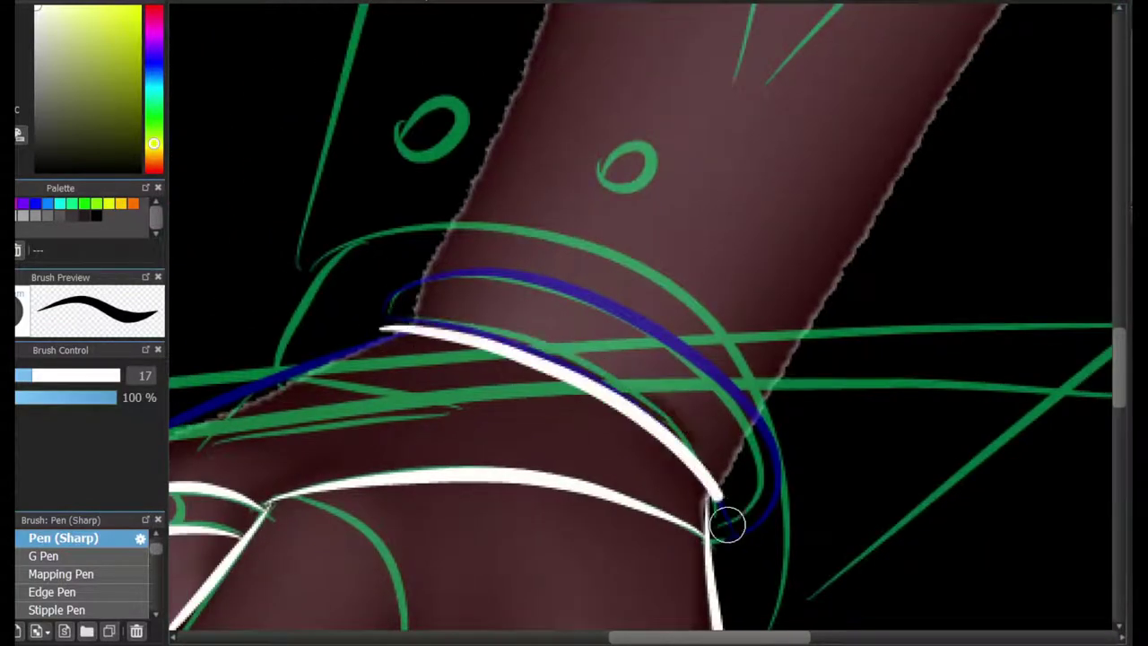
{"action": "mouse_move", "coordinate": [381, 325]}
{"action": "left_mouse_down"}
{"action": "mouse_move", "coordinate": [750, 486]}
{"action": "mouse_move", "coordinate": [730, 568]}
{"action": "mouse_move", "coordinate": [734, 538]}
{"action": "mouse_move", "coordinate": [628, 404]}
{"action": "mouse_move", "coordinate": [681, 341]}
{"action": "mouse_move", "coordinate": [734, 235]}
{"action": "left_mouse_up"}
{"action": "scroll", "coordinate": [726, 563], "scroll_direction": "up", "scroll_amount": 2}
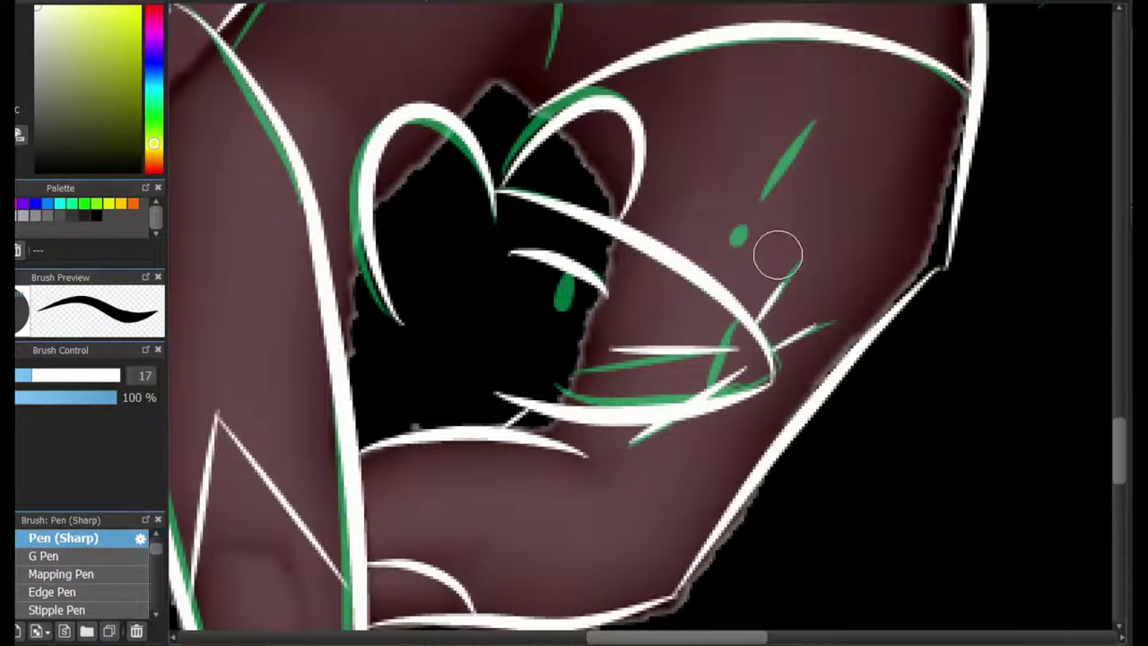
Trace the cuff's outer rim above the wrist and the sleeve's lower edge running to the canvas border in white.
{"action": "scroll", "coordinate": [726, 264], "scroll_direction": "down", "scroll_amount": 3}
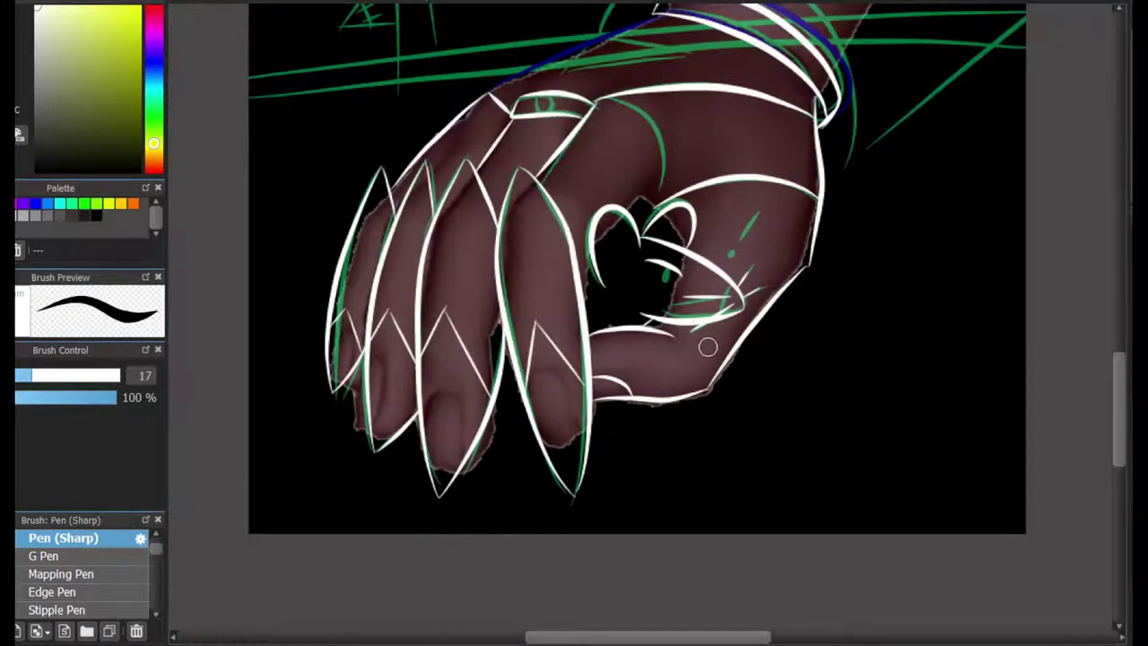
{"action": "scroll", "coordinate": [986, 266], "scroll_direction": "up", "scroll_amount": 5}
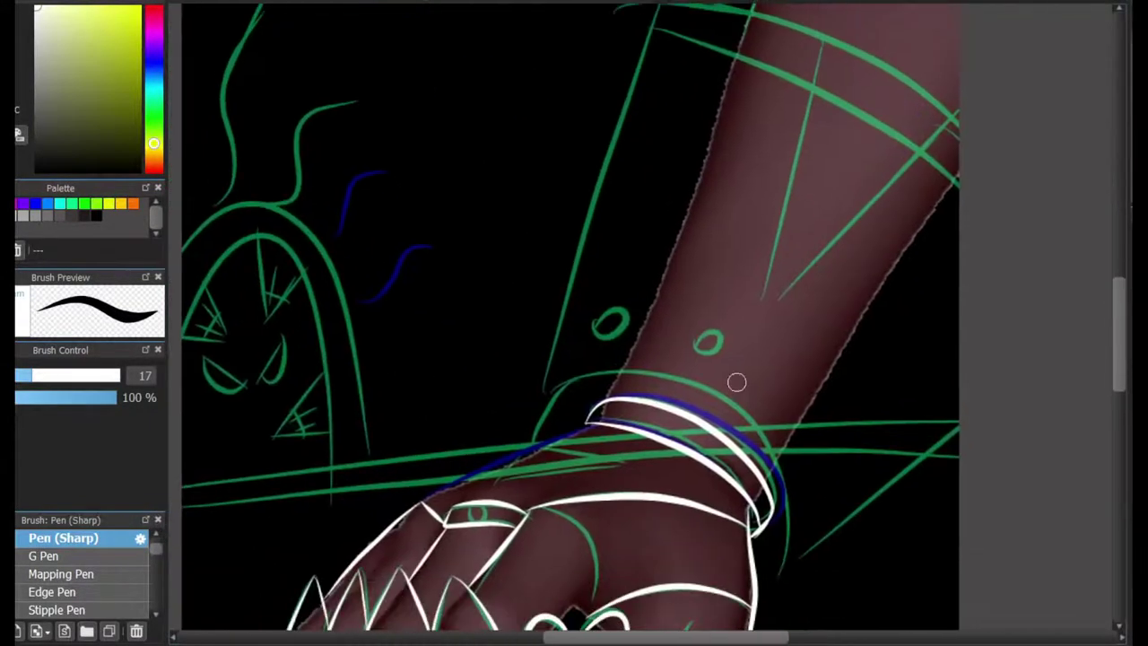
{"action": "left_click_drag", "start_coordinate": [642, 355], "coordinate": [733, 496]}
{"action": "left_click_drag", "start_coordinate": [779, 544], "coordinate": [976, 389]}
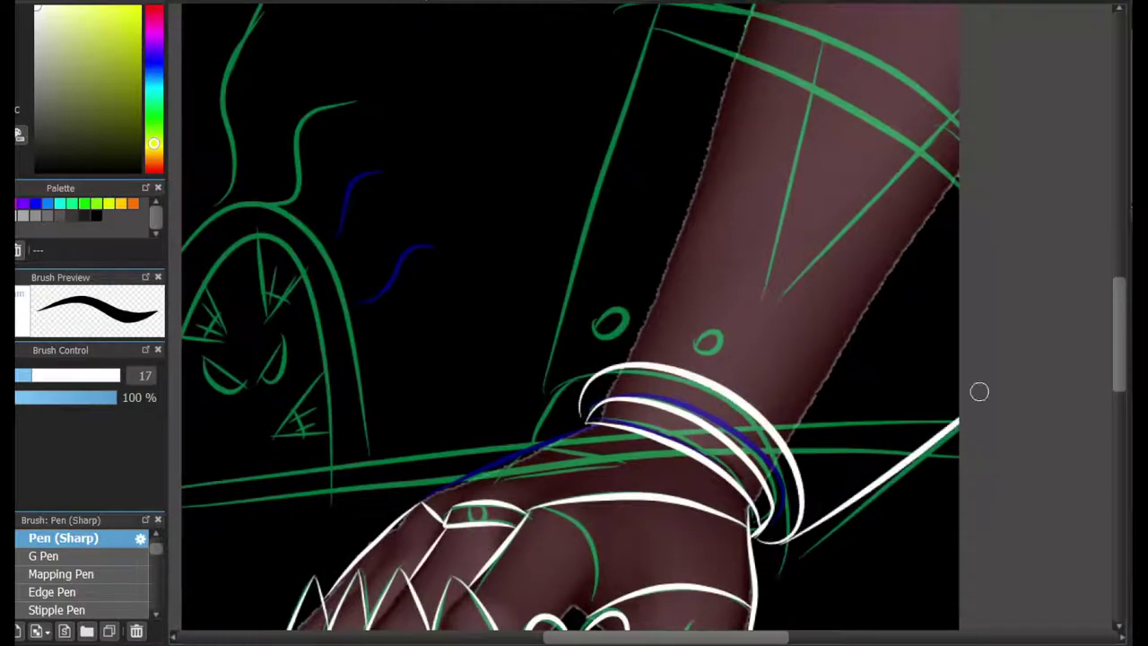
Draw the sleeve's long upper edge and the curved rim of its opening across the forearm in white.
{"action": "scroll", "coordinate": [772, 287], "scroll_direction": "up", "scroll_amount": 2}
{"action": "key", "text": "ctrl+z"}
{"action": "left_click_drag", "start_coordinate": [581, 465], "coordinate": [678, 43]}
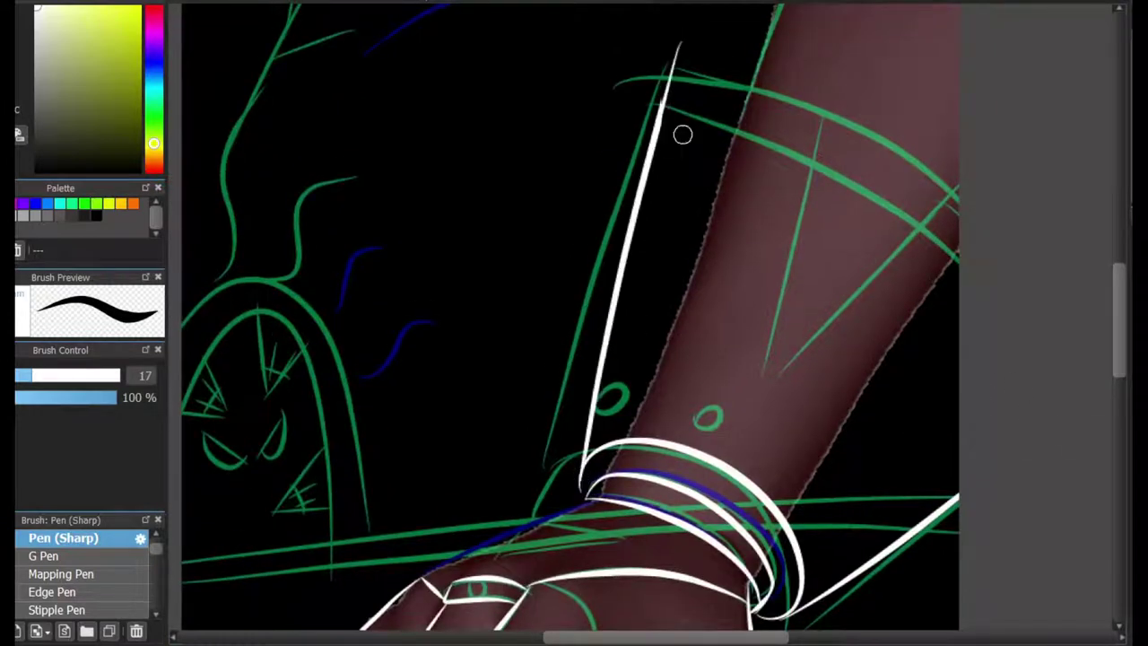
{"action": "left_click_drag", "start_coordinate": [942, 144], "coordinate": [957, 183]}
Draw two round white buttons on the sleeve near the cuff, one on each side of the forearm.
{"action": "scroll", "coordinate": [668, 532], "scroll_direction": "up", "scroll_amount": 2}
{"action": "mouse_move", "coordinate": [543, 343]}
{"action": "left_mouse_down"}
{"action": "mouse_move", "coordinate": [574, 285]}
{"action": "mouse_move", "coordinate": [601, 311]}
{"action": "mouse_move", "coordinate": [564, 320]}
{"action": "left_mouse_up"}
{"action": "key", "text": "ctrl+z"}
{"action": "key", "text": "ctrl+z"}
{"action": "left_click_drag", "start_coordinate": [632, 224], "coordinate": [618, 323]}
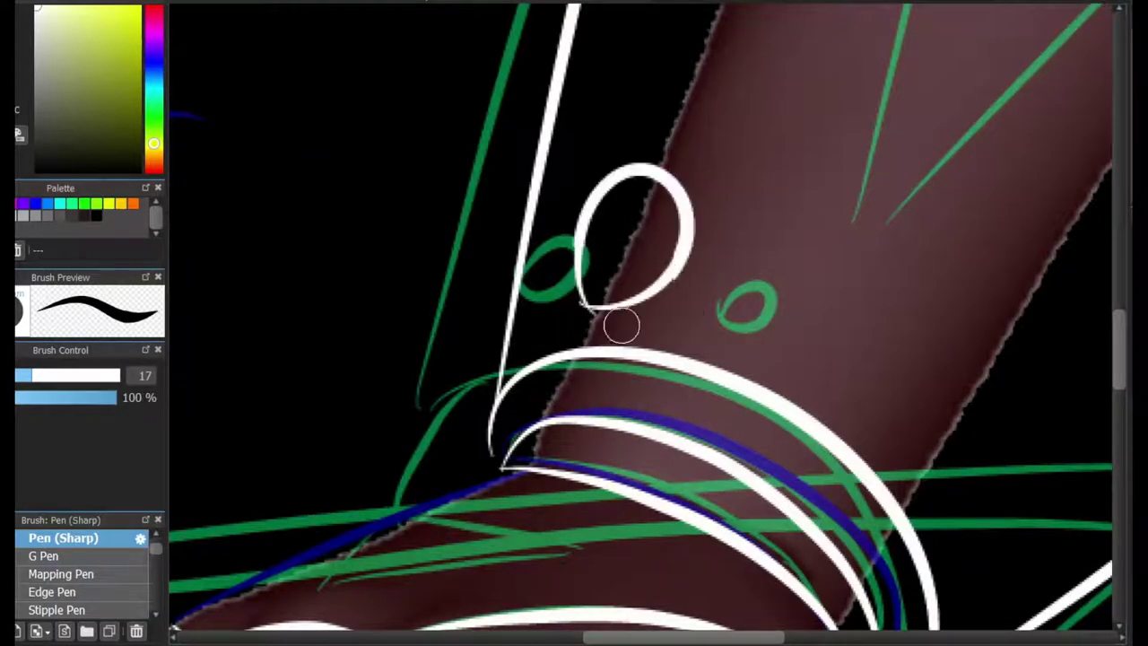
{"action": "key", "text": "ctrl+z"}
{"action": "left_click_drag", "start_coordinate": [661, 166], "coordinate": [656, 307]}
{"action": "left_click_drag", "start_coordinate": [995, 381], "coordinate": [948, 537]}
Trace the hand's upper outline from the knuckles to the wrist band in white over the blue guide.
{"action": "mouse_move", "coordinate": [537, 358]}
{"action": "left_mouse_down"}
{"action": "mouse_move", "coordinate": [928, 359]}
{"action": "mouse_move", "coordinate": [759, 86]}
{"action": "left_mouse_up"}
{"action": "mouse_move", "coordinate": [390, 359]}
{"action": "left_mouse_down"}
{"action": "mouse_move", "coordinate": [664, 213]}
{"action": "mouse_move", "coordinate": [702, 227]}
{"action": "mouse_move", "coordinate": [397, 357]}
{"action": "left_mouse_up"}
{"action": "key", "text": "ctrl+z"}
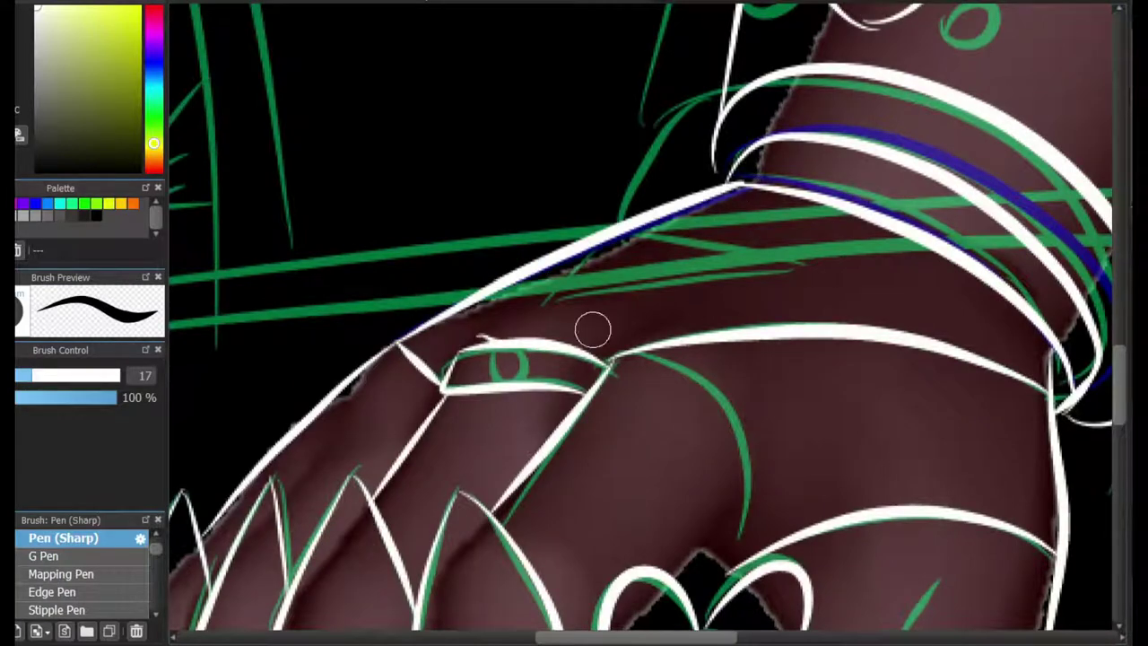
Draw the short connecting lines above the gap between finger and thumb and the curve beside the index knuckle in white.
{"action": "left_click_drag", "start_coordinate": [592, 328], "coordinate": [479, 472]}
{"action": "left_click_drag", "start_coordinate": [538, 627], "coordinate": [645, 9]}
{"action": "left_click_drag", "start_coordinate": [646, 323], "coordinate": [583, 260]}
{"action": "mouse_move", "coordinate": [583, 180]}
{"action": "left_mouse_down"}
{"action": "mouse_move", "coordinate": [494, 547]}
{"action": "mouse_move", "coordinate": [514, 484]}
{"action": "left_mouse_up"}
{"action": "left_click_drag", "start_coordinate": [577, 138], "coordinate": [564, 120]}
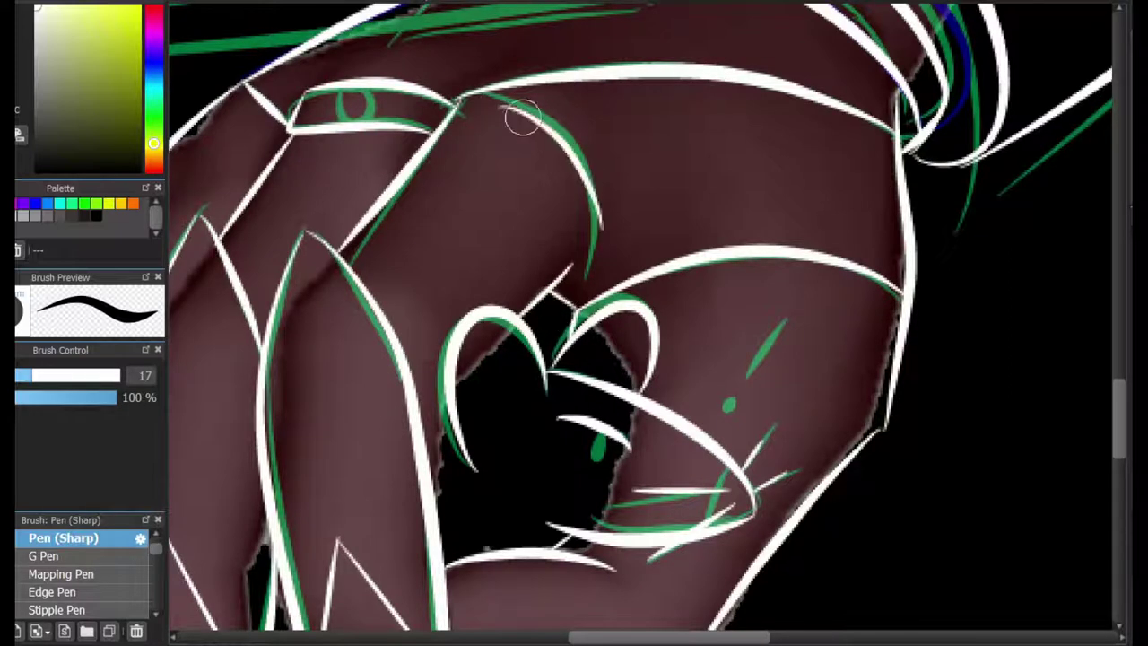
{"action": "left_click_drag", "start_coordinate": [520, 97], "coordinate": [568, 248]}
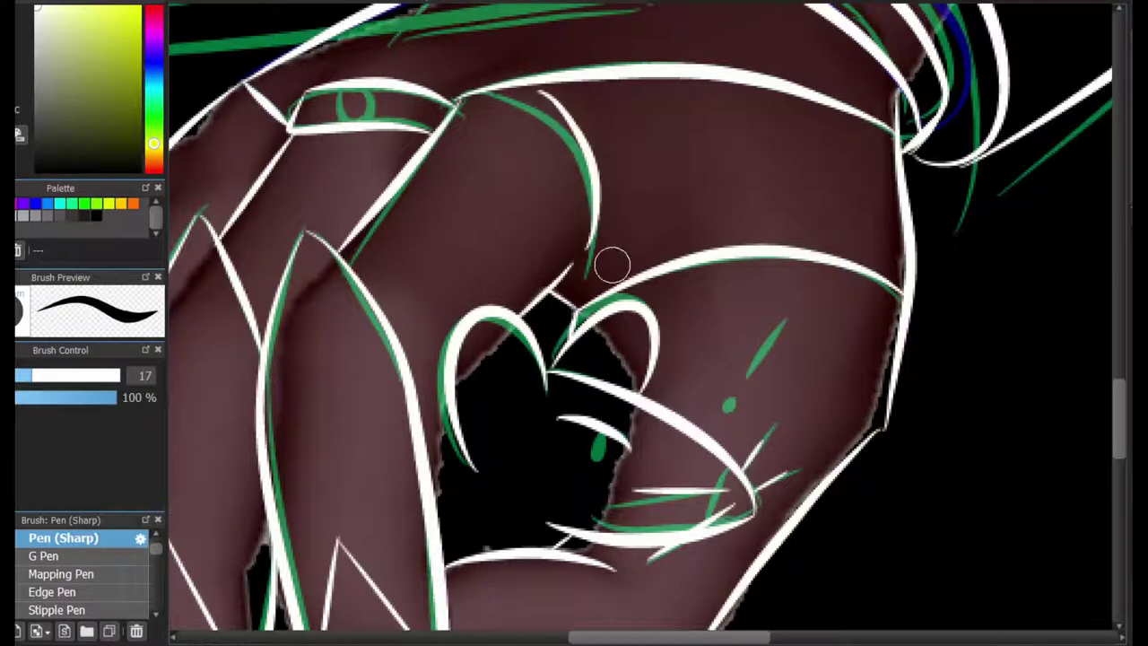
{"action": "key", "text": "ctrl+z"}
Outline the blue eye shape beside the upper arm in white, with a tail at its lower corner and a wavy line at its upper one.
{"action": "scroll", "coordinate": [645, 323], "scroll_direction": "up", "scroll_amount": 5}
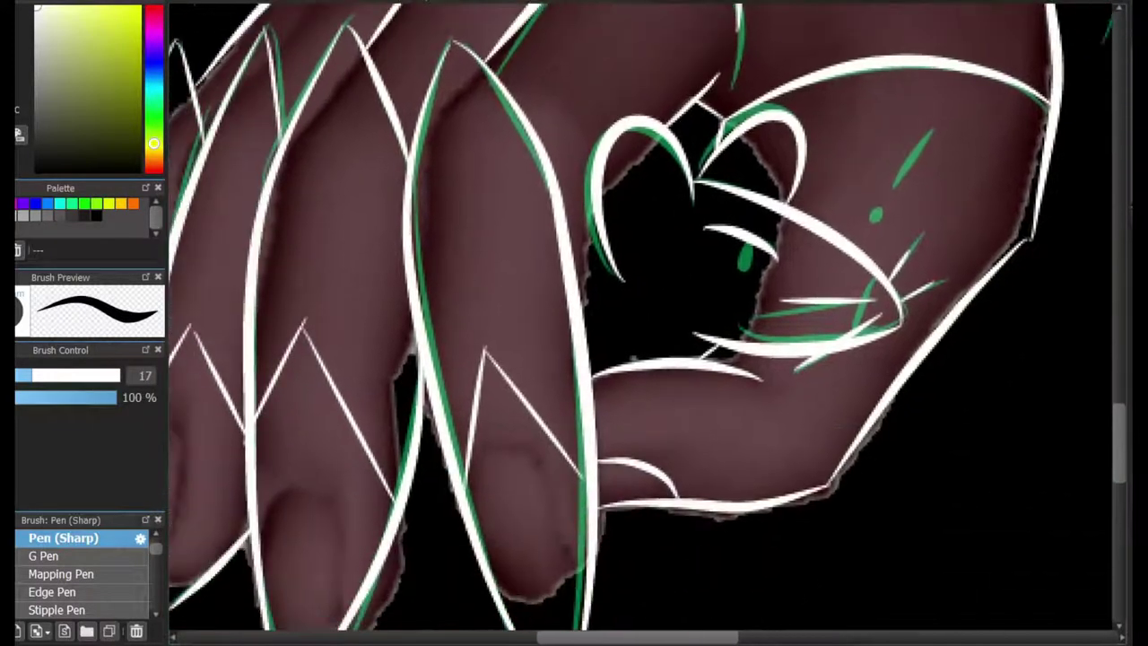
{"action": "scroll", "coordinate": [645, 323], "scroll_direction": "up", "scroll_amount": 5}
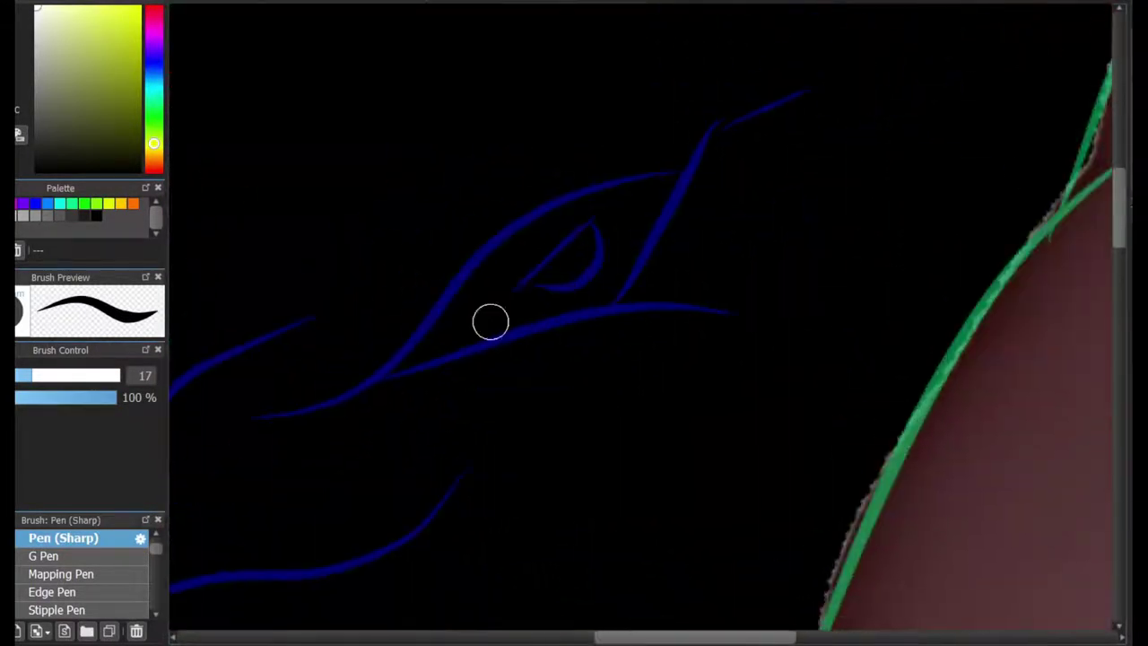
{"action": "mouse_move", "coordinate": [236, 418]}
{"action": "left_mouse_down"}
{"action": "mouse_move", "coordinate": [604, 159]}
{"action": "mouse_move", "coordinate": [636, 153]}
{"action": "left_mouse_up"}
{"action": "mouse_move", "coordinate": [377, 377]}
{"action": "left_mouse_down"}
{"action": "mouse_move", "coordinate": [609, 336]}
{"action": "mouse_move", "coordinate": [835, 113]}
{"action": "left_mouse_up"}
{"action": "left_click_drag", "start_coordinate": [695, 154], "coordinate": [811, 211]}
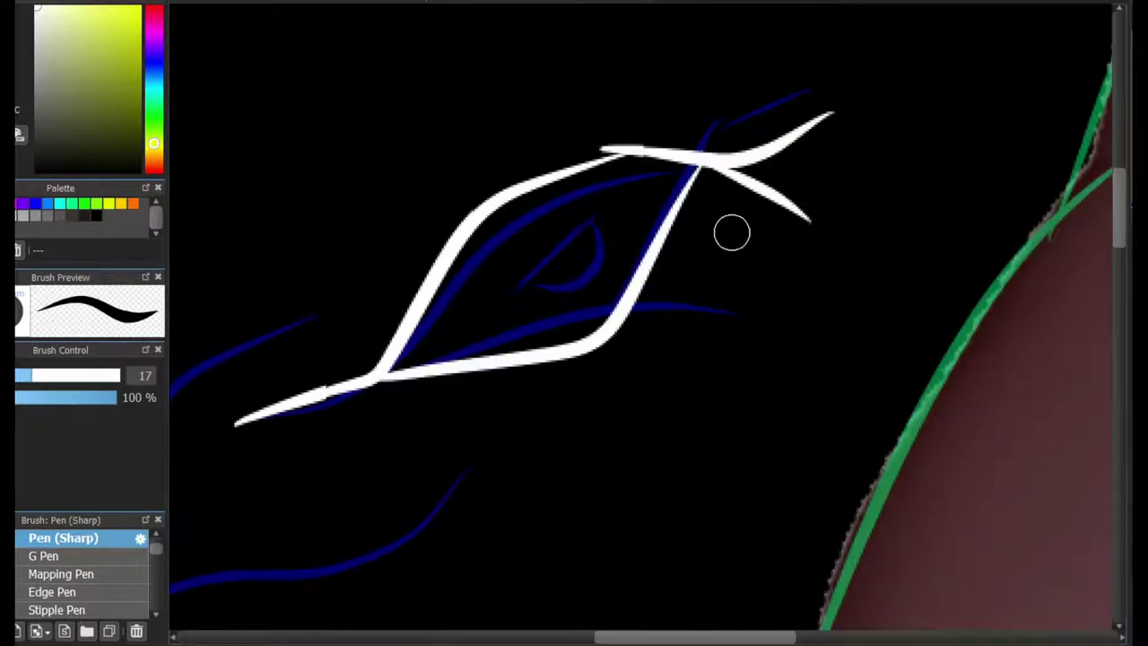
{"action": "key", "text": "ctrl+z"}
{"action": "key", "text": "ctrl+z"}
{"action": "key", "text": "ctrl+z"}
{"action": "left_click_drag", "start_coordinate": [377, 376], "coordinate": [704, 158]}
{"action": "mouse_move", "coordinate": [609, 139]}
{"action": "left_mouse_down"}
{"action": "mouse_move", "coordinate": [744, 161]}
{"action": "mouse_move", "coordinate": [834, 113]}
{"action": "left_mouse_up"}
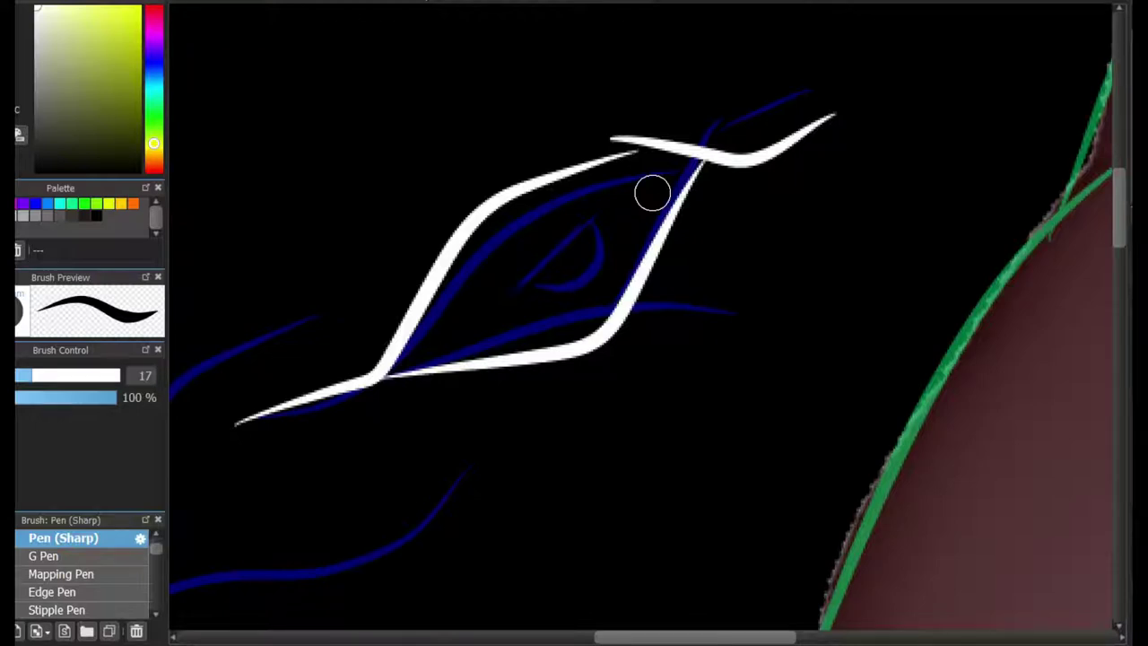
Add short white tail lines branching off the floating eye shape's lower edge and its upper arched edge.
{"action": "mouse_move", "coordinate": [617, 309]}
{"action": "left_mouse_down"}
{"action": "mouse_move", "coordinate": [569, 464]}
{"action": "mouse_move", "coordinate": [542, 462]}
{"action": "left_mouse_up"}
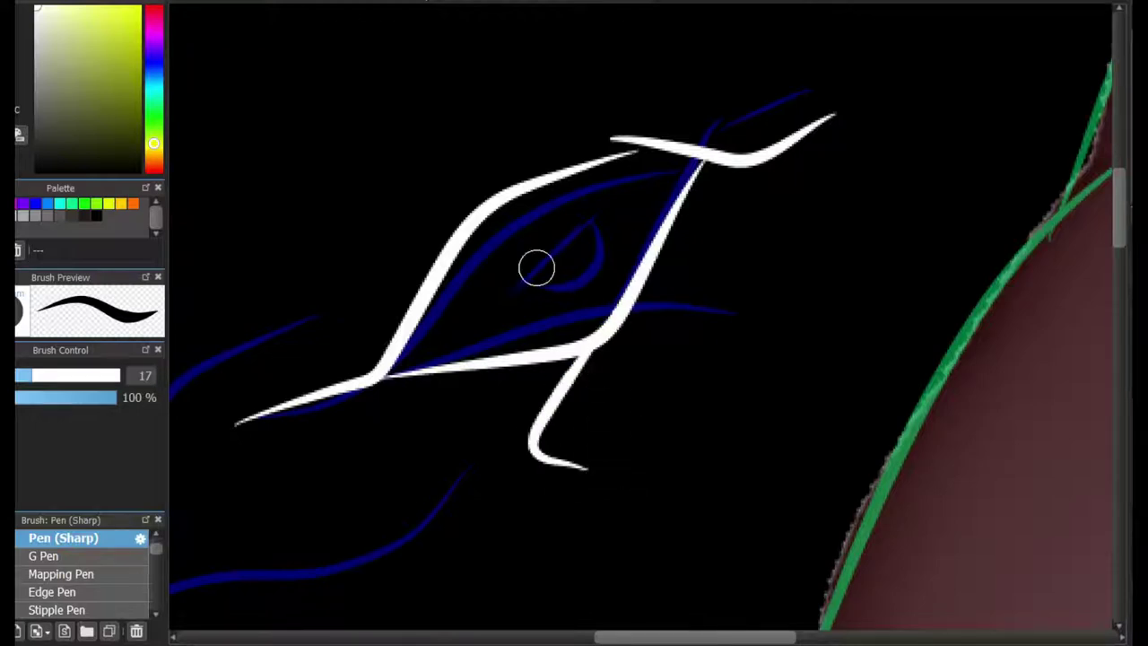
{"action": "key", "text": "ctrl+z"}
{"action": "left_click_drag", "start_coordinate": [538, 404], "coordinate": [681, 285]}
{"action": "left_click_drag", "start_coordinate": [601, 320], "coordinate": [768, 274]}
{"action": "key", "text": "ctrl+z"}
{"action": "key", "text": "ctrl+z"}
{"action": "left_click_drag", "start_coordinate": [581, 351], "coordinate": [522, 405]}
{"action": "key", "text": "ctrl+z"}
{"action": "mouse_move", "coordinate": [628, 296]}
{"action": "left_mouse_down"}
{"action": "mouse_move", "coordinate": [548, 404]}
{"action": "mouse_move", "coordinate": [788, 281]}
{"action": "left_mouse_up"}
{"action": "left_click_drag", "start_coordinate": [368, 244], "coordinate": [499, 192]}
{"action": "left_click_drag", "start_coordinate": [566, 56], "coordinate": [499, 192]}
{"action": "mouse_move", "coordinate": [269, 538]}
{"action": "left_mouse_down"}
{"action": "mouse_move", "coordinate": [941, 421]}
{"action": "mouse_move", "coordinate": [556, 166]}
{"action": "mouse_move", "coordinate": [529, 58]}
{"action": "left_mouse_up"}
Draw the upper arm's outer edge and the V-shaped notch in the sleeve in white.
{"action": "scroll", "coordinate": [759, 375], "scroll_direction": "down", "scroll_amount": 10}
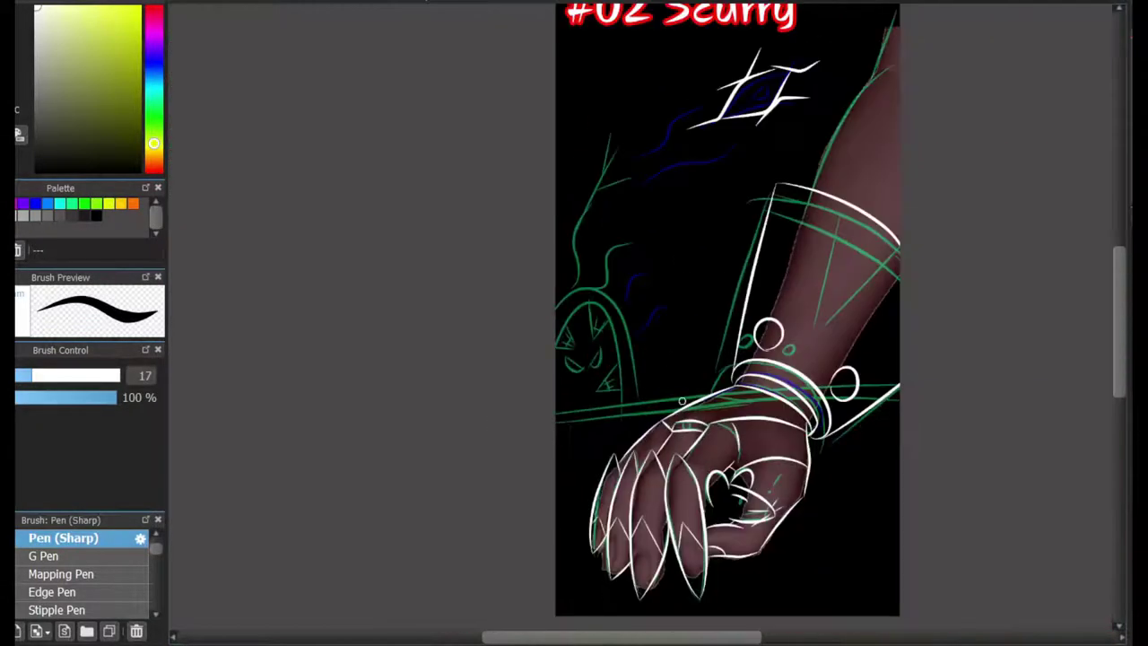
{"action": "scroll", "coordinate": [893, 141], "scroll_direction": "up", "scroll_amount": 6}
{"action": "scroll", "coordinate": [894, 141], "scroll_direction": "down", "scroll_amount": 6}
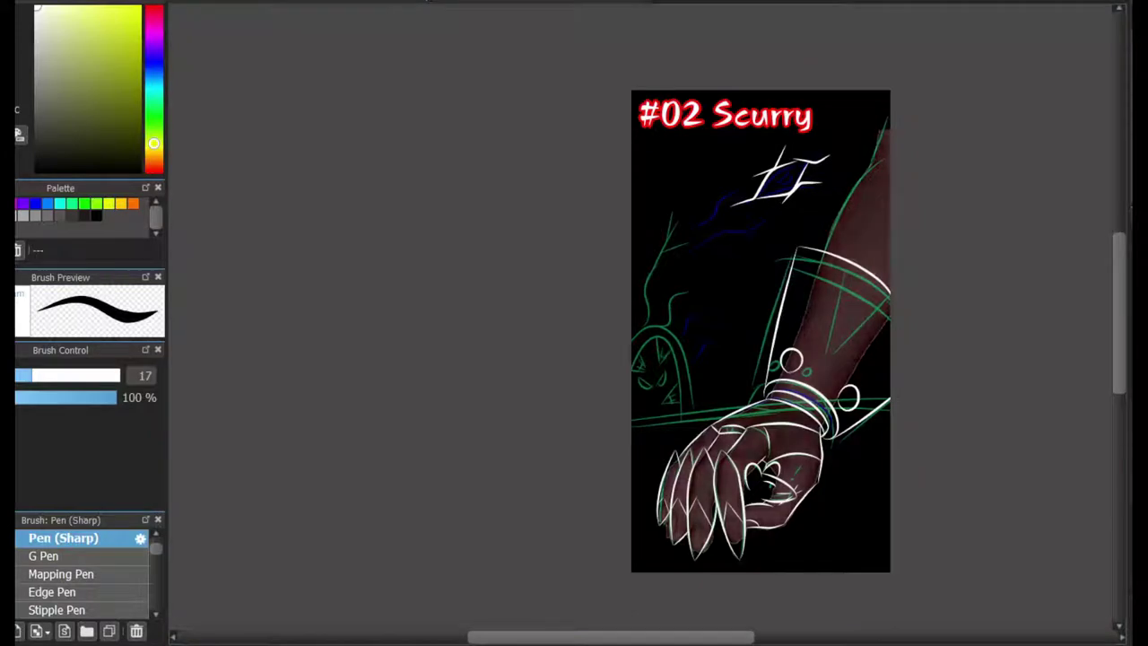
{"action": "scroll", "coordinate": [852, 194], "scroll_direction": "up", "scroll_amount": 5}
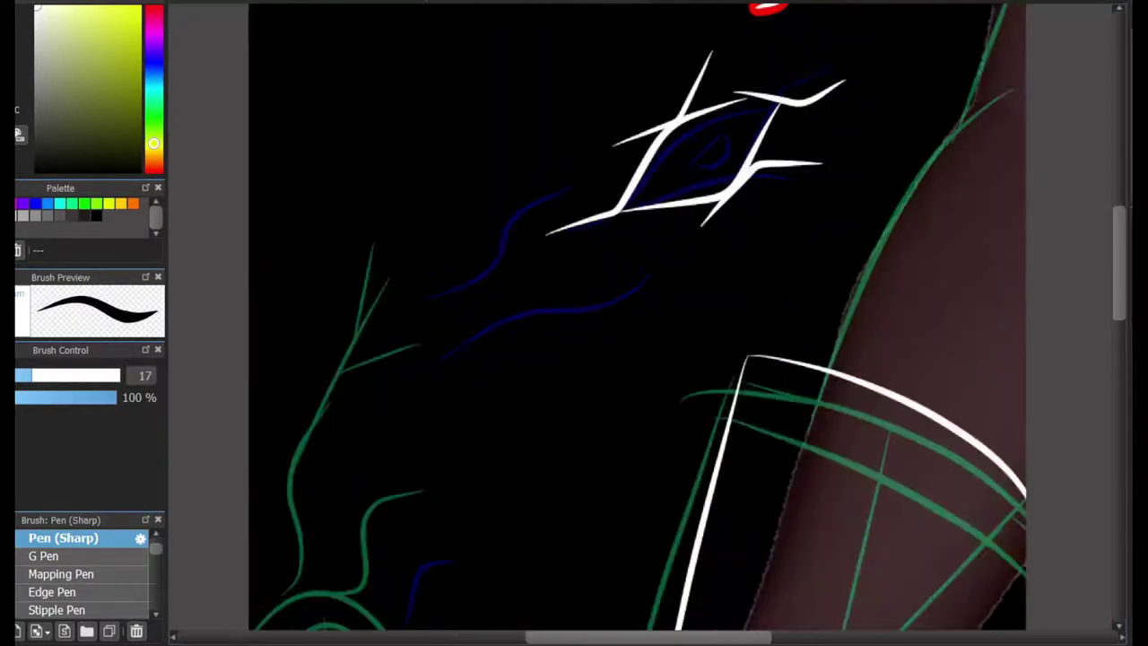
{"action": "left_click_drag", "start_coordinate": [771, 400], "coordinate": [576, 467]}
{"action": "key", "text": "ctrl+y"}
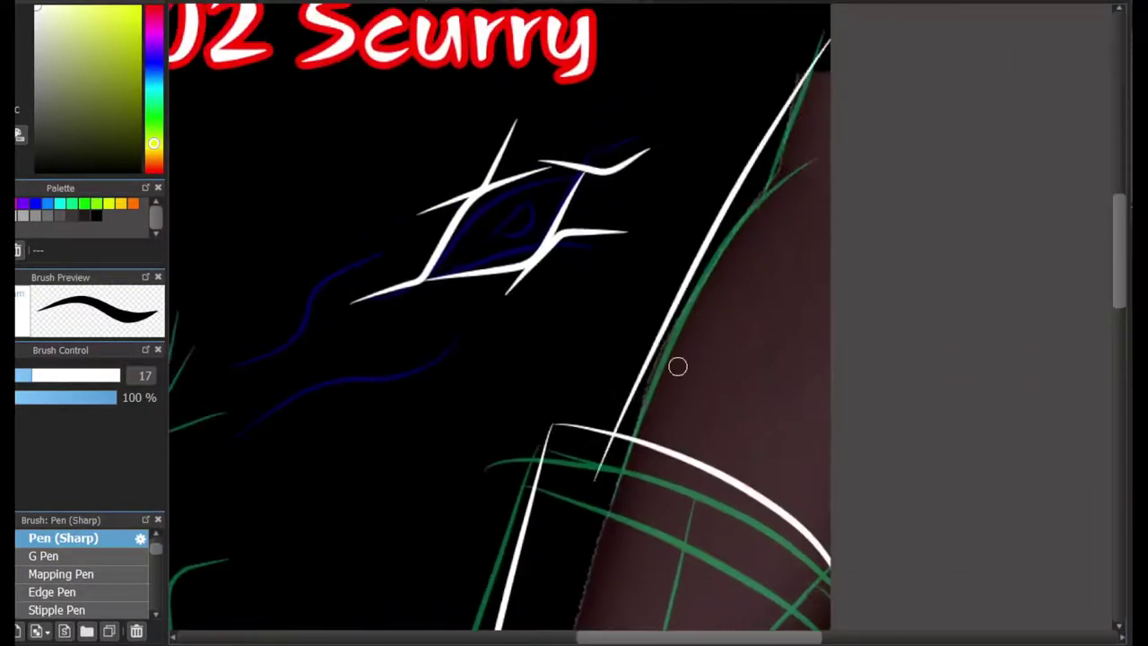
{"action": "scroll", "coordinate": [1105, 308], "scroll_direction": "down", "scroll_amount": 3}
{"action": "left_click_drag", "start_coordinate": [700, 201], "coordinate": [832, 306]}
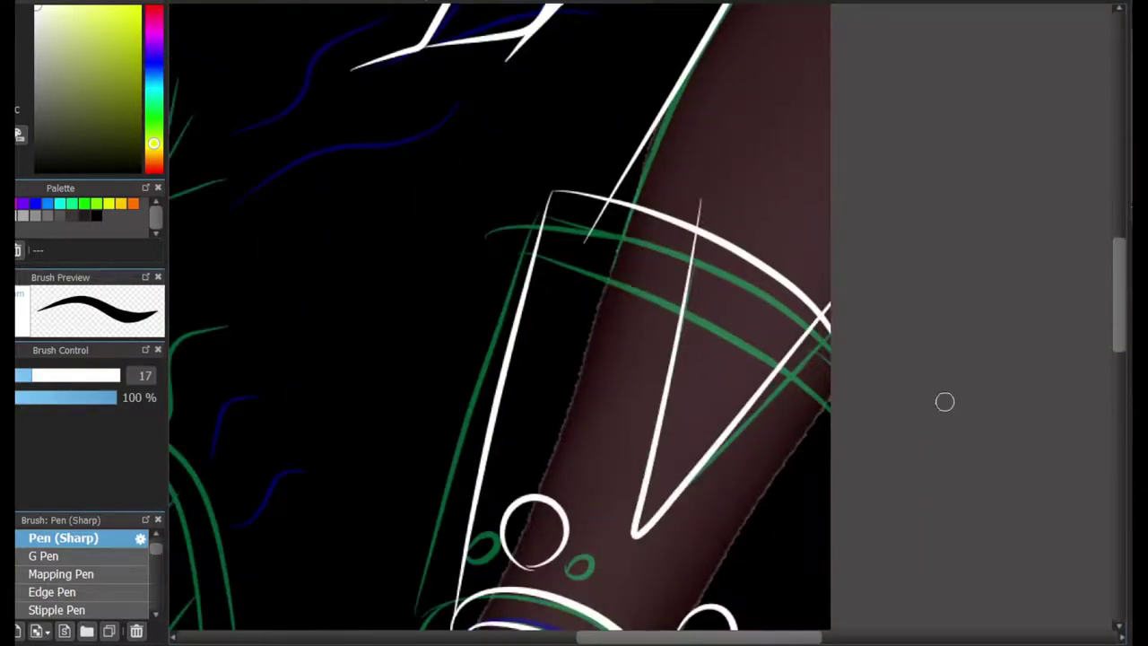
Draw two long, nearly parallel white lines across the full canvas width along the green guides crossing the wrist.
{"action": "scroll", "coordinate": [412, 287], "scroll_direction": "down", "scroll_amount": 6}
{"action": "scroll", "coordinate": [413, 287], "scroll_direction": "left", "scroll_amount": 3}
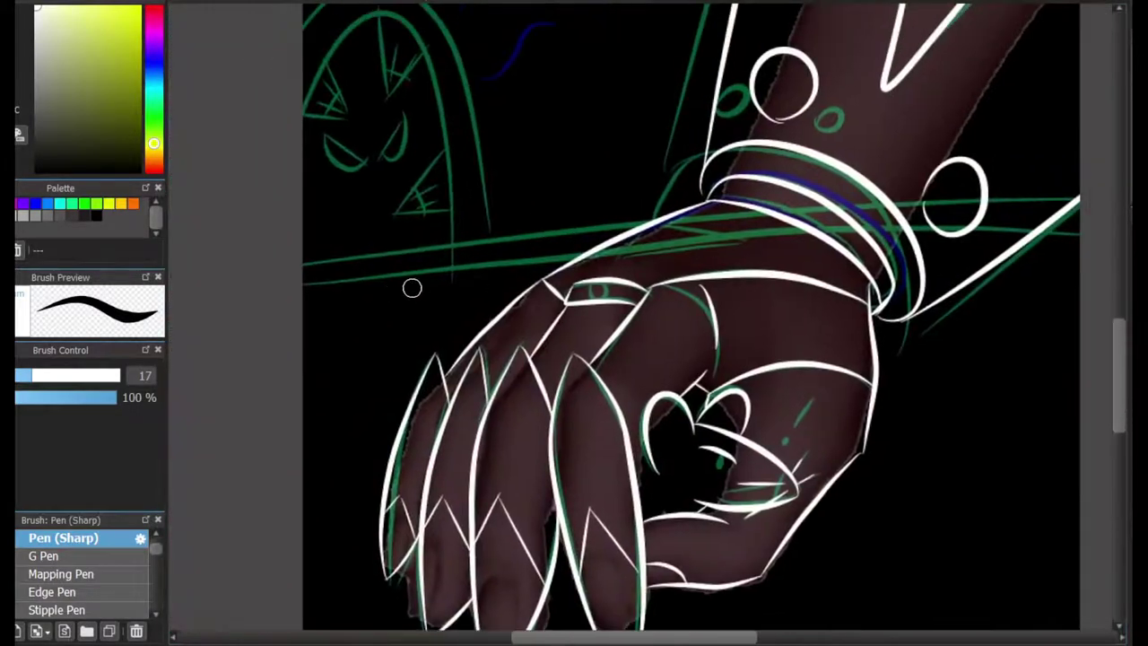
{"action": "key", "text": "ctrl+z"}
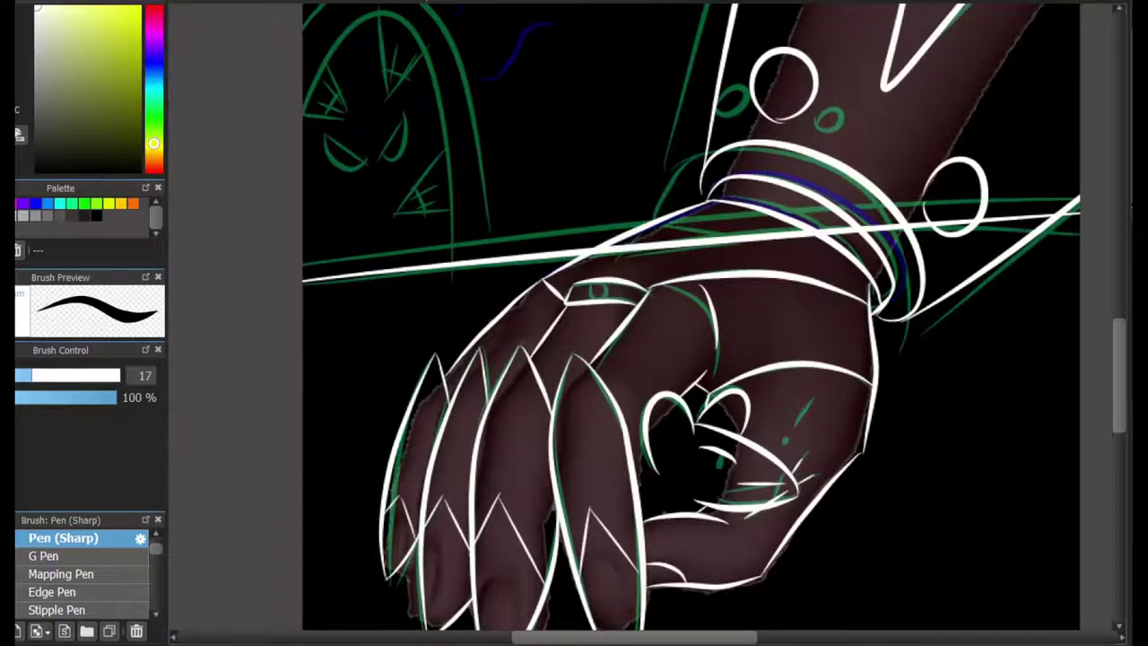
{"action": "left_click_drag", "start_coordinate": [301, 167], "coordinate": [1080, 334]}
{"action": "left_click_drag", "start_coordinate": [303, 290], "coordinate": [1031, 235]}
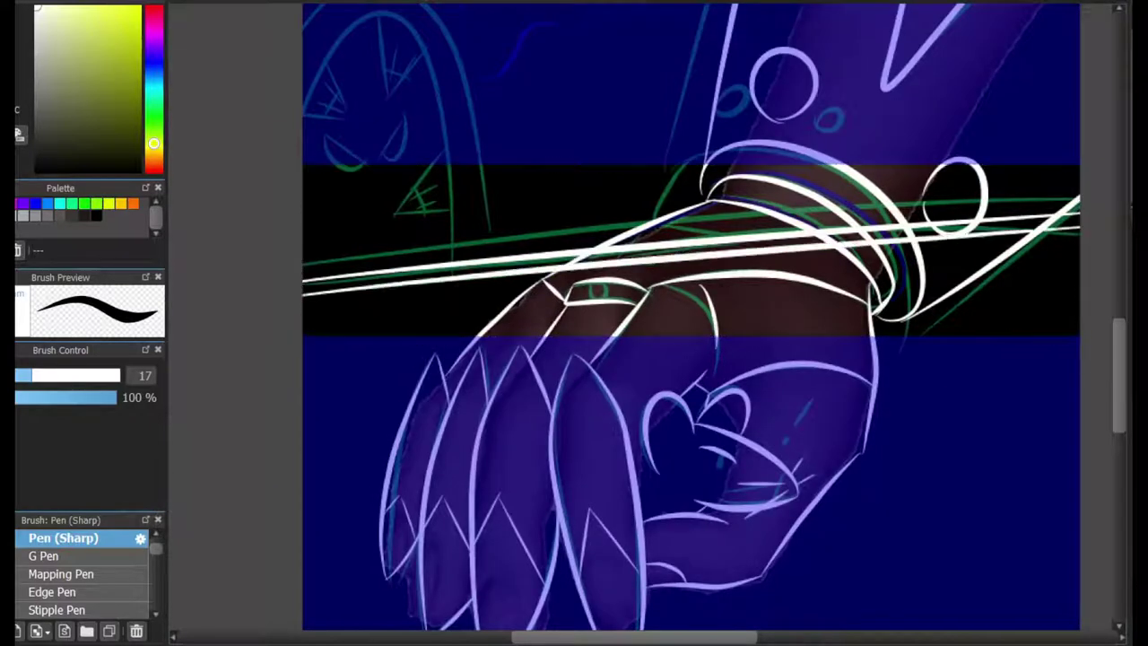
{"action": "key", "text": "ctrl+z"}
{"action": "key", "text": "ctrl+z"}
{"action": "key", "text": "ctrl+z"}
{"action": "key", "text": "ctrl+z"}
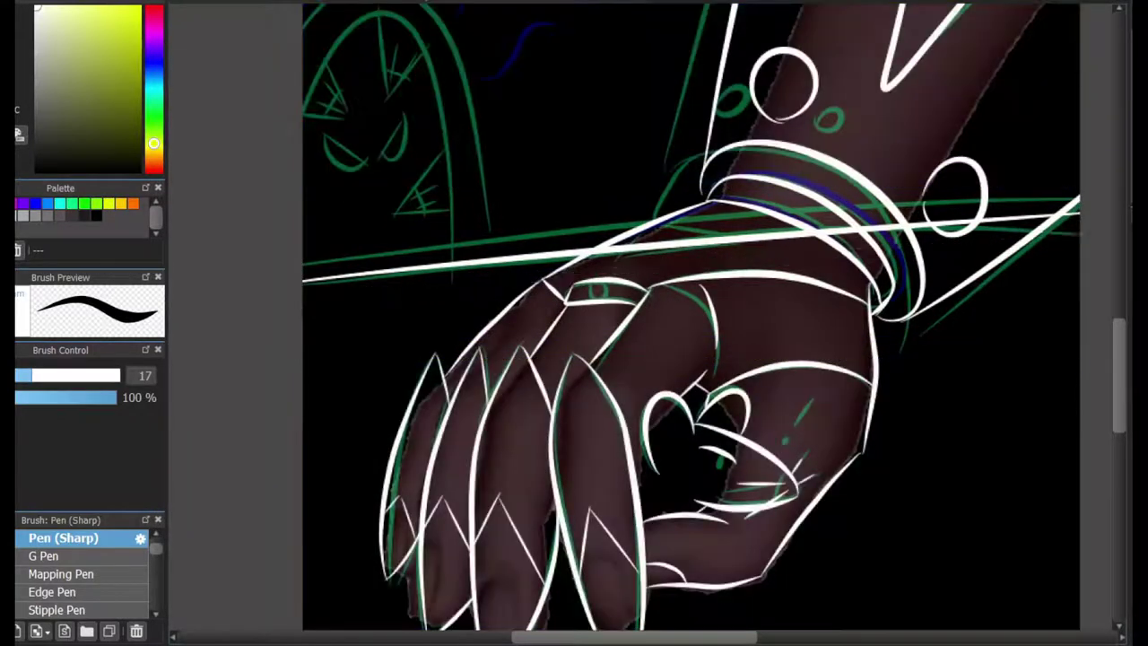
{"action": "key", "text": "ctrl+y"}
{"action": "key", "text": "ctrl+y"}
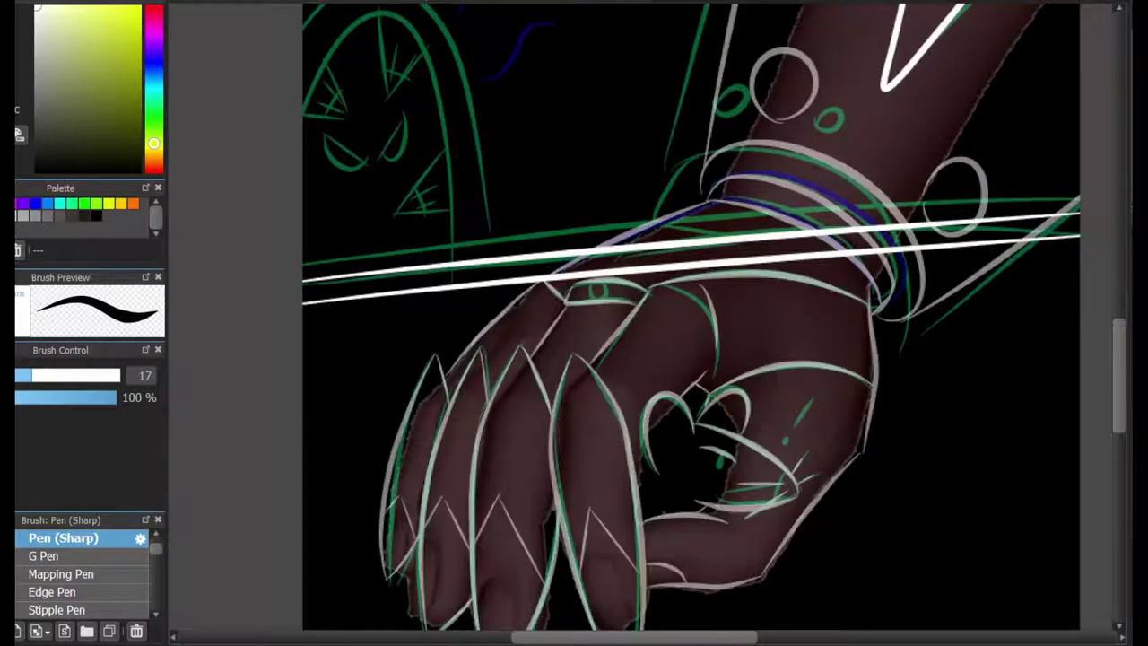
Erase the sleeve's rim between the V lines and trim the overshooting line ends with a size 18 eraser.
{"action": "scroll", "coordinate": [574, 323], "scroll_direction": "down", "scroll_amount": 3}
{"action": "scroll", "coordinate": [574, 323], "scroll_direction": "up", "scroll_amount": 8}
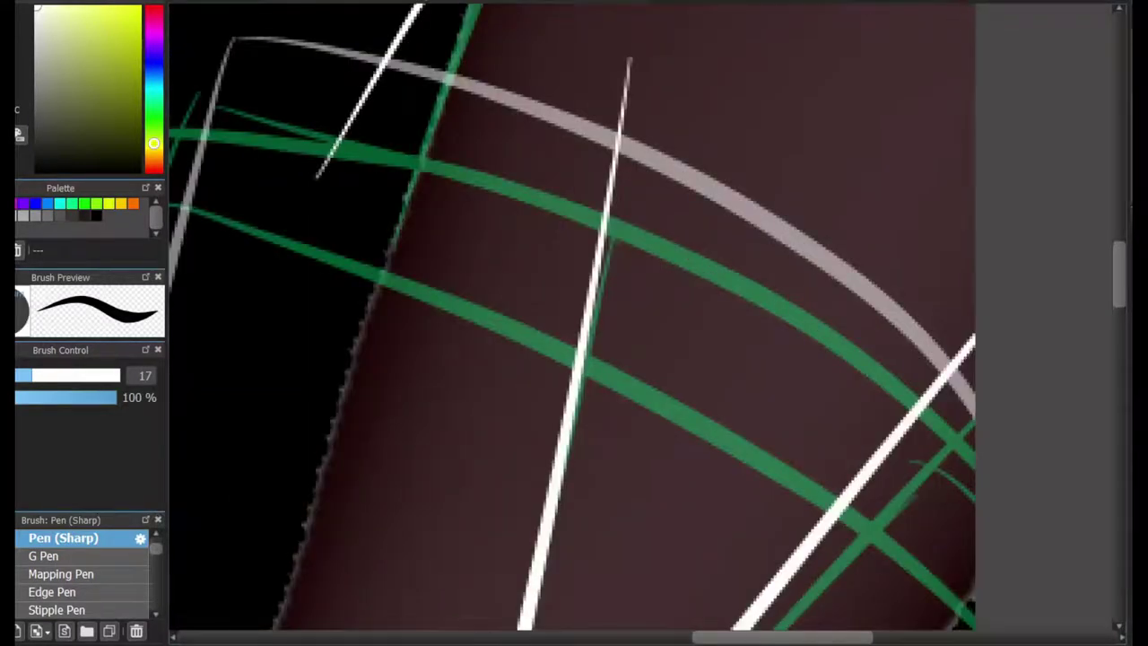
{"action": "key", "text": "e"}
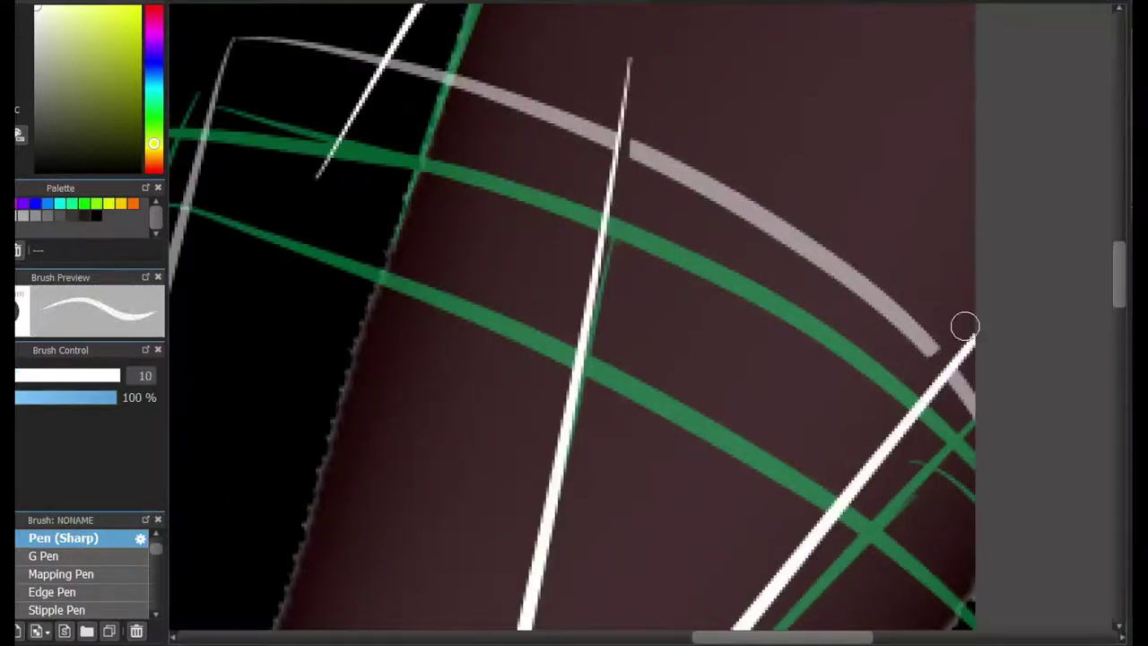
{"action": "key", "text": "Up"}
{"action": "key", "text": "Up"}
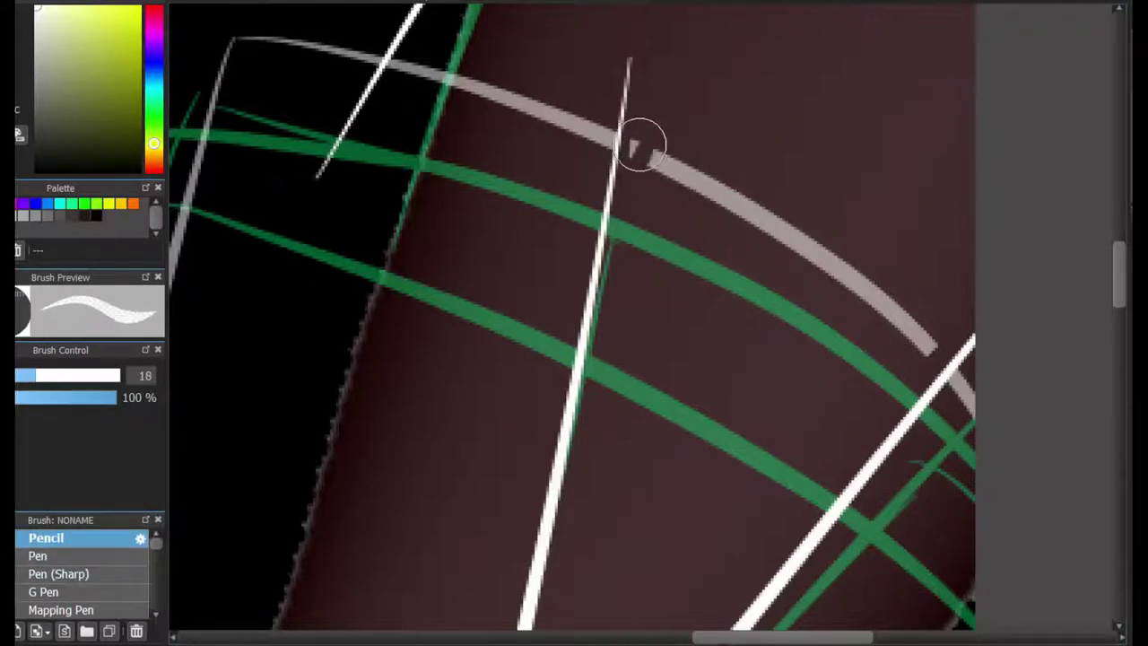
{"action": "mouse_move", "coordinate": [701, 181]}
{"action": "left_mouse_down"}
{"action": "mouse_move", "coordinate": [731, 207]}
{"action": "mouse_move", "coordinate": [795, 214]}
{"action": "mouse_move", "coordinate": [746, 224]}
{"action": "mouse_move", "coordinate": [820, 225]}
{"action": "left_mouse_up"}
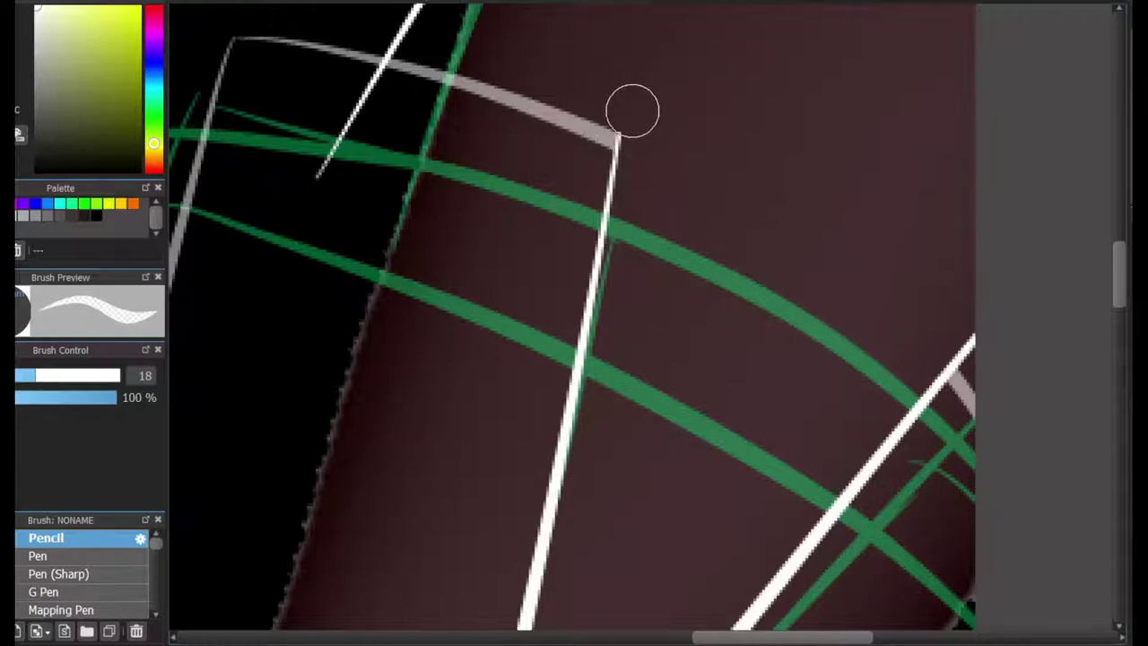
{"action": "key", "text": "ctrl+z"}
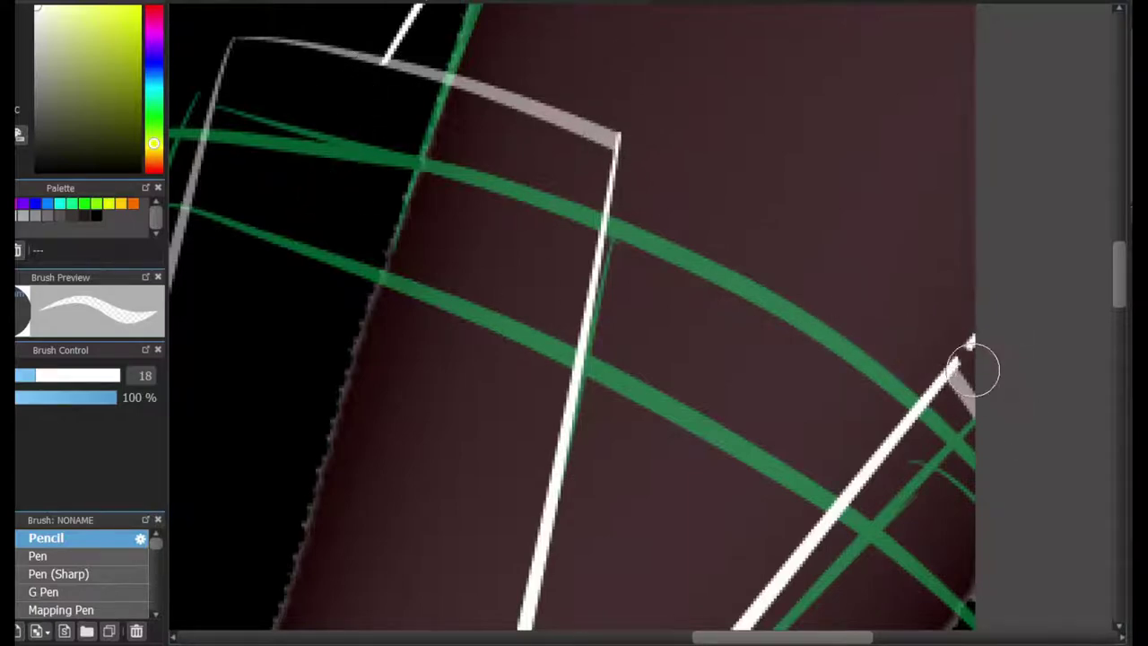
Select the hand and wrist area and clear the parts of the two long lines that cross it.
{"action": "scroll", "coordinate": [913, 303], "scroll_direction": "down", "scroll_amount": 5}
{"action": "scroll", "coordinate": [869, 359], "scroll_direction": "up", "scroll_amount": 3}
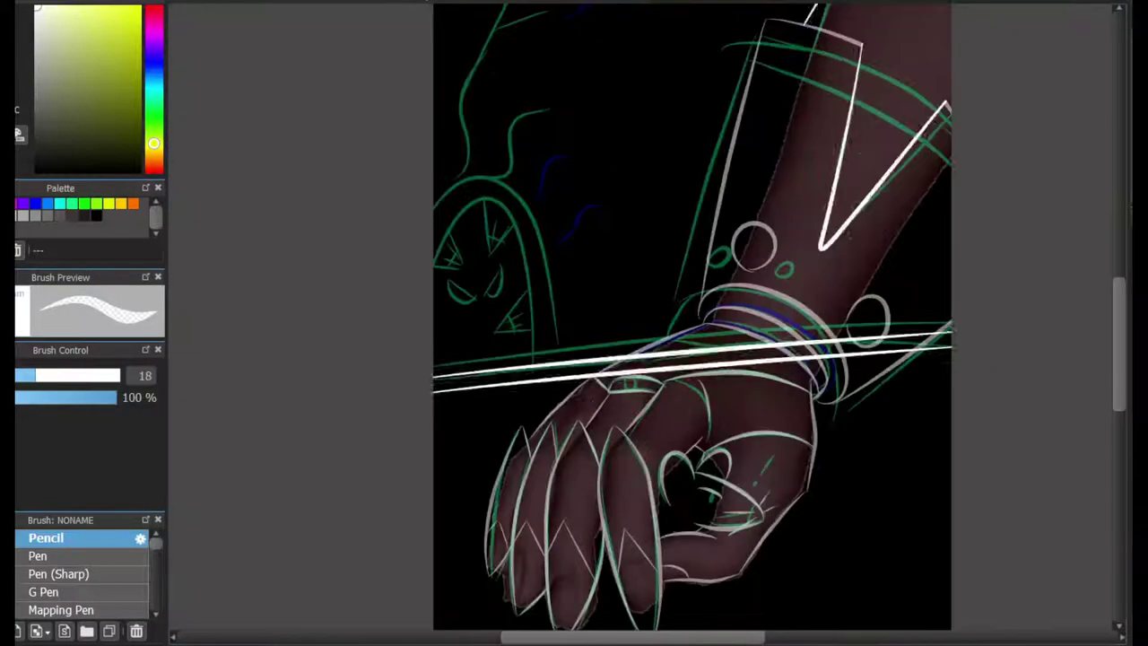
{"action": "scroll", "coordinate": [689, 375], "scroll_direction": "up", "scroll_amount": 2}
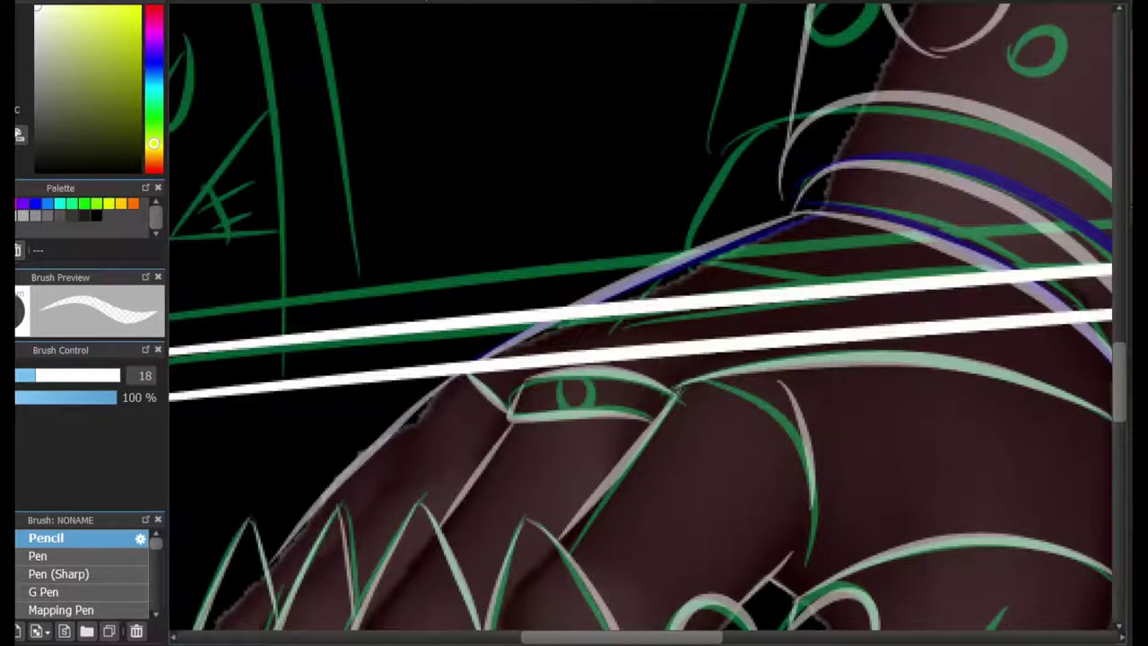
{"action": "scroll", "coordinate": [645, 322], "scroll_direction": "down", "scroll_amount": 3}
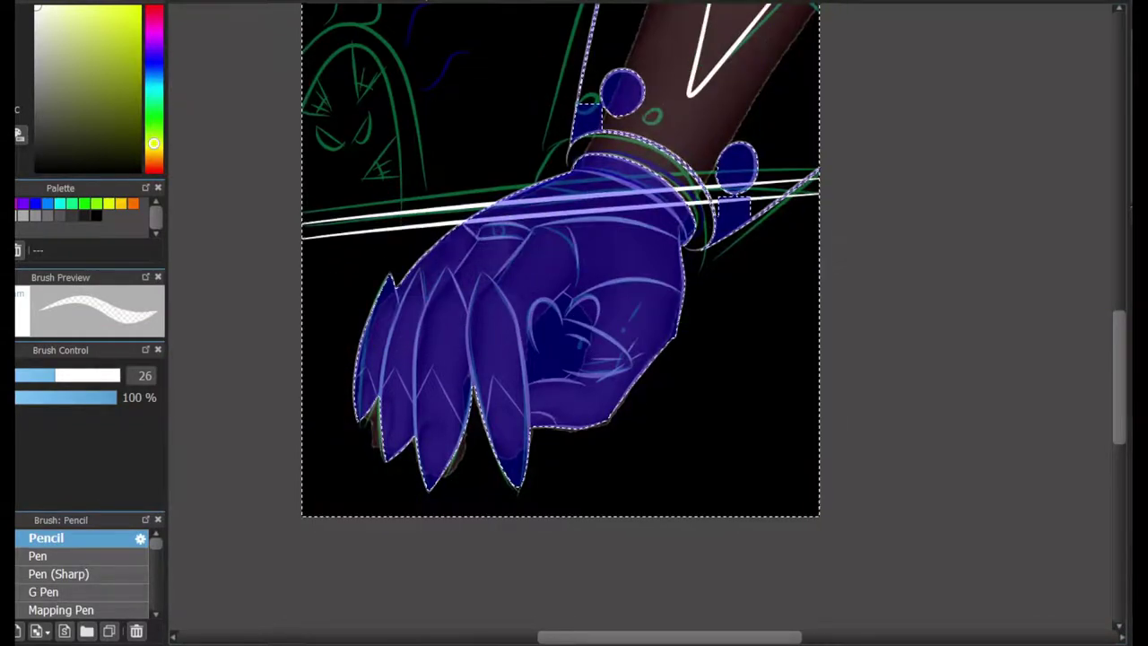
{"action": "key", "text": "ctrl+z"}
{"action": "scroll", "coordinate": [645, 323], "scroll_direction": "down", "scroll_amount": 3}
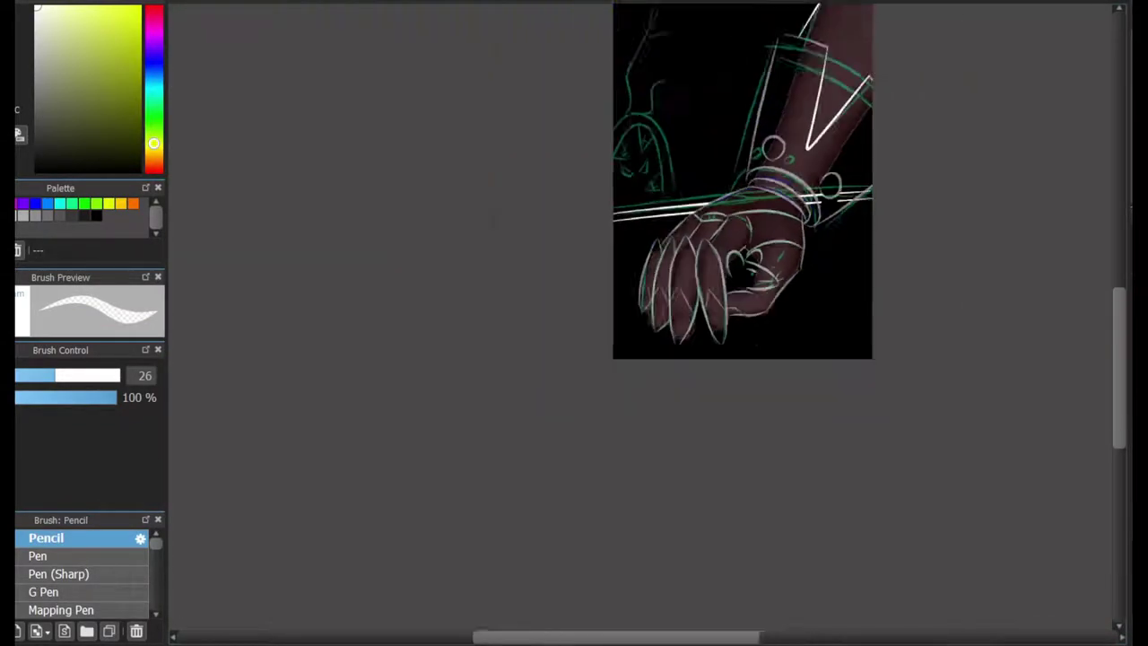
{"action": "scroll", "coordinate": [682, 269], "scroll_direction": "up", "scroll_amount": 4}
{"action": "scroll", "coordinate": [681, 296], "scroll_direction": "down", "scroll_amount": 2}
{"action": "scroll", "coordinate": [942, 283], "scroll_direction": "up", "scroll_amount": 3}
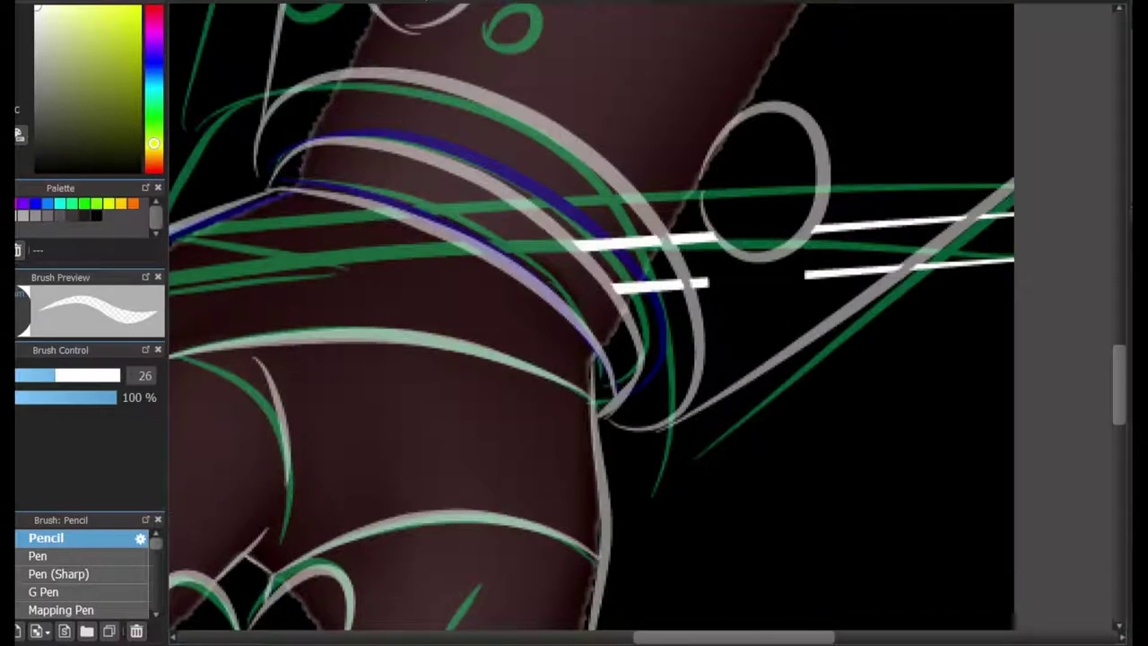
Erase the remaining pieces of the two long lines inside the cuff and sleeve with a size 35 eraser.
{"action": "key", "text": "bracketleft"}
{"action": "key", "text": "bracketleft"}
{"action": "key", "text": "bracketleft"}
{"action": "key", "text": "bracketleft"}
{"action": "key", "text": "bracketright"}
{"action": "key", "text": "bracketright"}
{"action": "key", "text": "bracketright"}
{"action": "key", "text": "bracketright"}
{"action": "mouse_move", "coordinate": [565, 243]}
{"action": "left_mouse_down"}
{"action": "mouse_move", "coordinate": [550, 243]}
{"action": "mouse_move", "coordinate": [909, 199]}
{"action": "mouse_move", "coordinate": [943, 210]}
{"action": "mouse_move", "coordinate": [885, 262]}
{"action": "mouse_move", "coordinate": [663, 285]}
{"action": "left_mouse_up"}
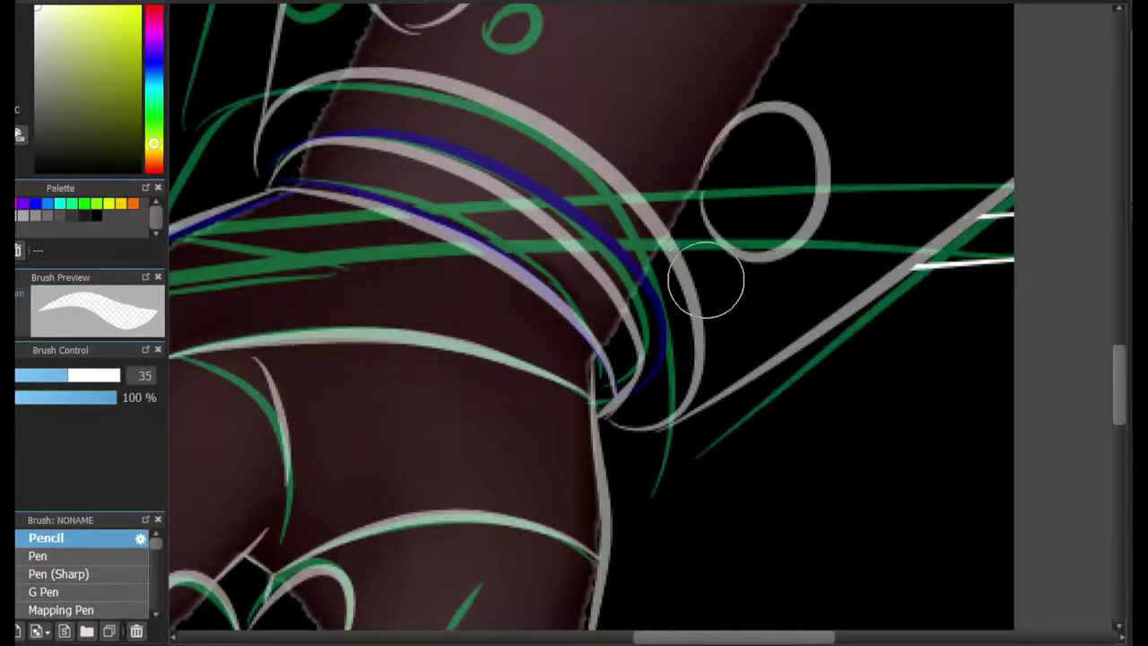
{"action": "scroll", "coordinate": [681, 269], "scroll_direction": "down", "scroll_amount": 4}
{"action": "scroll", "coordinate": [1082, 482], "scroll_direction": "up", "scroll_amount": 2}
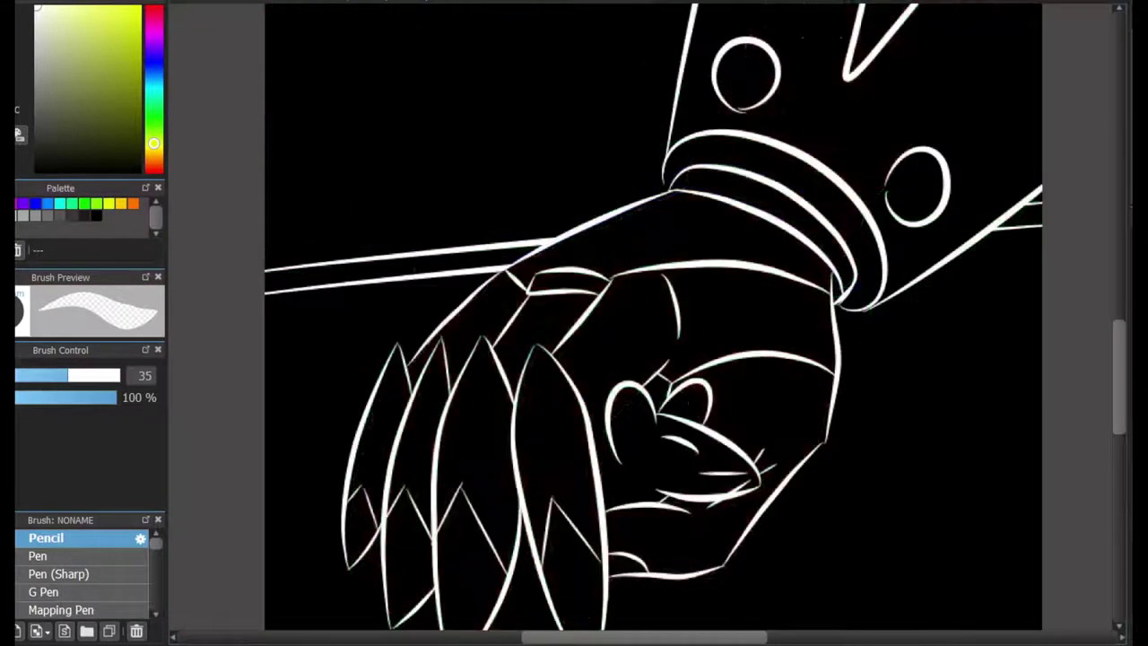
Trace the two nested arches above the long horizontal lines in white with the size 17 Pen (Sharp) brush.
{"action": "scroll", "coordinate": [902, 435], "scroll_direction": "down", "scroll_amount": 3}
{"action": "scroll", "coordinate": [810, 485], "scroll_direction": "up", "scroll_amount": 3}
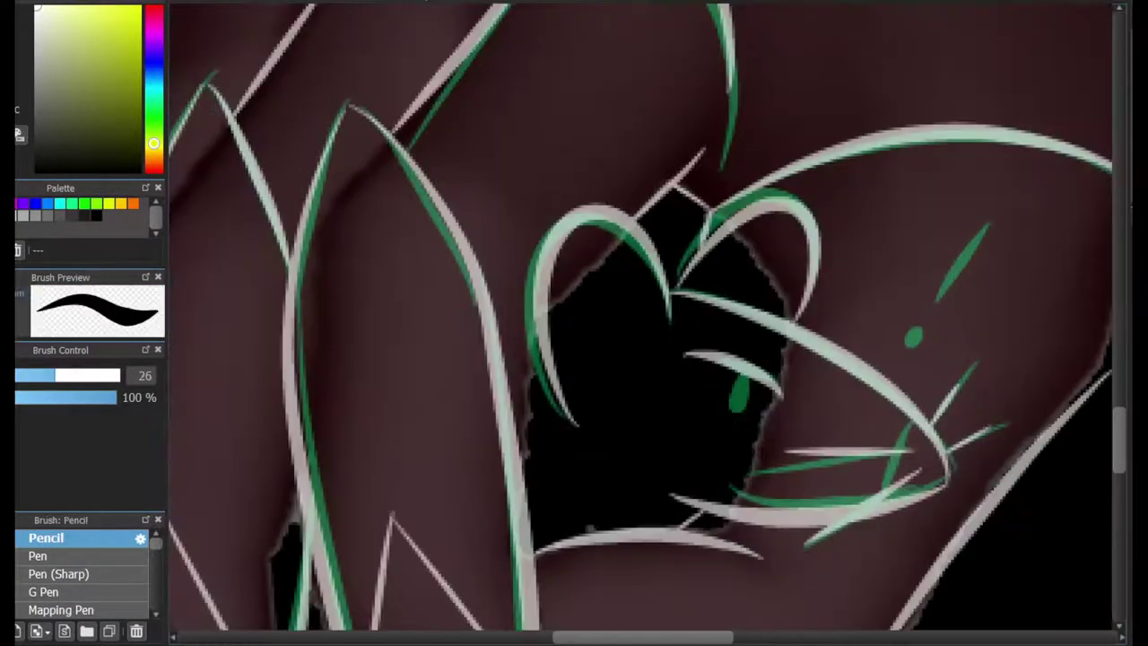
{"action": "left_click", "coordinate": [62, 572]}
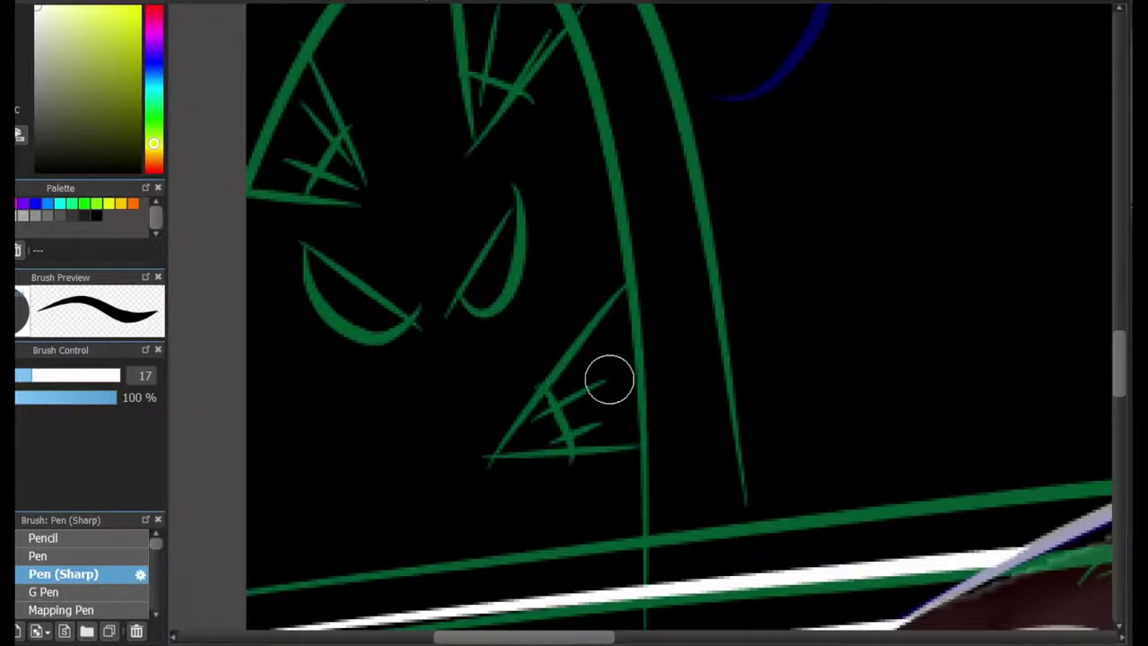
{"action": "scroll", "coordinate": [608, 380], "scroll_direction": "down", "scroll_amount": 1}
{"action": "left_click_drag", "start_coordinate": [346, 179], "coordinate": [564, 153]}
{"action": "key", "text": "ctrl+z"}
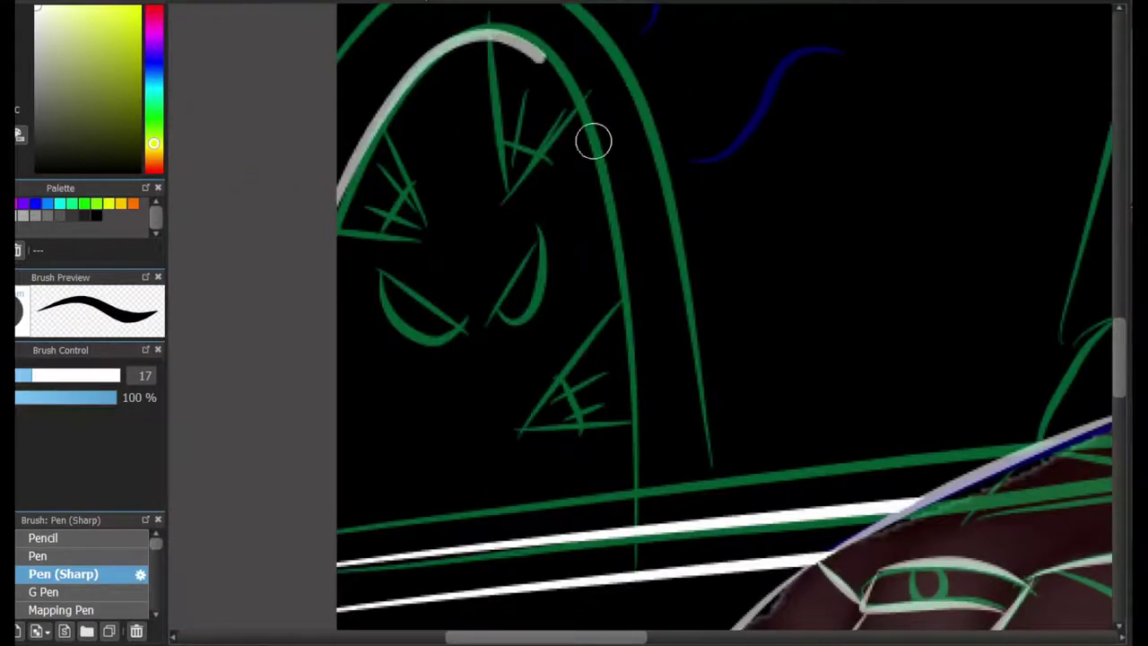
{"action": "left_click_drag", "start_coordinate": [466, 41], "coordinate": [627, 499]}
{"action": "scroll", "coordinate": [528, 202], "scroll_direction": "down", "scroll_amount": 1}
{"action": "mouse_move", "coordinate": [404, 104]}
{"action": "left_mouse_down"}
{"action": "mouse_move", "coordinate": [498, 51]}
{"action": "mouse_move", "coordinate": [658, 359]}
{"action": "left_mouse_up"}
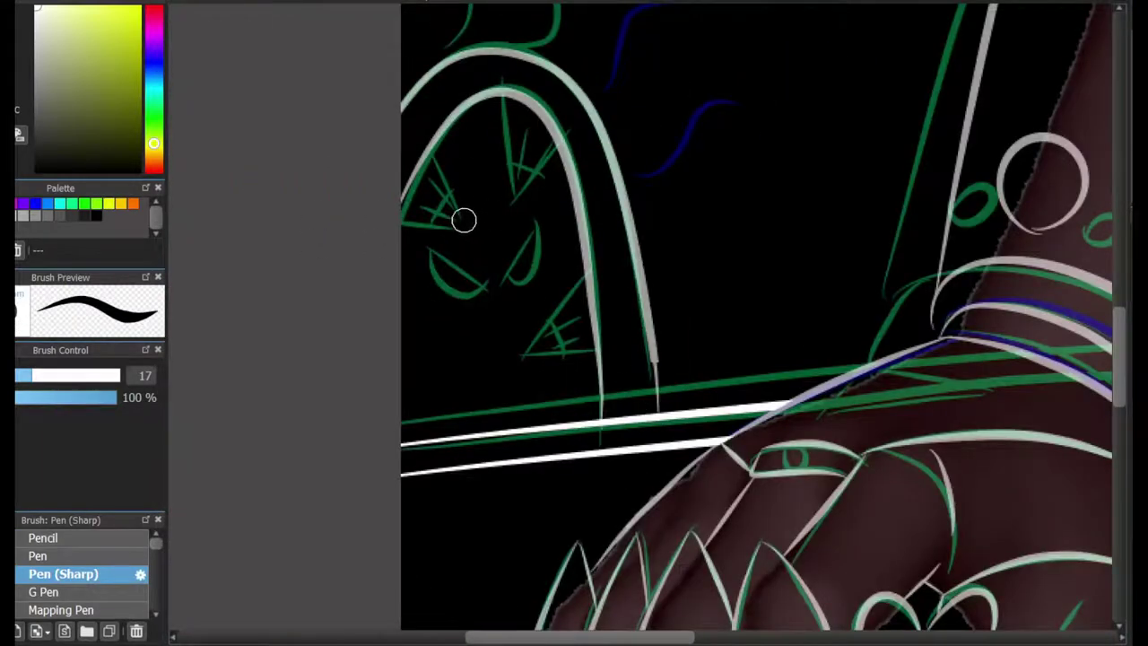
Trace the spike on the inner arch's lower right side in white and add short hatch strokes inside it.
{"action": "scroll", "coordinate": [464, 220], "scroll_direction": "up", "scroll_amount": 2}
{"action": "mouse_move", "coordinate": [744, 549]}
{"action": "left_mouse_down"}
{"action": "mouse_move", "coordinate": [594, 546]}
{"action": "mouse_move", "coordinate": [735, 535]}
{"action": "left_mouse_up"}
{"action": "key", "text": "ctrl+z"}
{"action": "left_click_drag", "start_coordinate": [574, 563], "coordinate": [708, 426]}
{"action": "left_click_drag", "start_coordinate": [637, 511], "coordinate": [690, 489]}
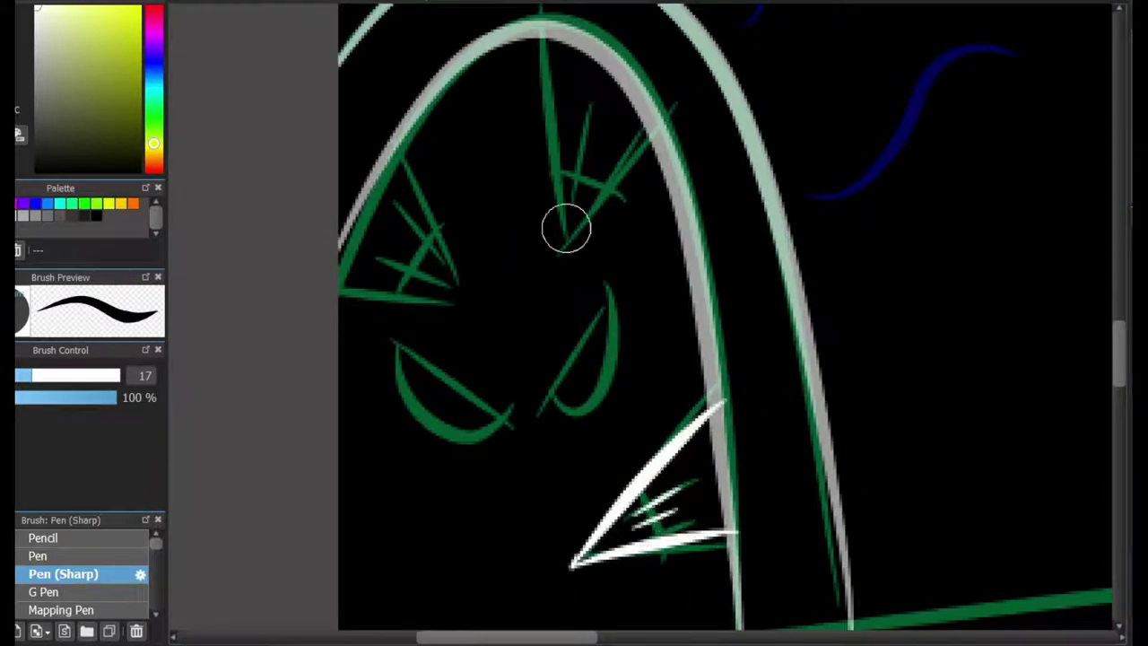
Trace the spikes at the inner arch's crown and left side in white, with short hatch strokes inside each.
{"action": "mouse_move", "coordinate": [540, 34]}
{"action": "left_mouse_down"}
{"action": "mouse_move", "coordinate": [560, 226]}
{"action": "mouse_move", "coordinate": [593, 175]}
{"action": "left_mouse_up"}
{"action": "left_click_drag", "start_coordinate": [631, 87], "coordinate": [563, 226]}
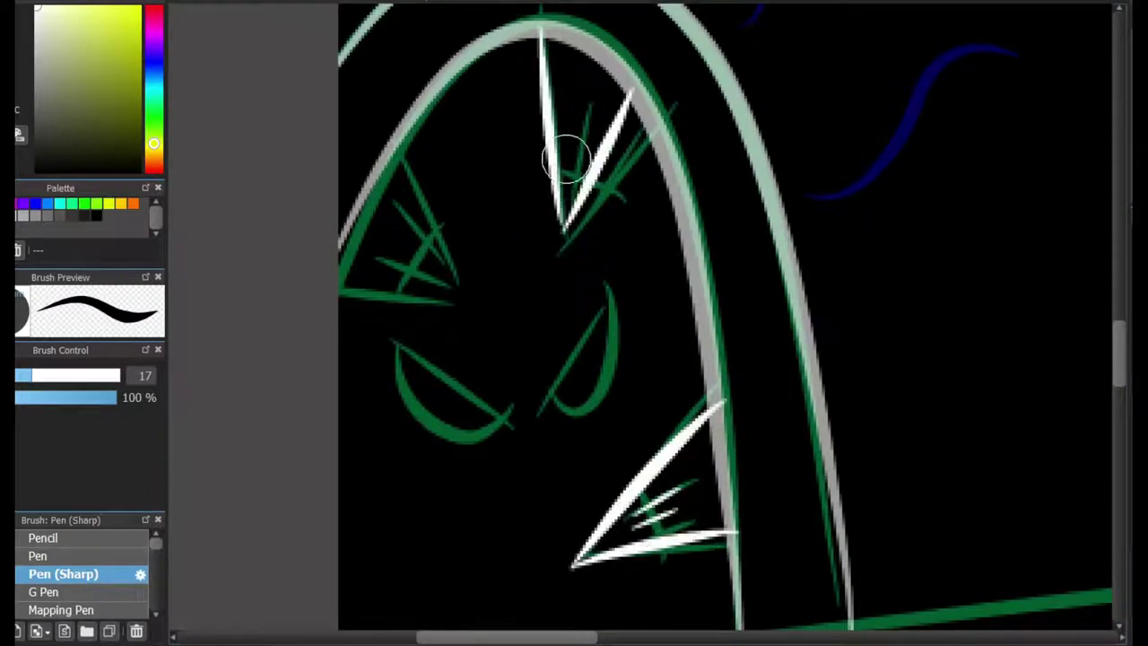
{"action": "left_click_drag", "start_coordinate": [567, 94], "coordinate": [566, 135]}
{"action": "left_click_drag", "start_coordinate": [587, 101], "coordinate": [578, 150]}
{"action": "left_click_drag", "start_coordinate": [391, 146], "coordinate": [448, 289]}
{"action": "left_click_drag", "start_coordinate": [327, 286], "coordinate": [679, 285]}
Draw a short white twig on the outer arch's crown and a forked white branch growing from its right side.
{"action": "scroll", "coordinate": [740, 338], "scroll_direction": "up", "scroll_amount": 5}
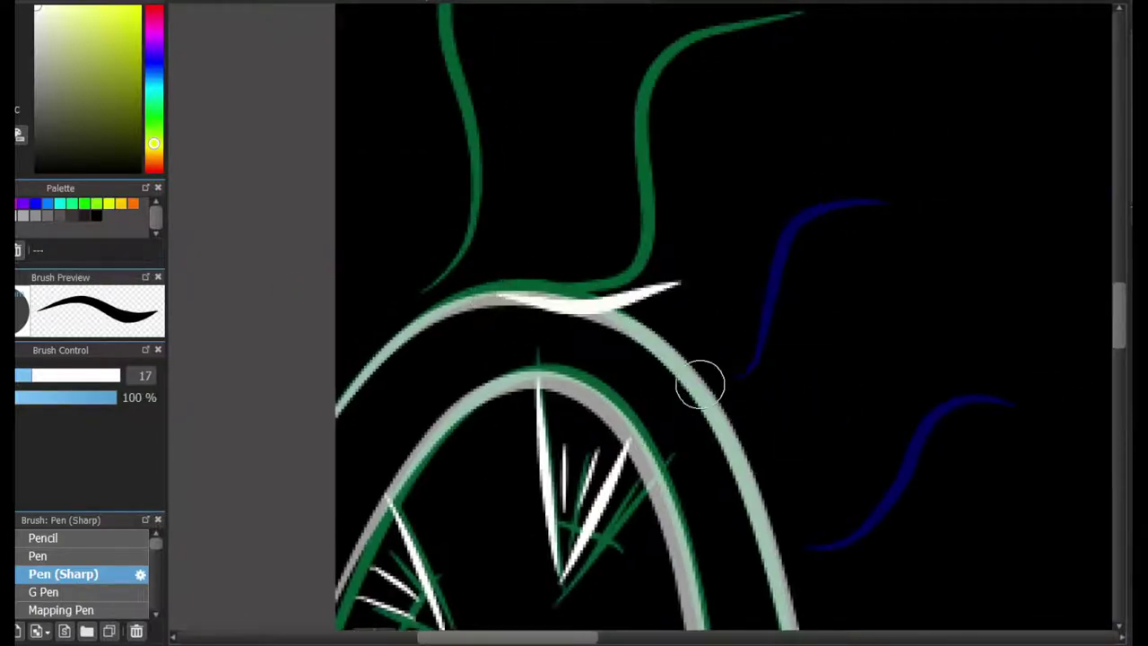
{"action": "mouse_move", "coordinate": [699, 384]}
{"action": "left_mouse_down"}
{"action": "mouse_move", "coordinate": [925, 486]}
{"action": "mouse_move", "coordinate": [880, 460]}
{"action": "mouse_move", "coordinate": [965, 438]}
{"action": "left_mouse_up"}
{"action": "left_click_drag", "start_coordinate": [904, 468], "coordinate": [995, 388]}
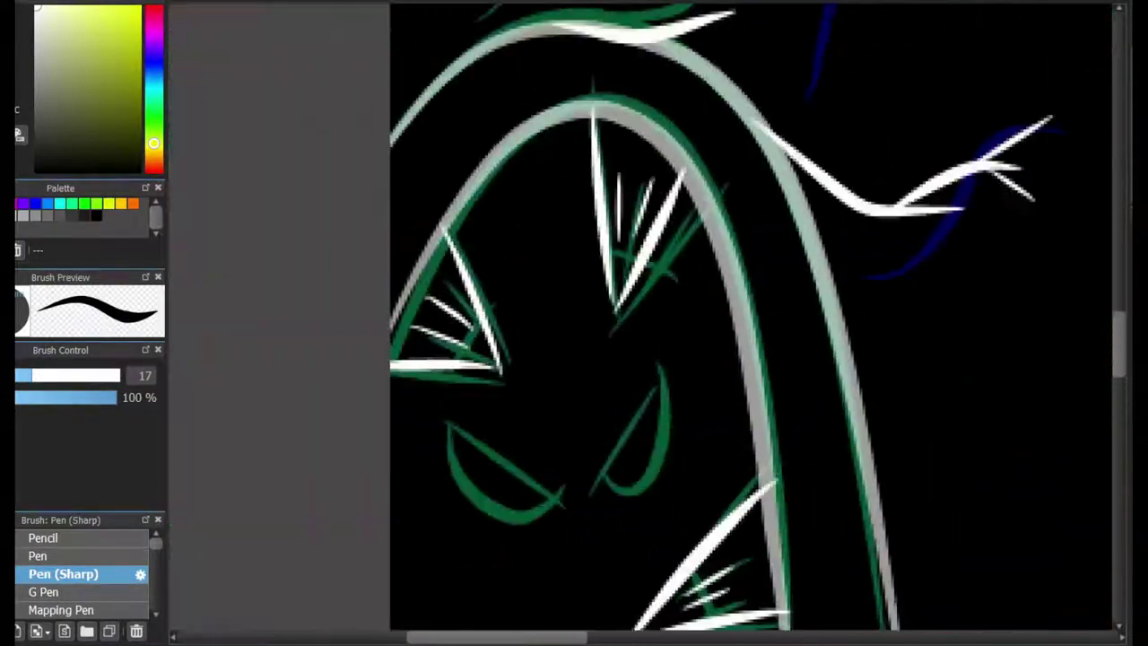
Draw a white branch with small twigs rising from the outer arch's upper left side.
{"action": "scroll", "coordinate": [630, 507], "scroll_direction": "down", "scroll_amount": 5}
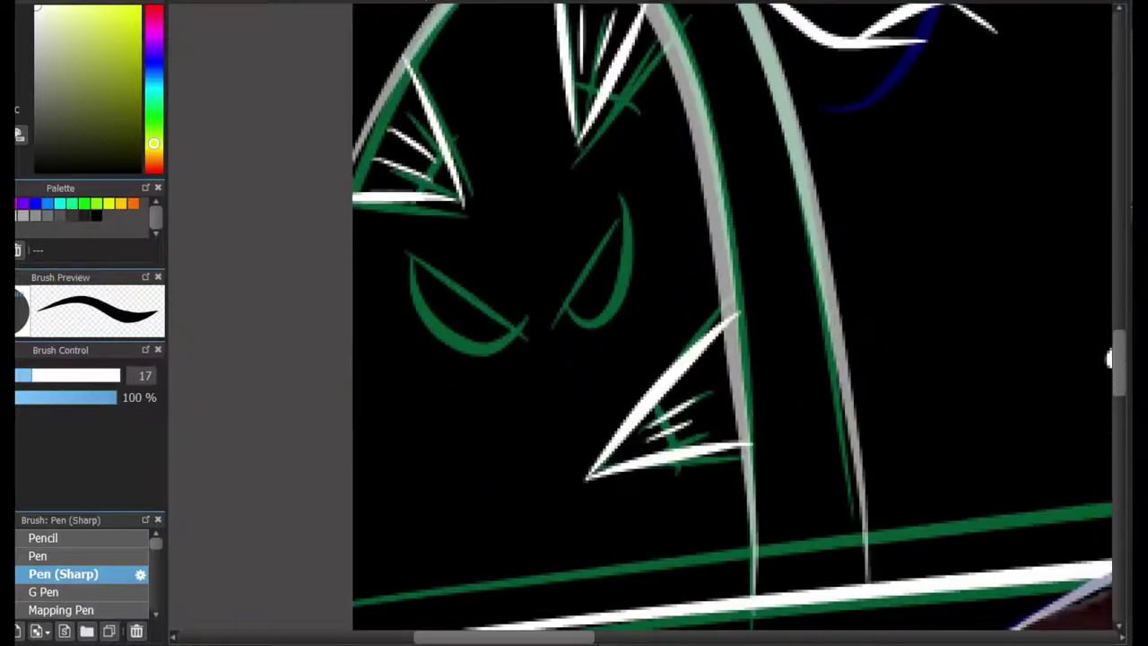
{"action": "scroll", "coordinate": [830, 209], "scroll_direction": "up", "scroll_amount": 10}
{"action": "left_click_drag", "start_coordinate": [422, 377], "coordinate": [668, 117]}
{"action": "mouse_move", "coordinate": [538, 206]}
{"action": "left_mouse_down"}
{"action": "mouse_move", "coordinate": [609, 157]}
{"action": "mouse_move", "coordinate": [532, 89]}
{"action": "left_mouse_up"}
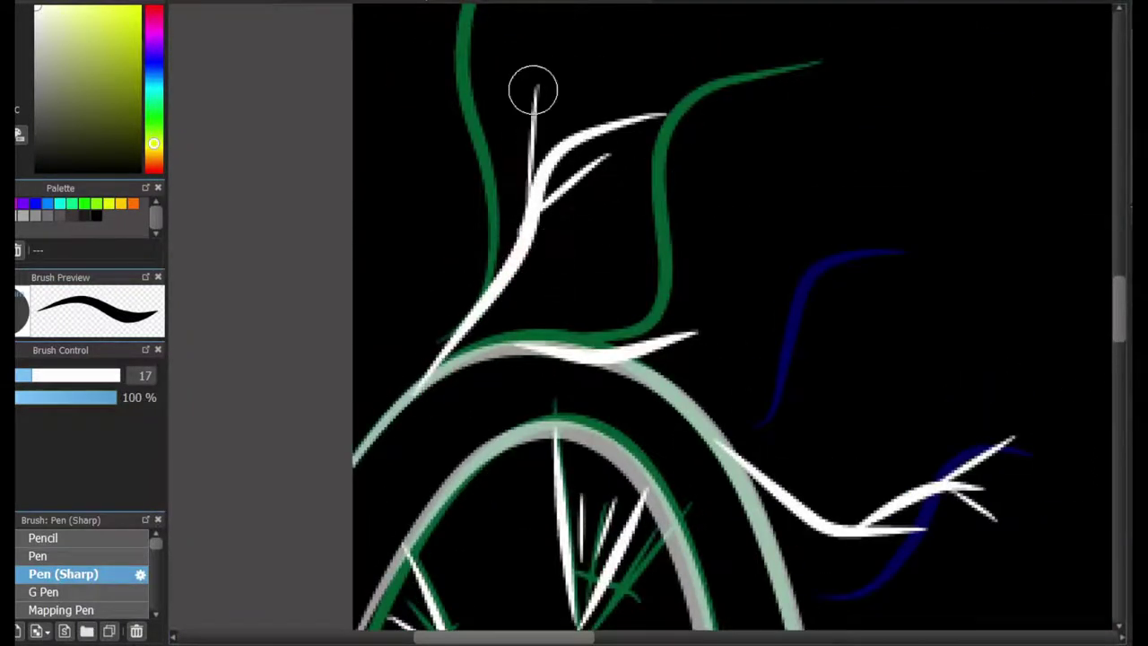
{"action": "key", "text": "ctrl+z"}
{"action": "scroll", "coordinate": [556, 288], "scroll_direction": "down", "scroll_amount": 6}
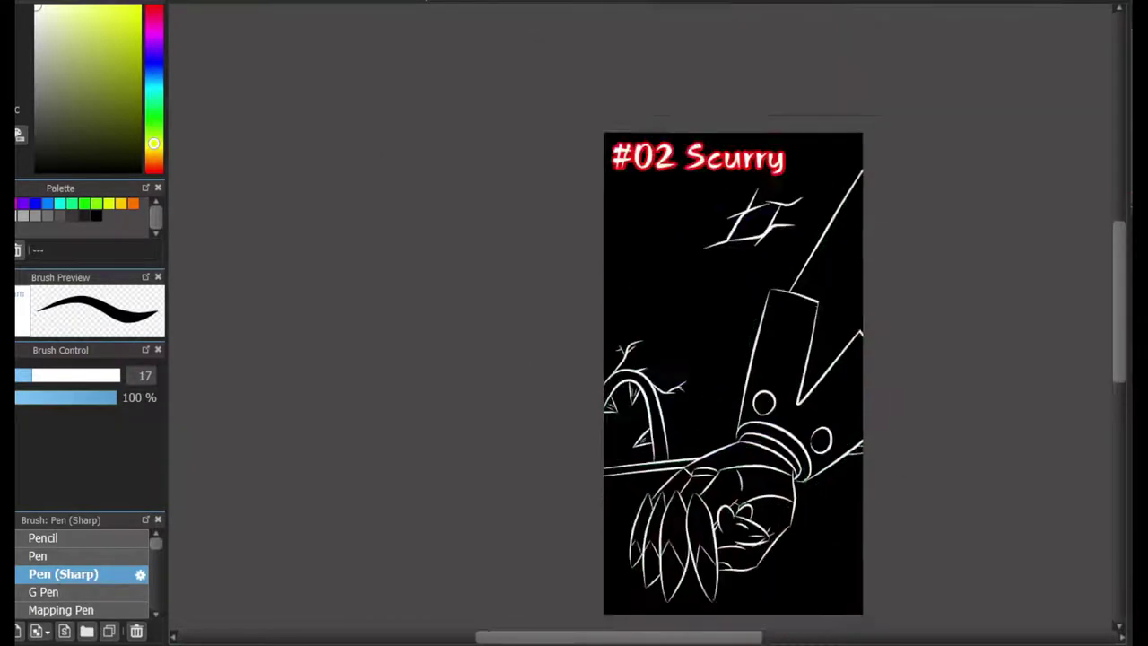
Switch to red and draw the mouse's eye, the short curve on its snout and the exclamation mark above it.
{"action": "scroll", "coordinate": [804, 519], "scroll_direction": "up", "scroll_amount": 5}
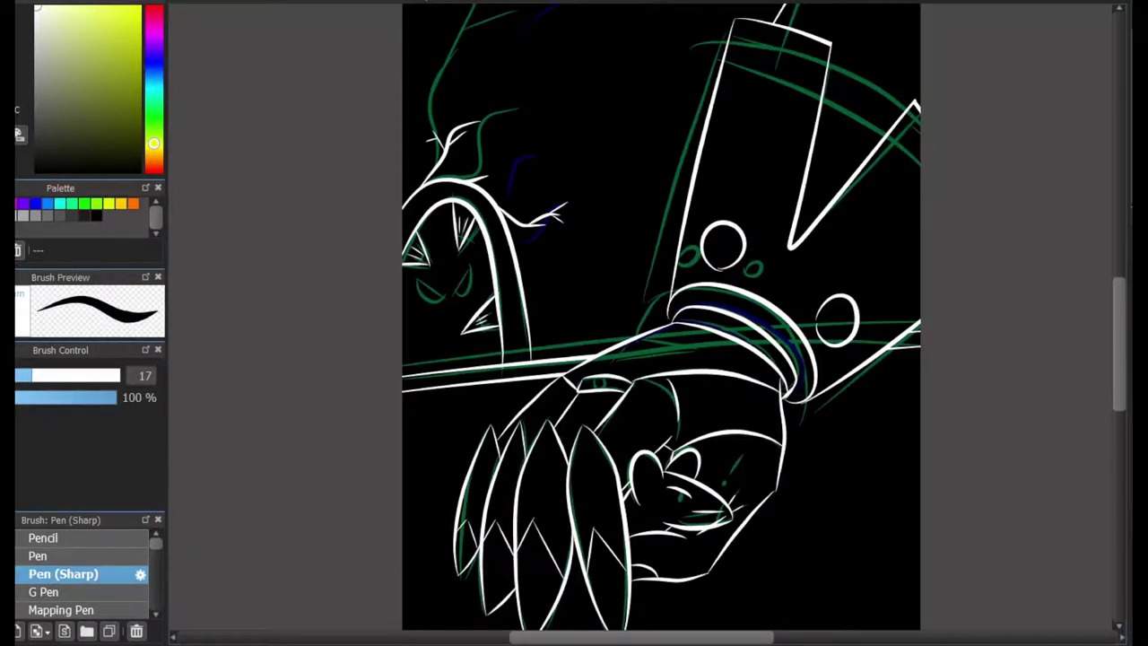
{"action": "scroll", "coordinate": [672, 507], "scroll_direction": "up", "scroll_amount": 5}
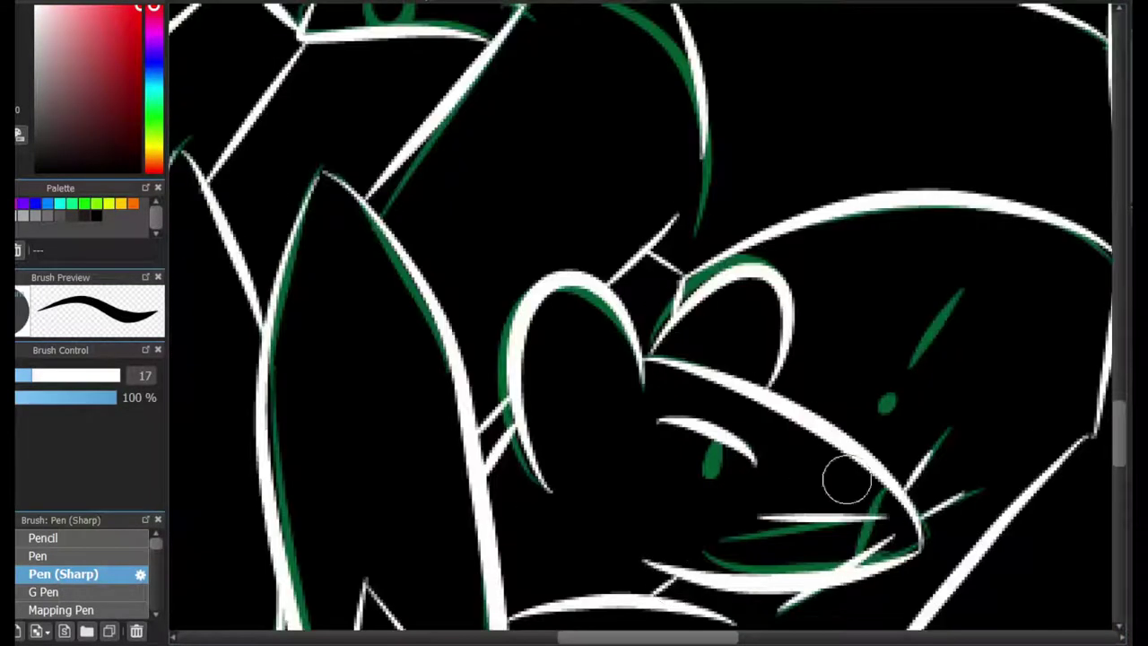
{"action": "left_click_drag", "start_coordinate": [946, 311], "coordinate": [894, 393]}
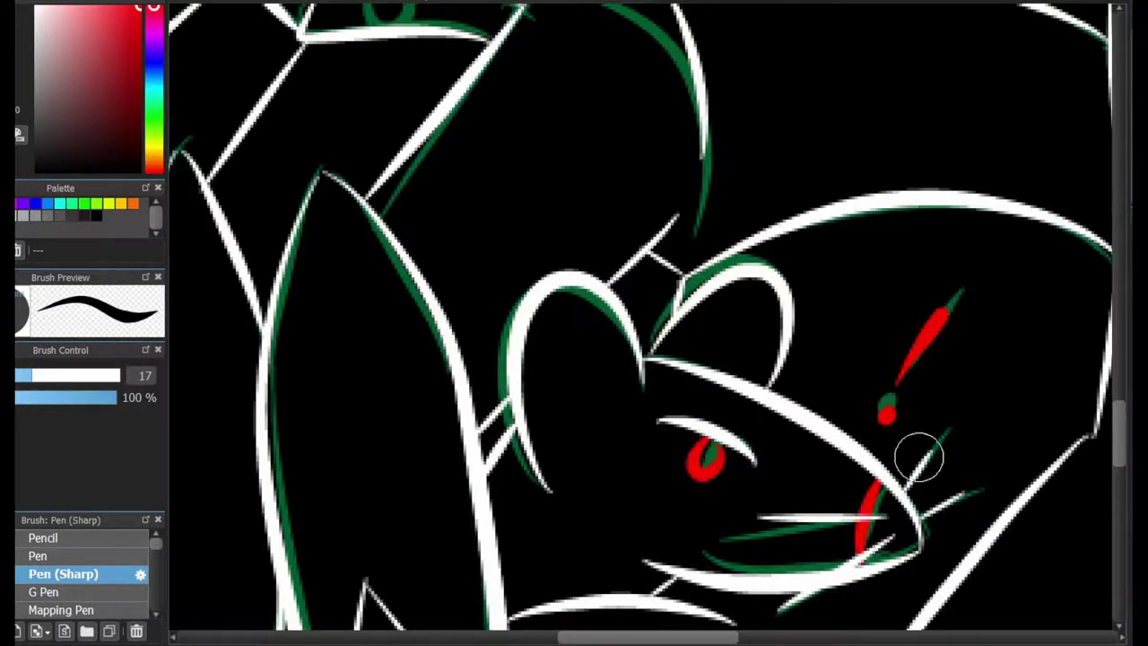
Draw two slanted angry eyes in red under the arch and a short red curve inside each spike.
{"action": "scroll", "coordinate": [914, 456], "scroll_direction": "left", "scroll_amount": 5}
{"action": "scroll", "coordinate": [517, 466], "scroll_direction": "up", "scroll_amount": 2}
{"action": "mouse_move", "coordinate": [526, 459]}
{"action": "left_mouse_down"}
{"action": "mouse_move", "coordinate": [552, 432]}
{"action": "mouse_move", "coordinate": [544, 453]}
{"action": "mouse_move", "coordinate": [456, 469]}
{"action": "left_mouse_up"}
{"action": "key", "text": "ctrl+z"}
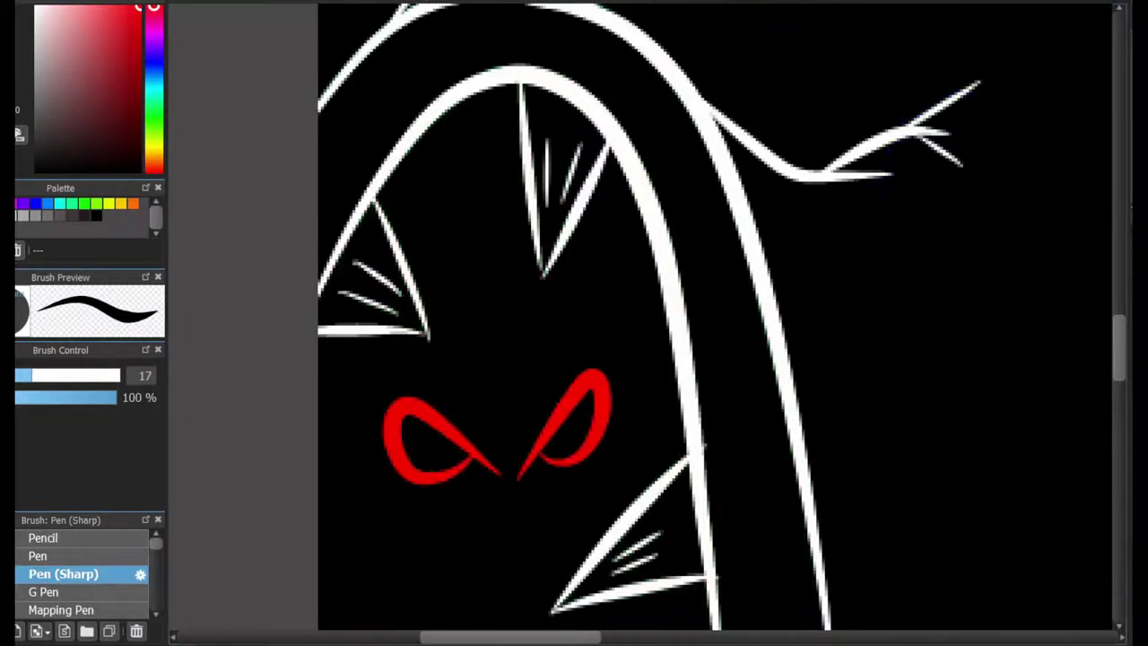
{"action": "scroll", "coordinate": [717, 323], "scroll_direction": "down", "scroll_amount": 4}
{"action": "scroll", "coordinate": [717, 322], "scroll_direction": "left", "scroll_amount": 1}
{"action": "scroll", "coordinate": [697, 273], "scroll_direction": "up", "scroll_amount": 4}
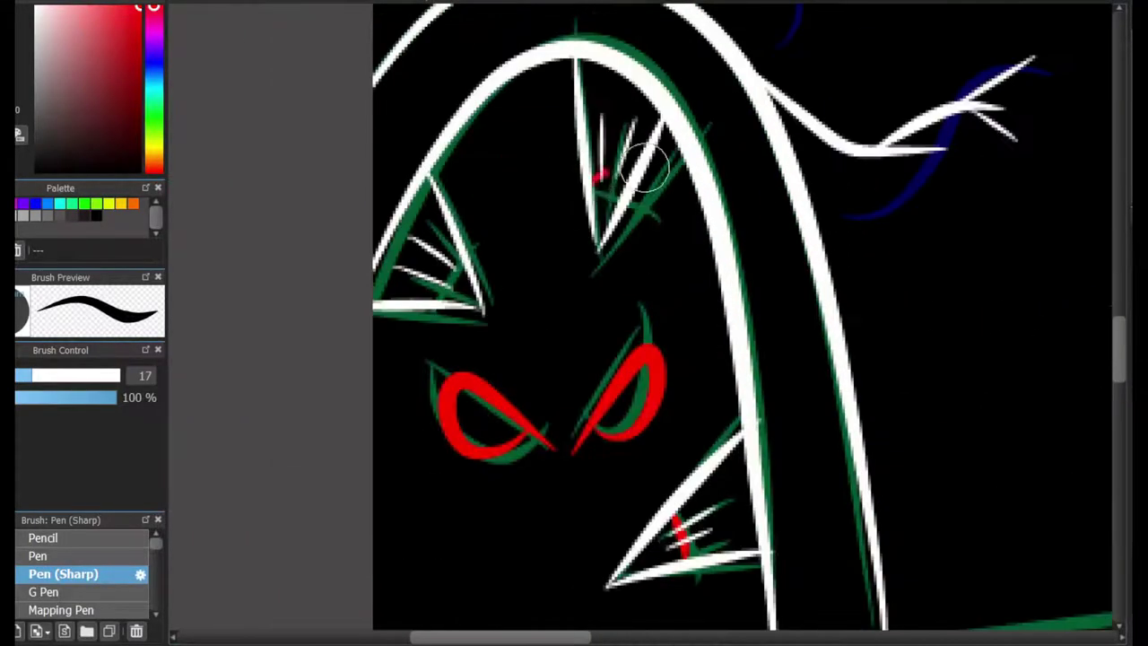
Draw a red eye inside the white thorny frame near the canvas top and a red circle on the finger's band.
{"action": "scroll", "coordinate": [1098, 188], "scroll_direction": "up", "scroll_amount": 5}
{"action": "scroll", "coordinate": [1098, 188], "scroll_direction": "right", "scroll_amount": 3}
{"action": "mouse_move", "coordinate": [515, 429]}
{"action": "left_mouse_down"}
{"action": "mouse_move", "coordinate": [628, 332]}
{"action": "mouse_move", "coordinate": [600, 430]}
{"action": "mouse_move", "coordinate": [607, 405]}
{"action": "left_mouse_up"}
{"action": "scroll", "coordinate": [630, 388], "scroll_direction": "left", "scroll_amount": 3}
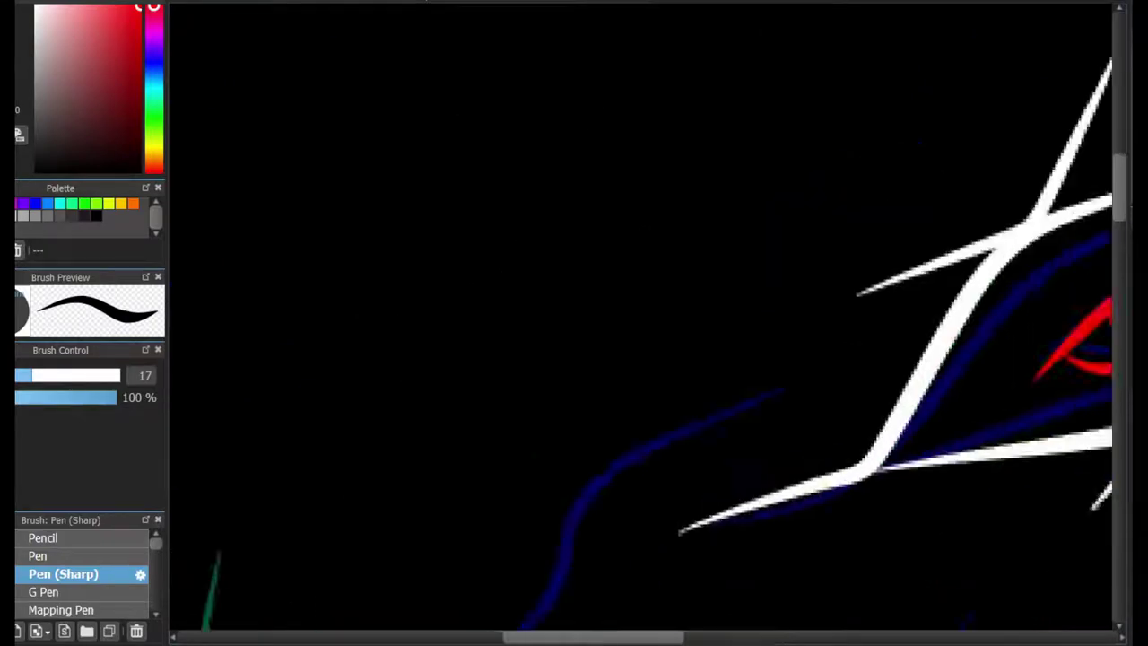
{"action": "scroll", "coordinate": [630, 389], "scroll_direction": "down", "scroll_amount": 6}
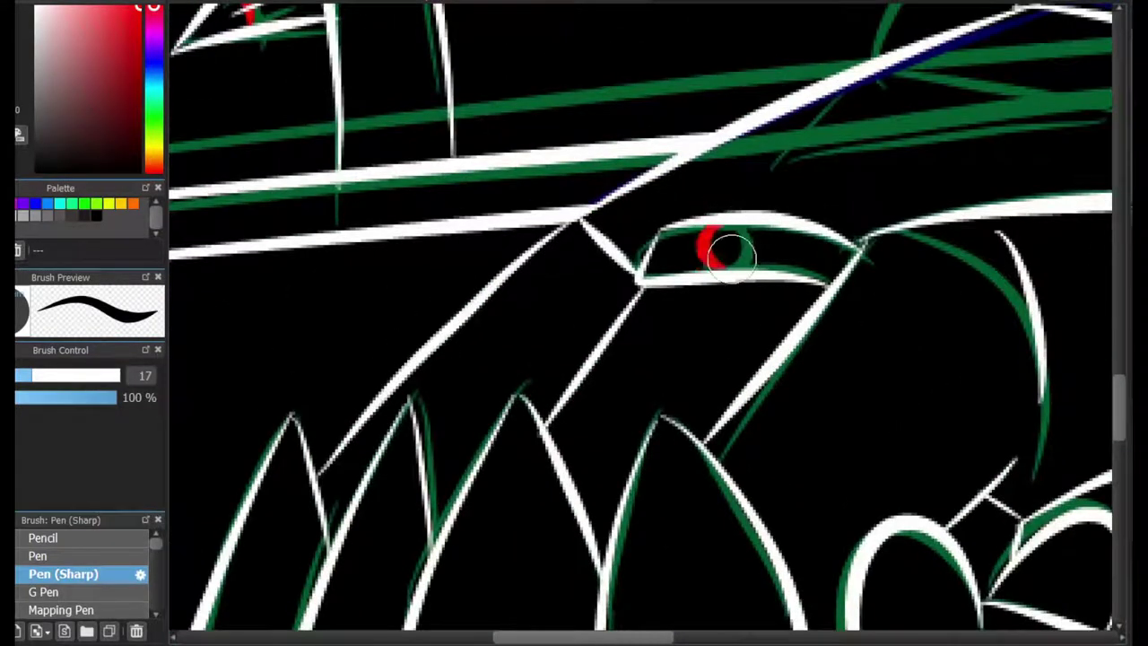
Try red wavy lines across the pointed fingertips, and undo them.
{"action": "scroll", "coordinate": [604, 404], "scroll_direction": "down", "scroll_amount": 5}
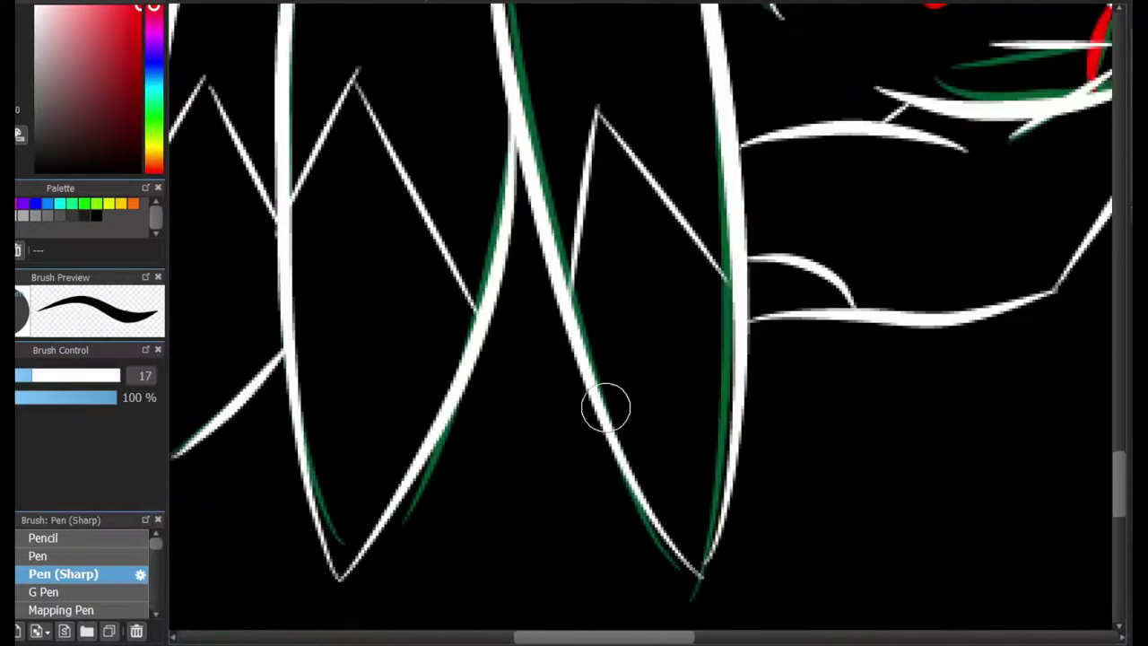
{"action": "left_click_drag", "start_coordinate": [605, 397], "coordinate": [717, 376]}
{"action": "key", "text": "ctrl+z"}
{"action": "left_click_drag", "start_coordinate": [612, 423], "coordinate": [664, 361]}
{"action": "key", "text": "ctrl+z"}
{"action": "mouse_move", "coordinate": [601, 399]}
{"action": "left_mouse_down"}
{"action": "mouse_move", "coordinate": [660, 350]}
{"action": "mouse_move", "coordinate": [731, 377]}
{"action": "left_mouse_up"}
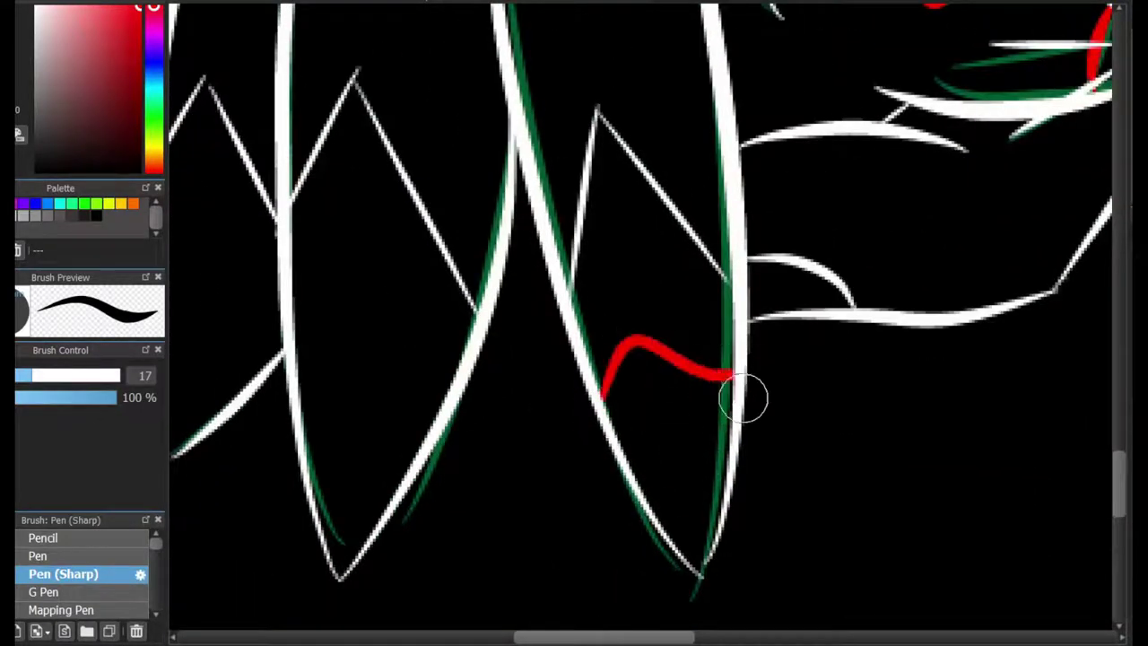
{"action": "scroll", "coordinate": [749, 553], "scroll_direction": "left", "scroll_amount": 3}
{"action": "left_click_drag", "start_coordinate": [493, 390], "coordinate": [630, 411]}
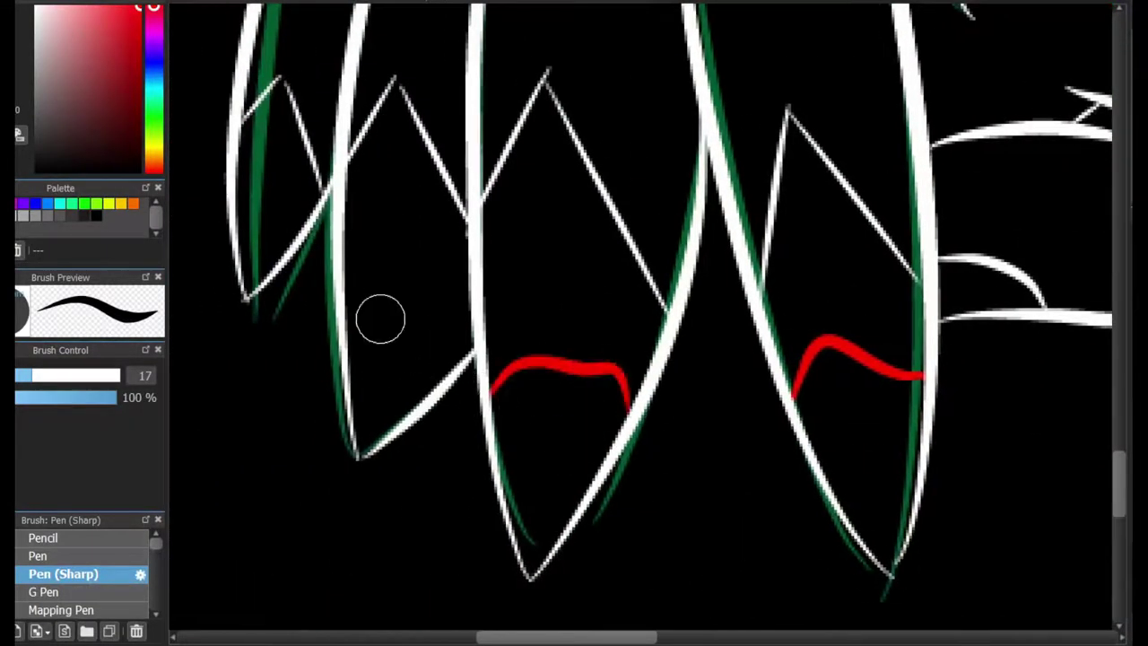
{"action": "left_click_drag", "start_coordinate": [348, 296], "coordinate": [430, 383]}
{"action": "key", "text": "ctrl+z"}
{"action": "key", "text": "ctrl+z"}
{"action": "key", "text": "ctrl+z"}
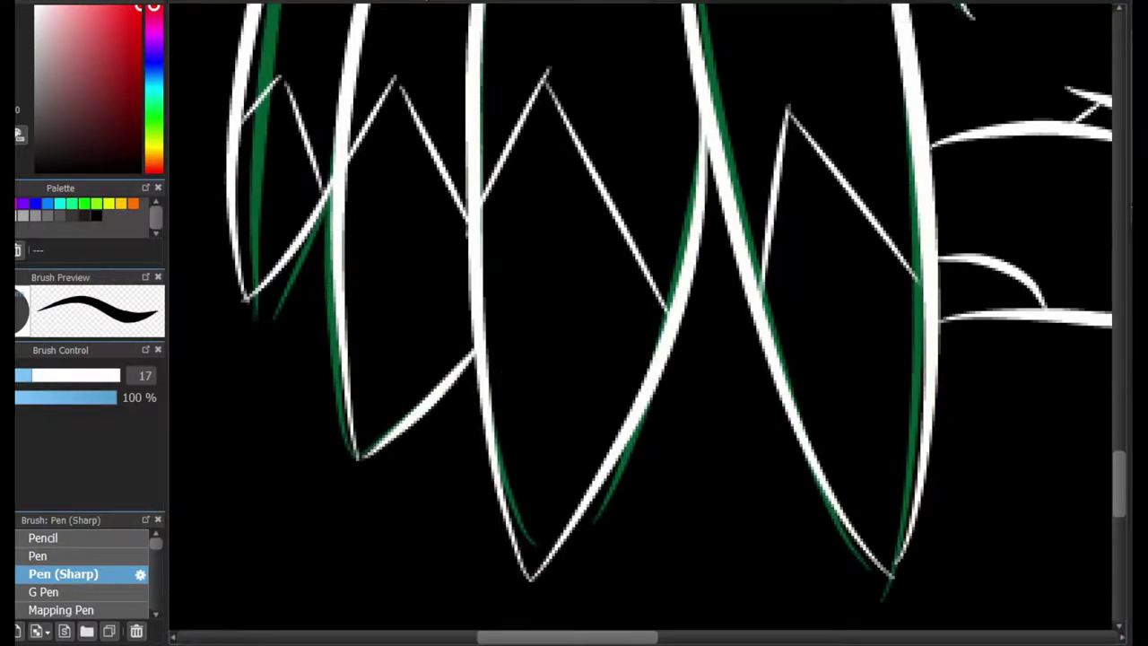
Add small red dots below the mouse's left ear.
{"action": "scroll", "coordinate": [484, 323], "scroll_direction": "up", "scroll_amount": 10}
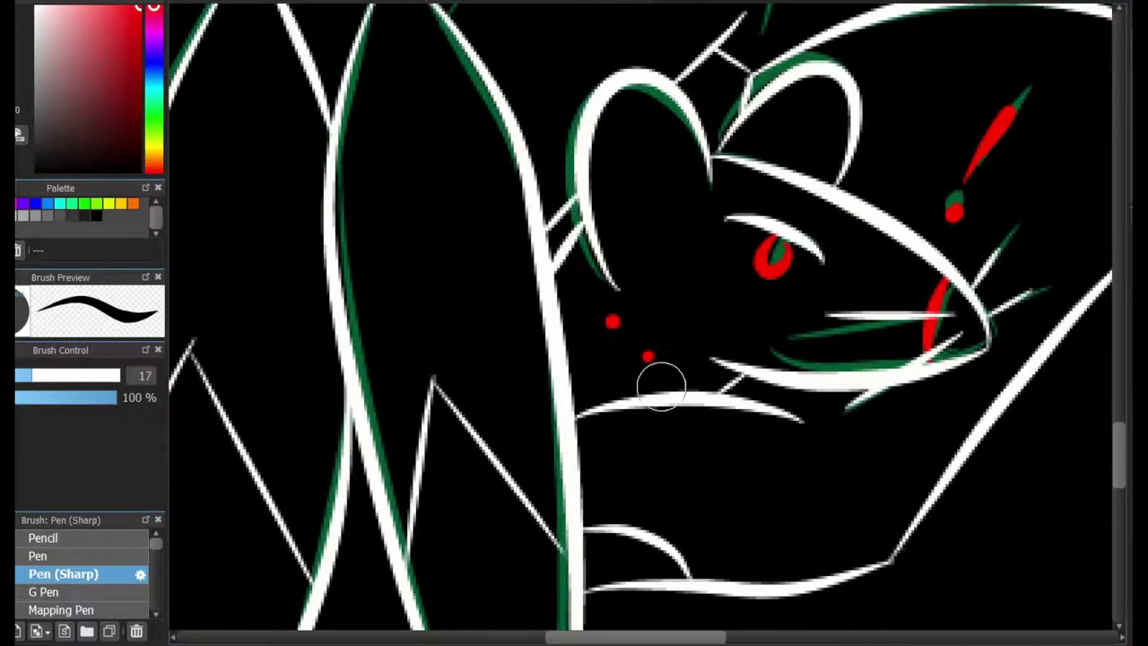
{"action": "scroll", "coordinate": [1087, 318], "scroll_direction": "up", "scroll_amount": 5}
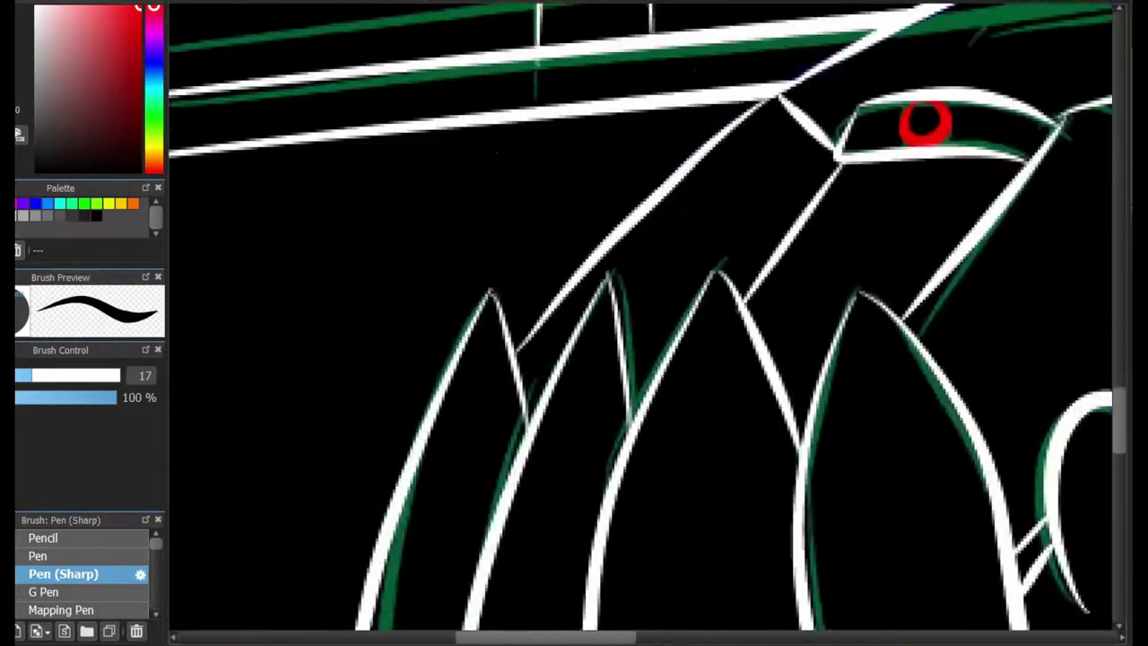
Try a red wavy line across the upper part of the sleeve.
{"action": "scroll", "coordinate": [635, 352], "scroll_direction": "up", "scroll_amount": 3}
{"action": "scroll", "coordinate": [636, 352], "scroll_direction": "left", "scroll_amount": 10}
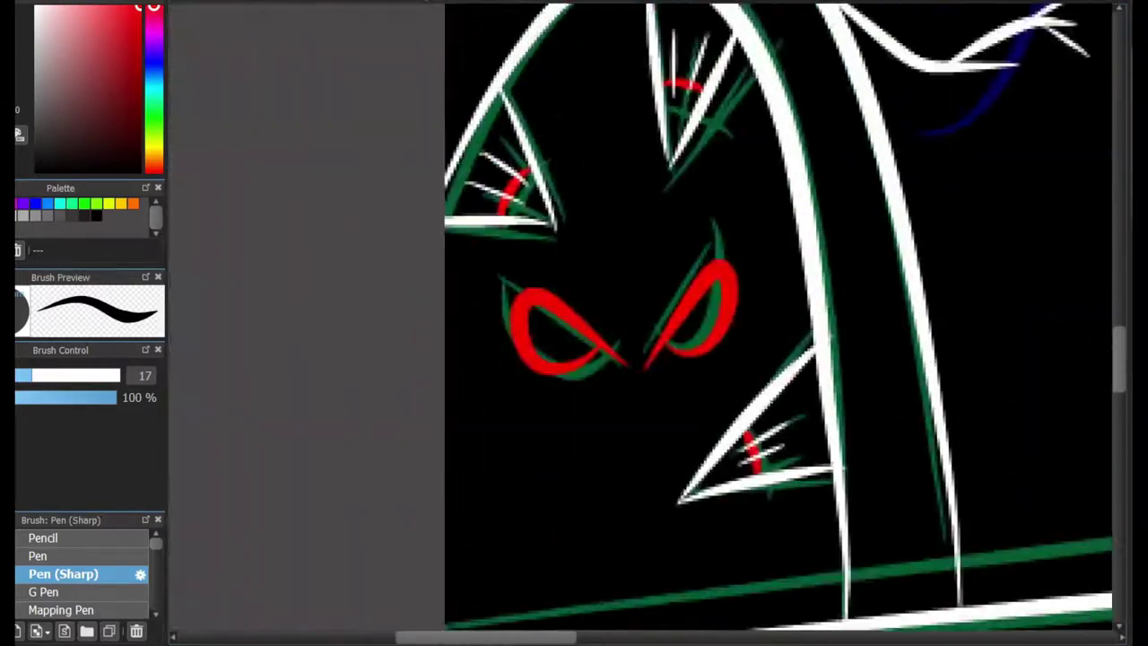
{"action": "scroll", "coordinate": [635, 352], "scroll_direction": "down", "scroll_amount": 2}
{"action": "scroll", "coordinate": [711, 426], "scroll_direction": "down", "scroll_amount": 3}
{"action": "scroll", "coordinate": [710, 426], "scroll_direction": "right", "scroll_amount": 4}
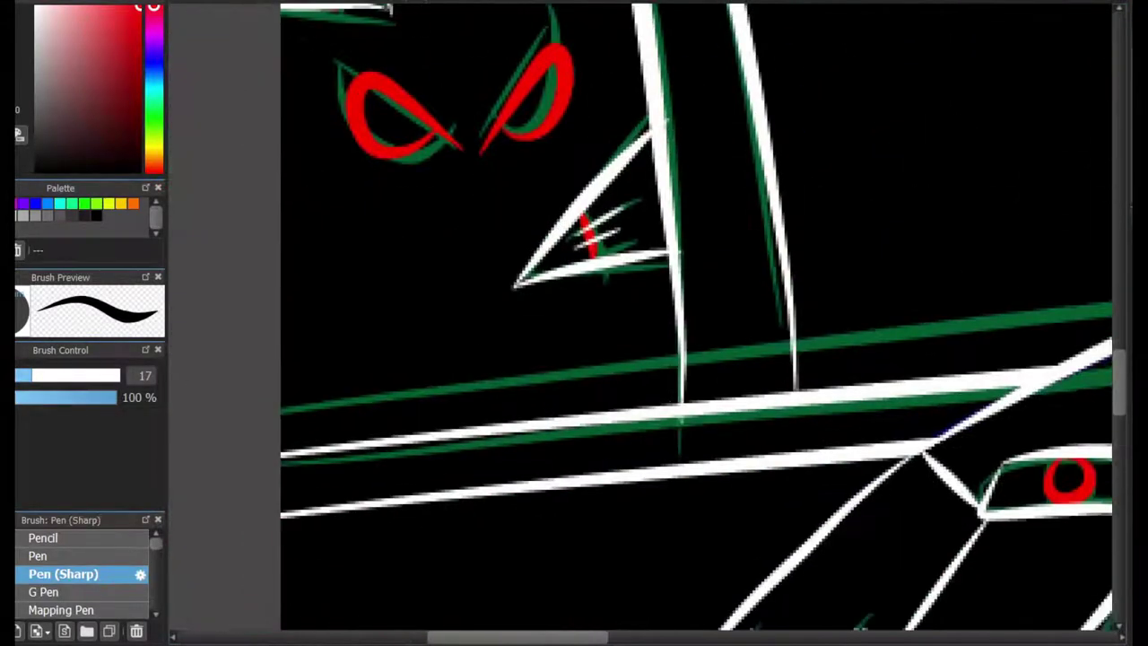
{"action": "scroll", "coordinate": [1074, 362], "scroll_direction": "down", "scroll_amount": 3}
{"action": "scroll", "coordinate": [1074, 361], "scroll_direction": "right", "scroll_amount": 5}
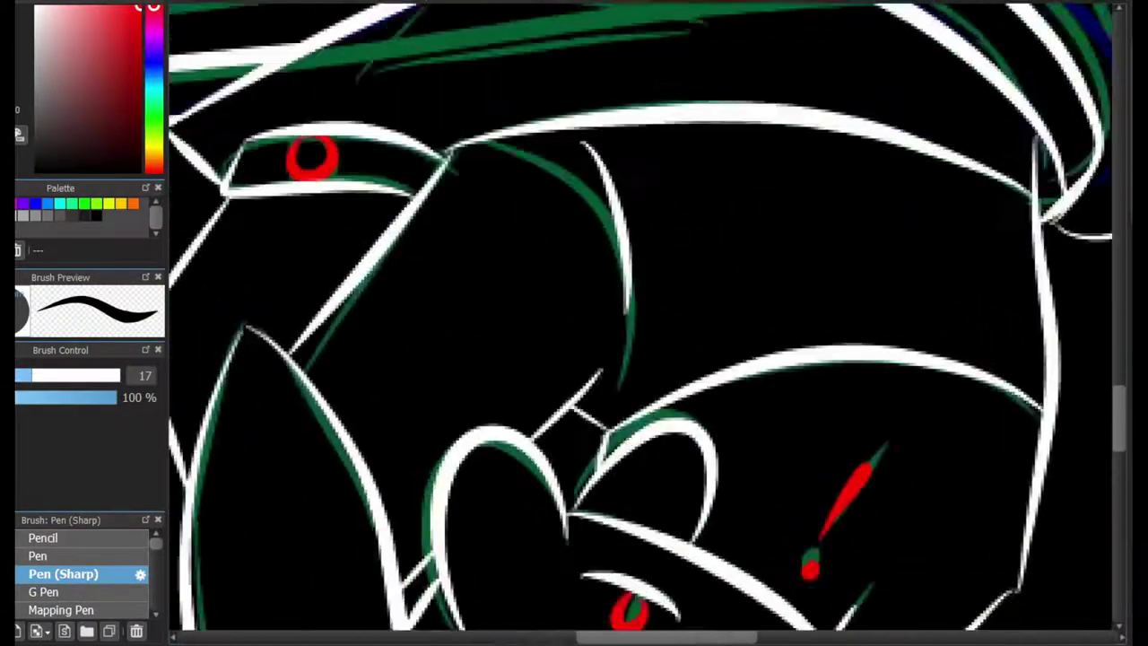
{"action": "scroll", "coordinate": [456, 344], "scroll_direction": "down", "scroll_amount": 4}
{"action": "left_click_drag", "start_coordinate": [469, 341], "coordinate": [851, 296]}
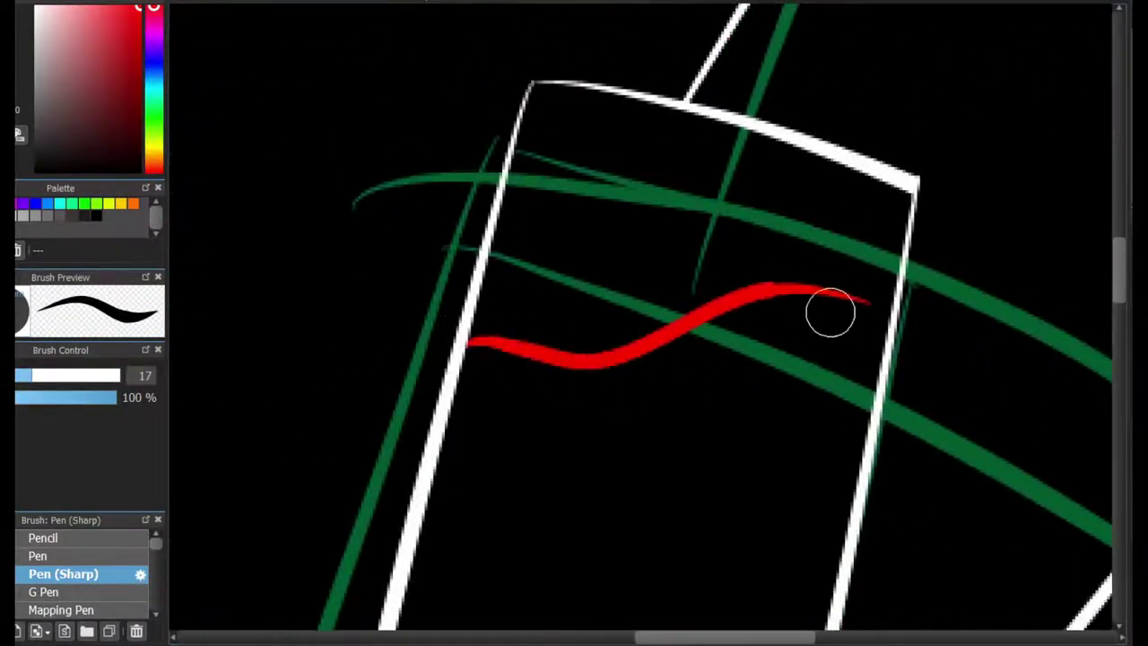
{"action": "scroll", "coordinate": [743, 405], "scroll_direction": "down", "scroll_amount": 3}
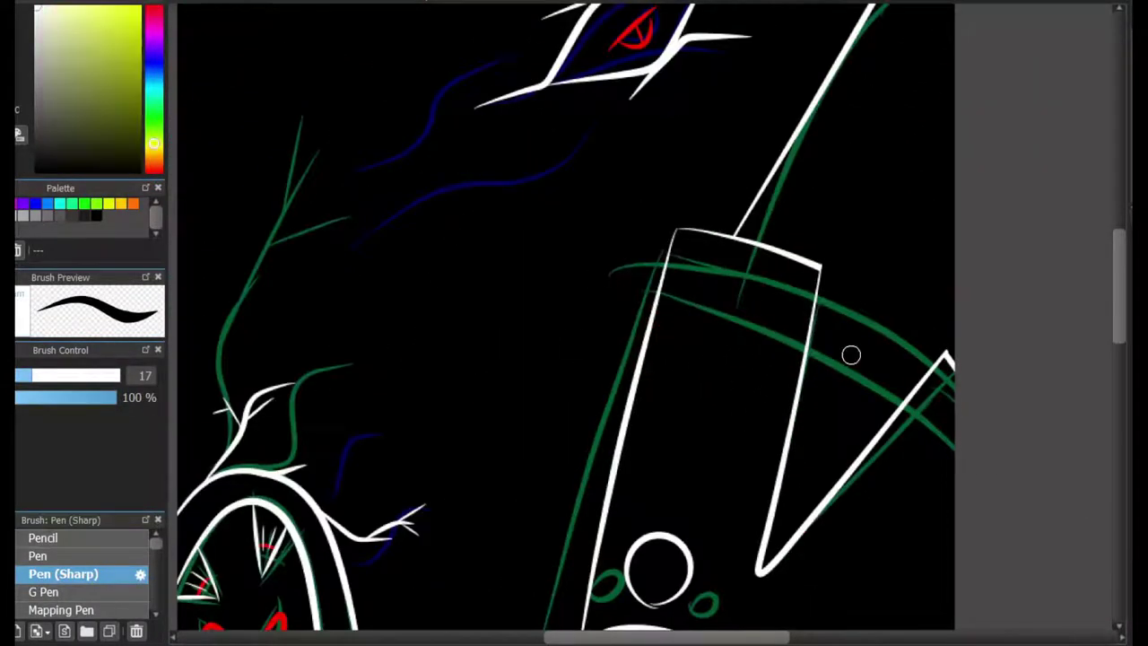
Switch back to white and draw a curved band line across the sleeve's upper end, through the V cut to the canvas edge.
{"action": "scroll", "coordinate": [865, 264], "scroll_direction": "up", "scroll_amount": 2}
{"action": "left_click_drag", "start_coordinate": [603, 243], "coordinate": [990, 475]}
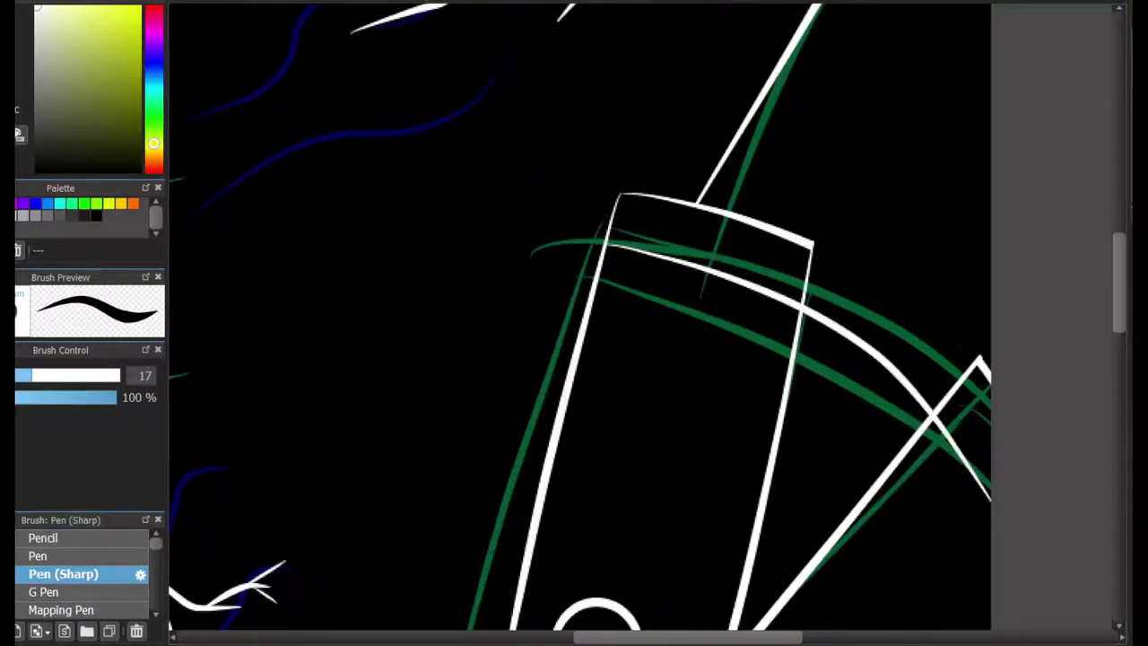
{"action": "key", "text": "ctrl+z"}
{"action": "left_click_drag", "start_coordinate": [610, 239], "coordinate": [990, 475]}
Erase the part of the band line that crosses the sleeve's V opening with a size 35 eraser.
{"action": "key", "text": "e"}
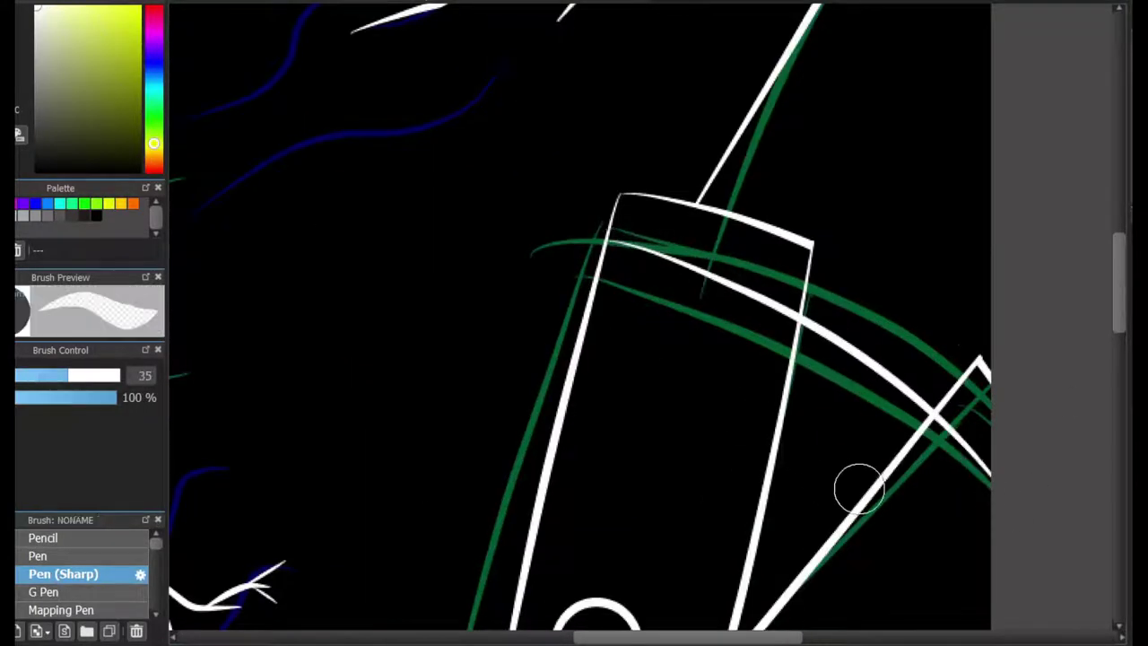
{"action": "scroll", "coordinate": [881, 423], "scroll_direction": "up", "scroll_amount": 2}
{"action": "left_click_drag", "start_coordinate": [961, 403], "coordinate": [1057, 448]}
{"action": "left_click", "coordinate": [732, 208]}
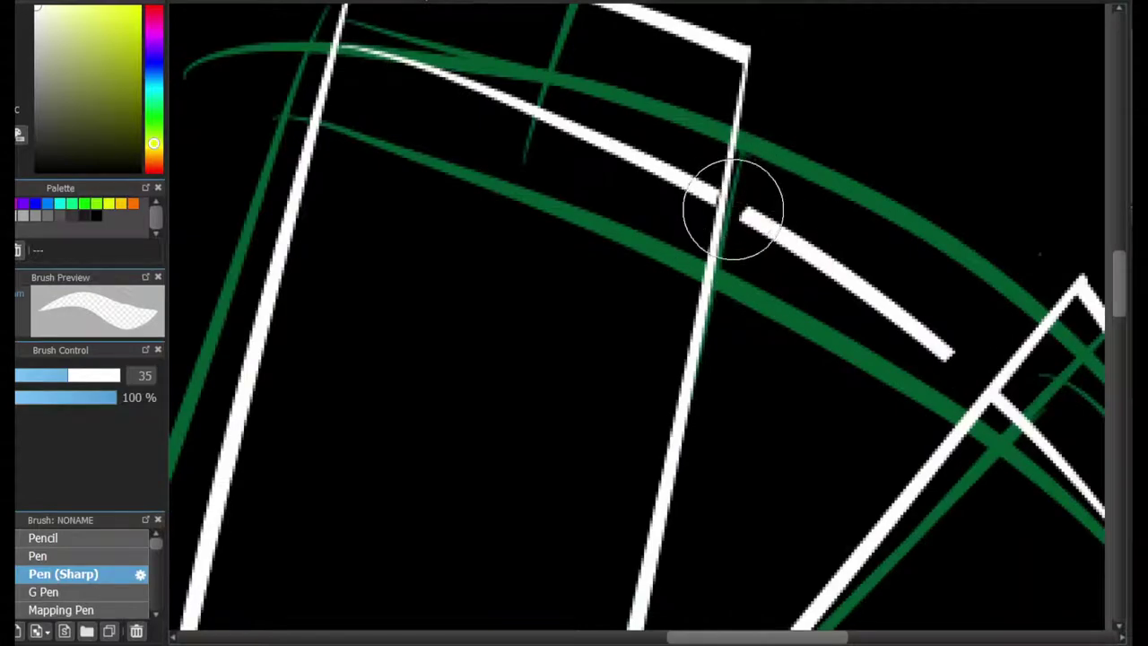
{"action": "mouse_move", "coordinate": [737, 197]}
{"action": "left_mouse_down"}
{"action": "mouse_move", "coordinate": [827, 274]}
{"action": "mouse_move", "coordinate": [807, 243]}
{"action": "mouse_move", "coordinate": [822, 328]}
{"action": "left_mouse_up"}
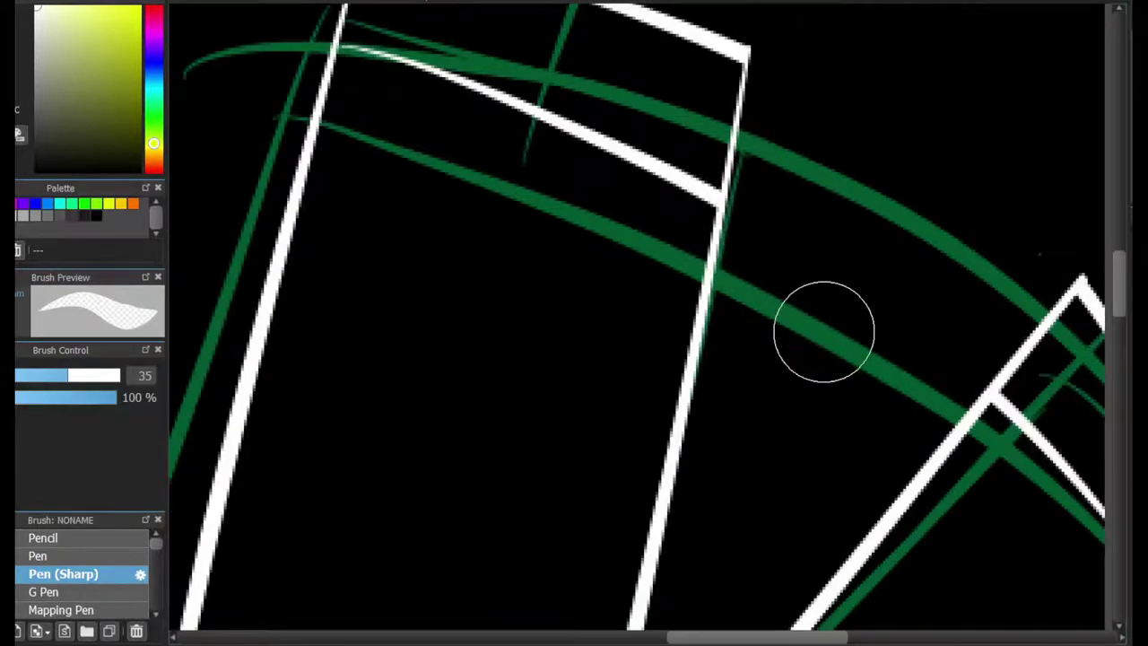
{"action": "scroll", "coordinate": [831, 169], "scroll_direction": "down", "scroll_amount": 2}
{"action": "scroll", "coordinate": [830, 169], "scroll_direction": "down", "scroll_amount": 4}
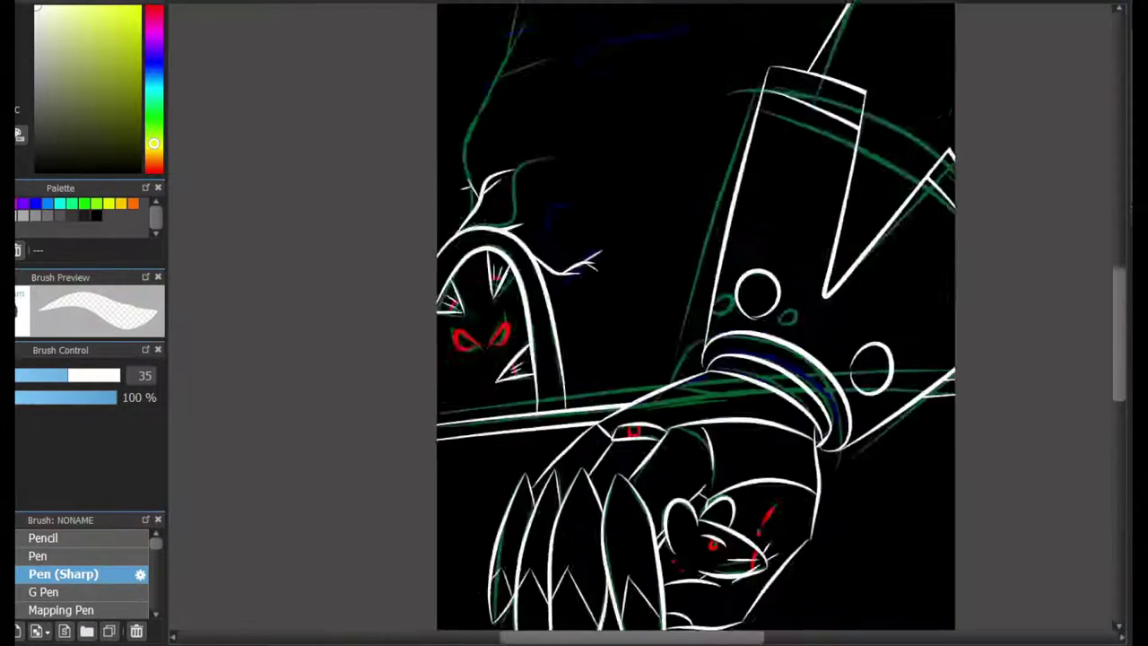
{"action": "scroll", "coordinate": [614, 468], "scroll_direction": "up", "scroll_amount": 1}
{"action": "scroll", "coordinate": [614, 468], "scroll_direction": "down", "scroll_amount": 1}
{"action": "scroll", "coordinate": [615, 469], "scroll_direction": "up", "scroll_amount": 3}
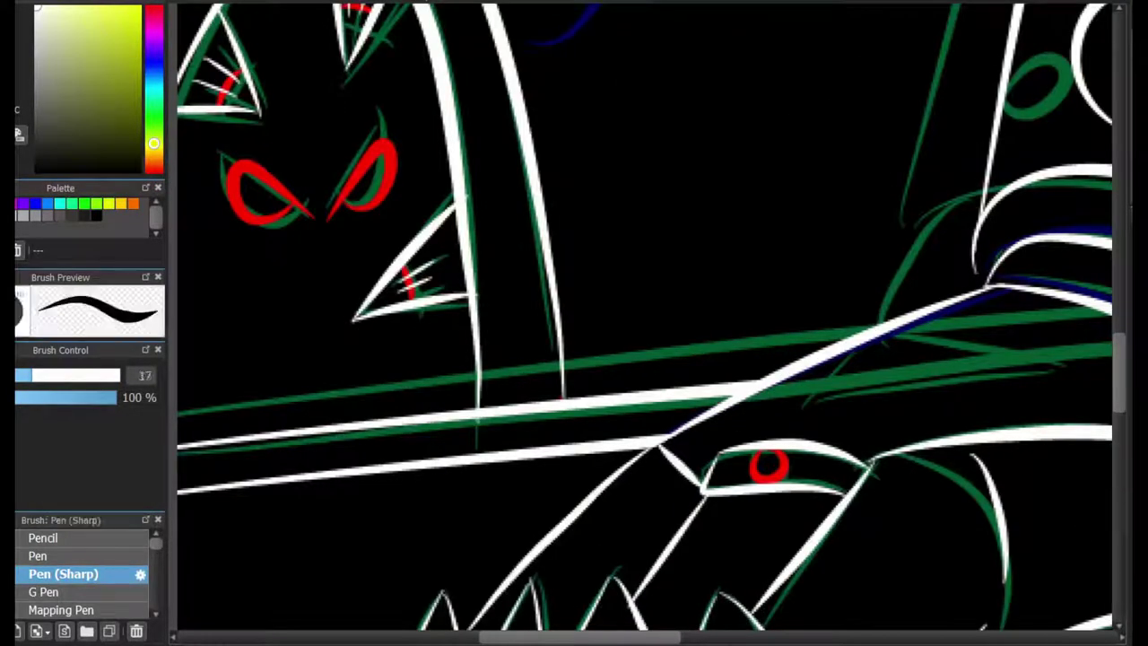
Switch to red and draw a hump-shaped line from the arch's right side down to the horizontal beam.
{"action": "left_click_drag", "start_coordinate": [551, 310], "coordinate": [748, 267]}
{"action": "key", "text": "ctrl+z"}
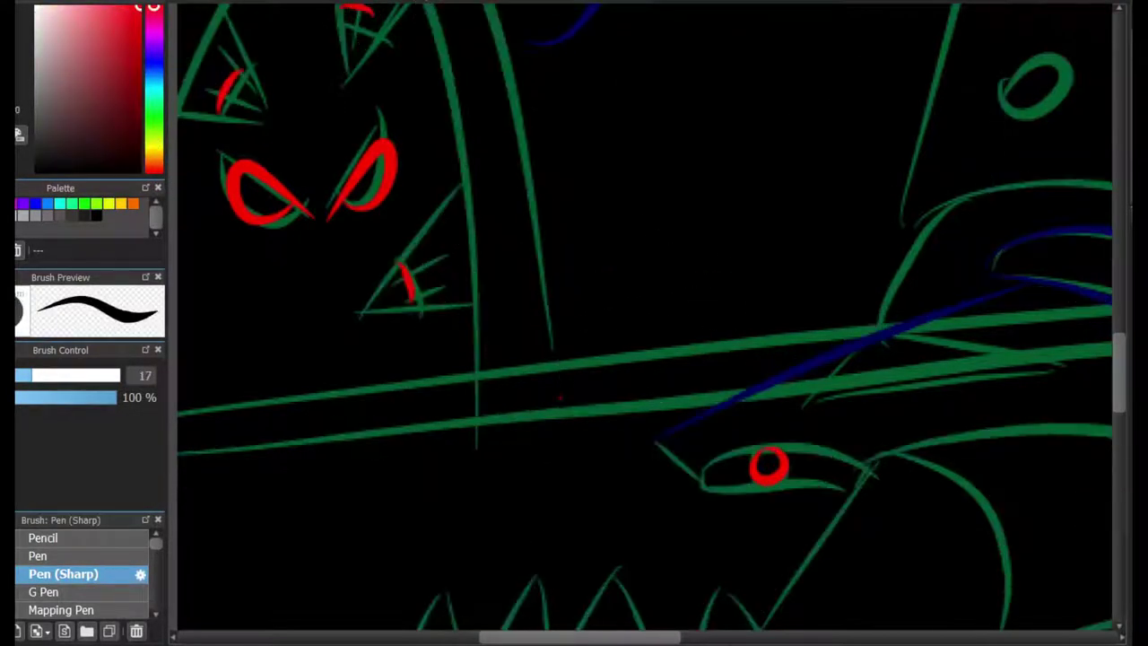
{"action": "mouse_move", "coordinate": [549, 292]}
{"action": "left_mouse_down"}
{"action": "mouse_move", "coordinate": [681, 388]}
{"action": "mouse_move", "coordinate": [706, 381]}
{"action": "left_mouse_up"}
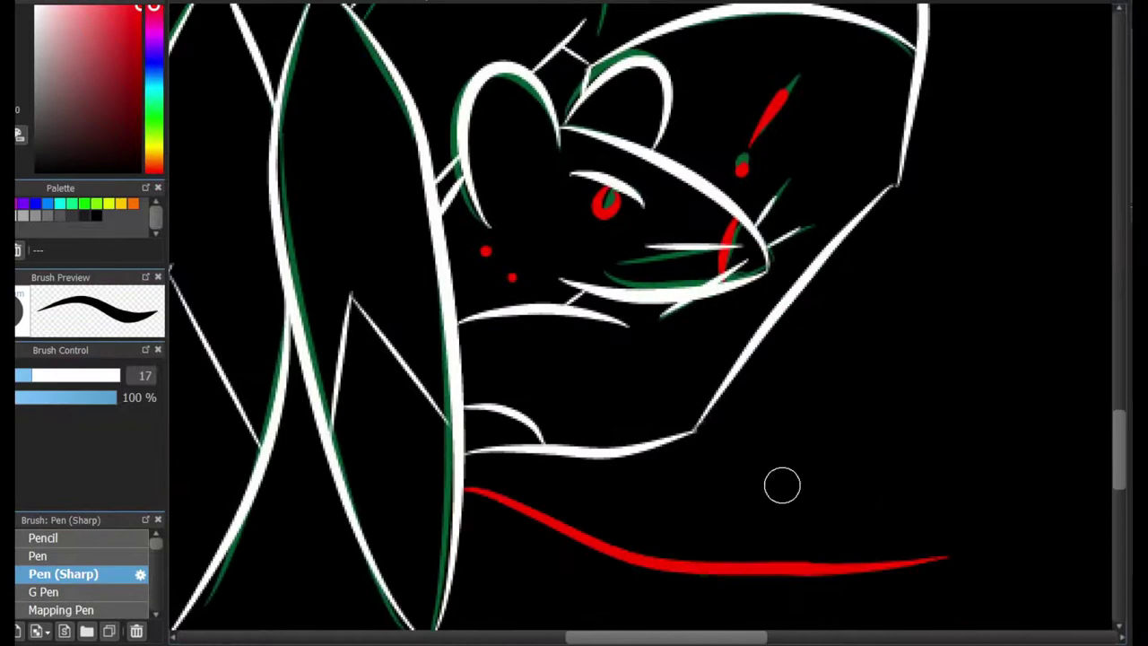
Undo the red line below the hand and draw a red puddle outline in the canvas's lower right corner.
{"action": "key", "text": "ctrl+z"}
{"action": "scroll", "coordinate": [738, 620], "scroll_direction": "right", "scroll_amount": 3}
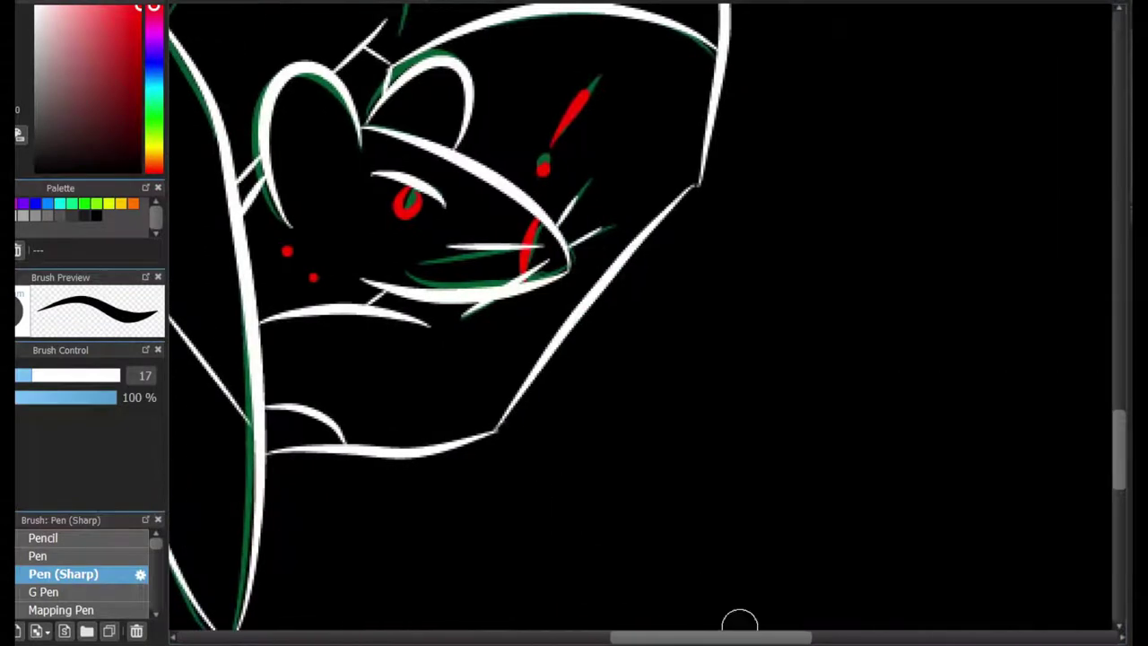
{"action": "left_click_drag", "start_coordinate": [663, 511], "coordinate": [1111, 420]}
{"action": "left_click_drag", "start_coordinate": [645, 542], "coordinate": [946, 628]}
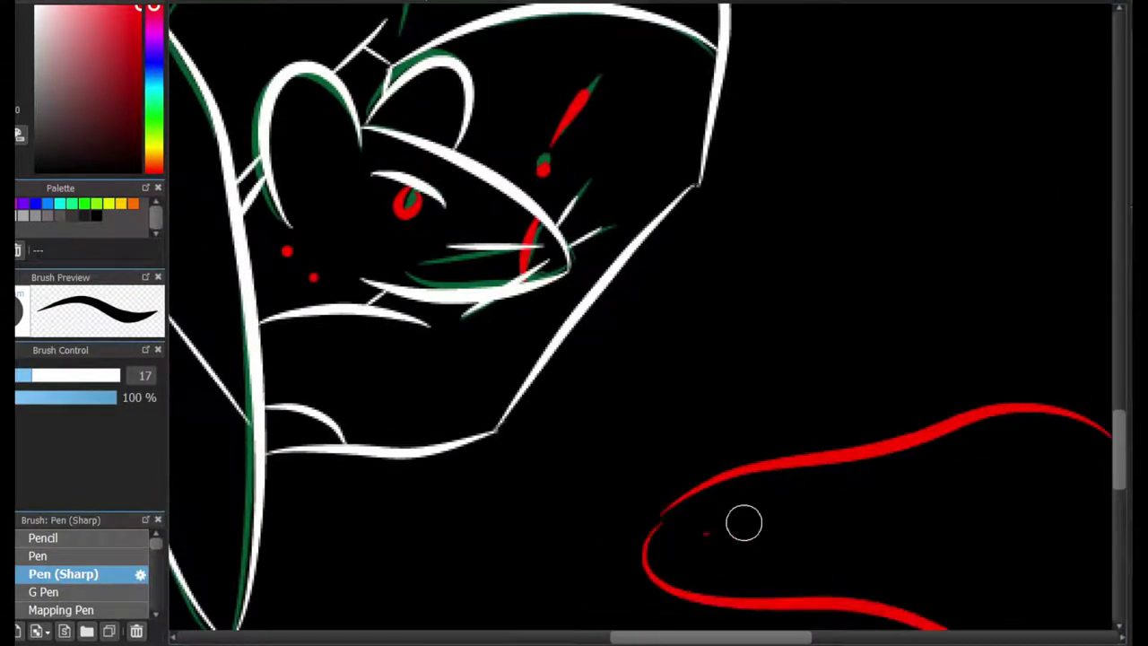
{"action": "left_click_drag", "start_coordinate": [743, 523], "coordinate": [1076, 497]}
{"action": "key", "text": "ctrl+z"}
Draw a small open red ring as a droplet between the hand and the red puddle.
{"action": "mouse_move", "coordinate": [543, 487]}
{"action": "left_mouse_down"}
{"action": "mouse_move", "coordinate": [589, 500]}
{"action": "mouse_move", "coordinate": [522, 493]}
{"action": "left_mouse_up"}
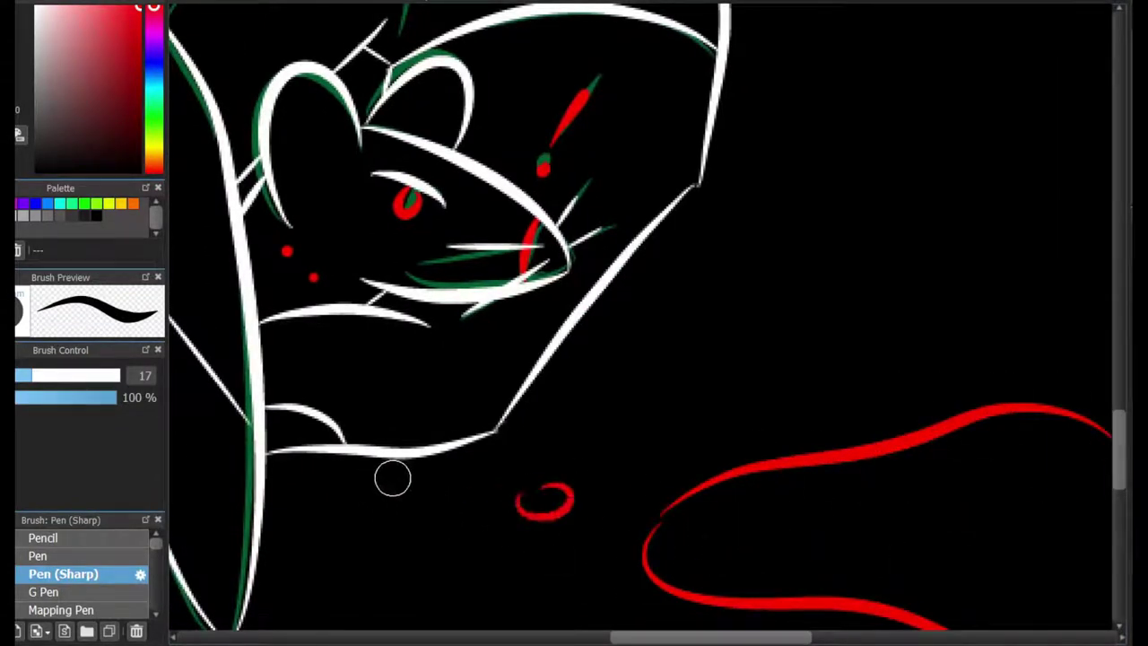
{"action": "mouse_move", "coordinate": [389, 500]}
{"action": "left_mouse_down"}
{"action": "mouse_move", "coordinate": [340, 492]}
{"action": "mouse_move", "coordinate": [386, 492]}
{"action": "left_mouse_up"}
{"action": "key", "text": "ctrl+z"}
Draw three red crescent-shaped droplets of growing size beneath the horizontal beam near the canvas's left edge.
{"action": "scroll", "coordinate": [724, 242], "scroll_direction": "left", "scroll_amount": 10}
{"action": "scroll", "coordinate": [724, 242], "scroll_direction": "up", "scroll_amount": 2}
{"action": "left_click_drag", "start_coordinate": [541, 197], "coordinate": [560, 197]}
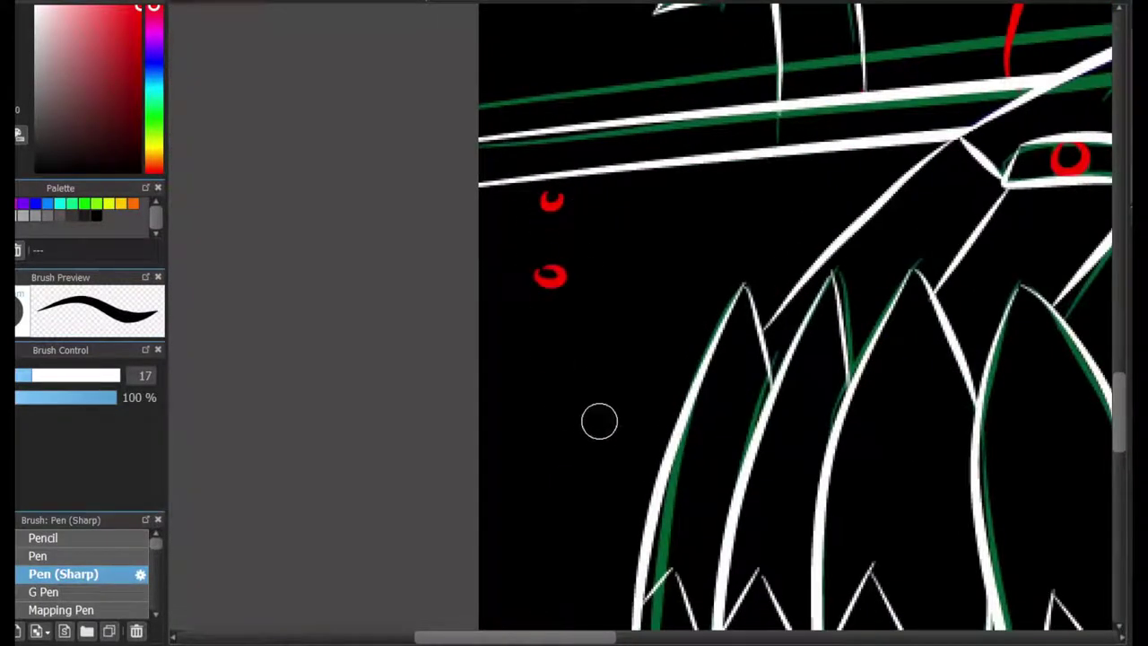
{"action": "key", "text": "ctrl+z"}
{"action": "left_click_drag", "start_coordinate": [562, 320], "coordinate": [544, 335]}
{"action": "key", "text": "ctrl+z"}
{"action": "left_click_drag", "start_coordinate": [549, 274], "coordinate": [525, 300]}
{"action": "mouse_move", "coordinate": [612, 392]}
{"action": "left_mouse_down"}
{"action": "mouse_move", "coordinate": [627, 434]}
{"action": "mouse_move", "coordinate": [596, 394]}
{"action": "left_mouse_up"}
{"action": "key", "text": "ctrl+z"}
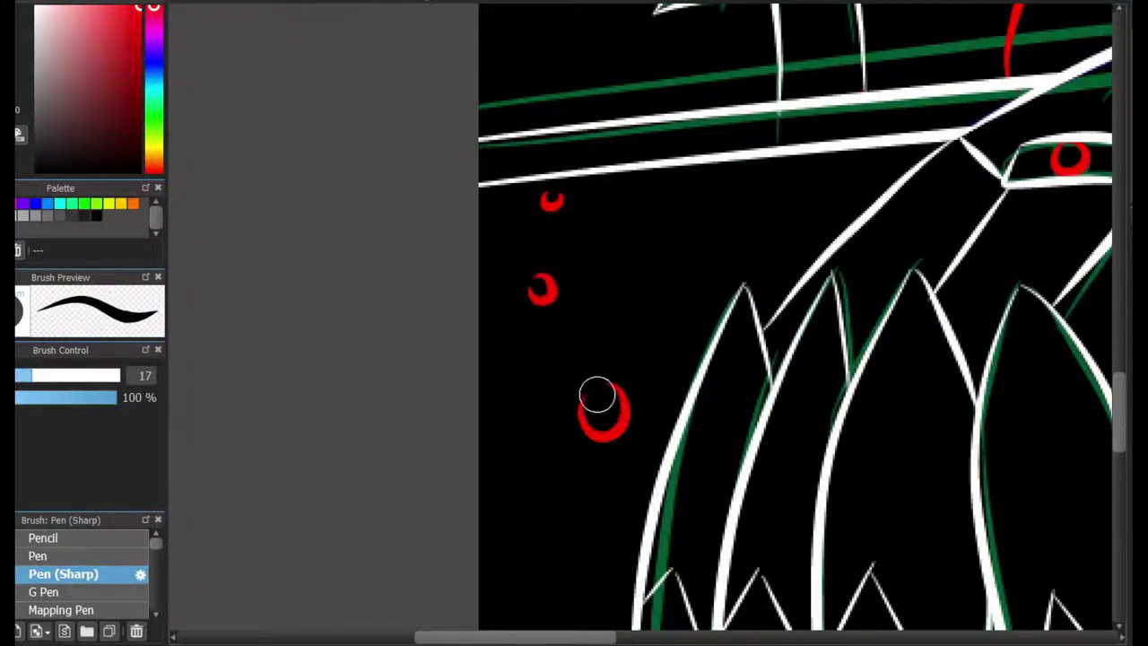
Add a narrow red slit pupil inside each of the two angry eyes under the arch.
{"action": "scroll", "coordinate": [596, 394], "scroll_direction": "right", "scroll_amount": 10}
{"action": "scroll", "coordinate": [596, 394], "scroll_direction": "down", "scroll_amount": 3}
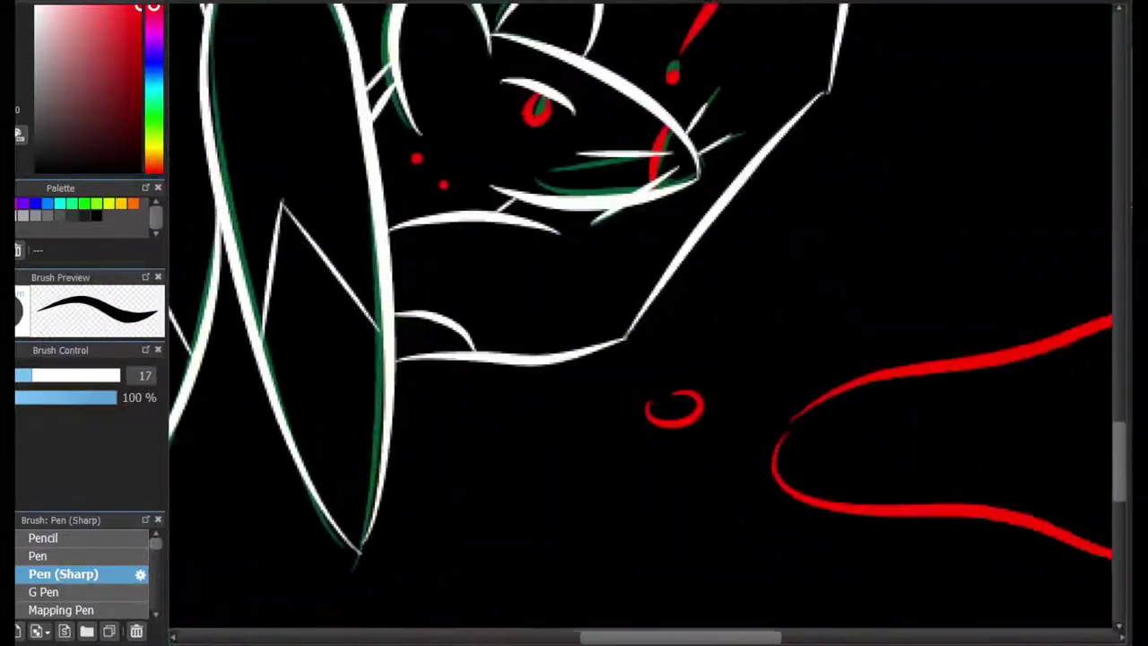
{"action": "scroll", "coordinate": [639, 316], "scroll_direction": "up", "scroll_amount": 5}
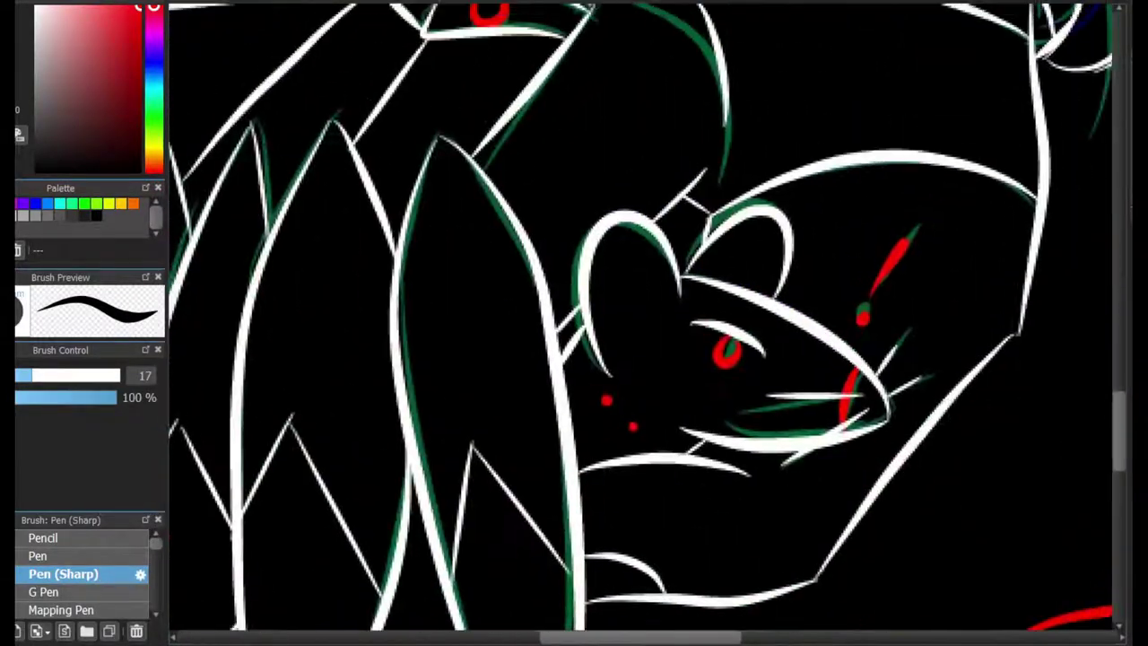
{"action": "scroll", "coordinate": [640, 322], "scroll_direction": "right", "scroll_amount": 3}
{"action": "scroll", "coordinate": [640, 322], "scroll_direction": "up", "scroll_amount": 3}
{"action": "scroll", "coordinate": [1032, 232], "scroll_direction": "down", "scroll_amount": 5}
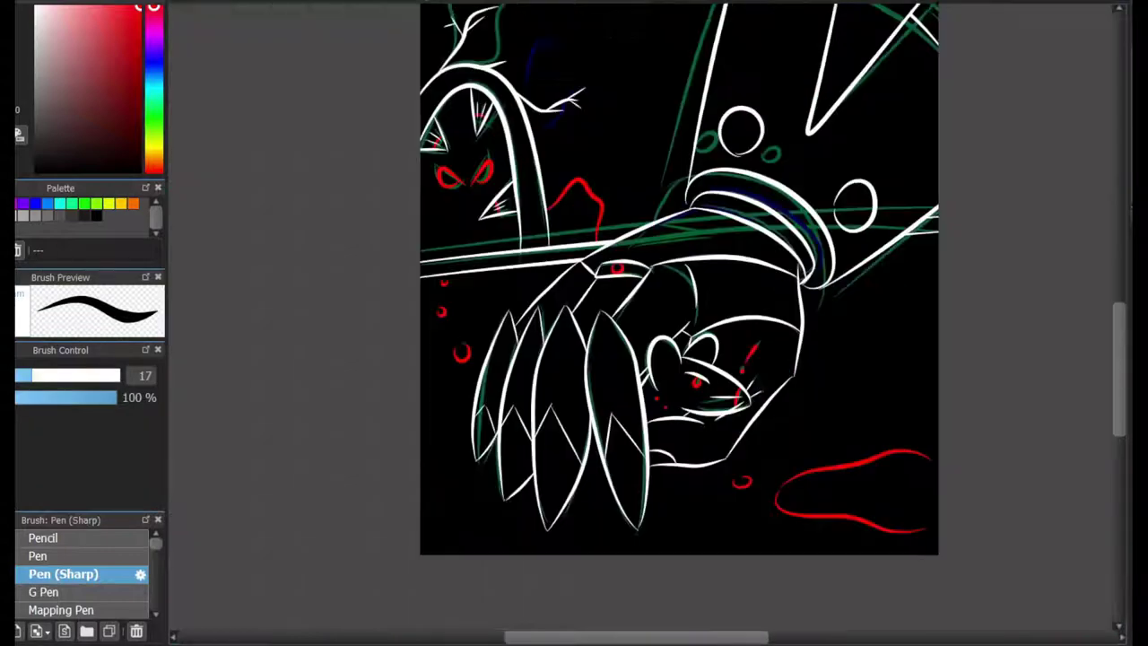
{"action": "scroll", "coordinate": [449, 457], "scroll_direction": "up", "scroll_amount": 6}
{"action": "scroll", "coordinate": [448, 458], "scroll_direction": "up", "scroll_amount": 4}
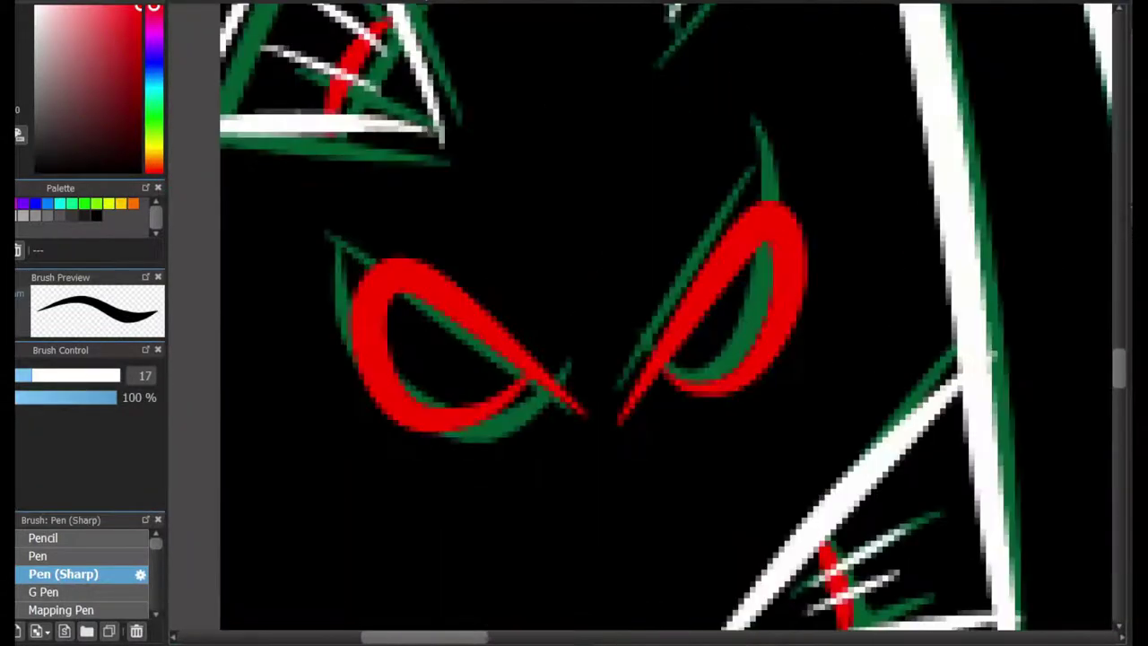
{"action": "left_click_drag", "start_coordinate": [385, 269], "coordinate": [422, 379]}
{"action": "left_click_drag", "start_coordinate": [682, 269], "coordinate": [743, 333]}
{"action": "left_click_drag", "start_coordinate": [775, 238], "coordinate": [755, 337]}
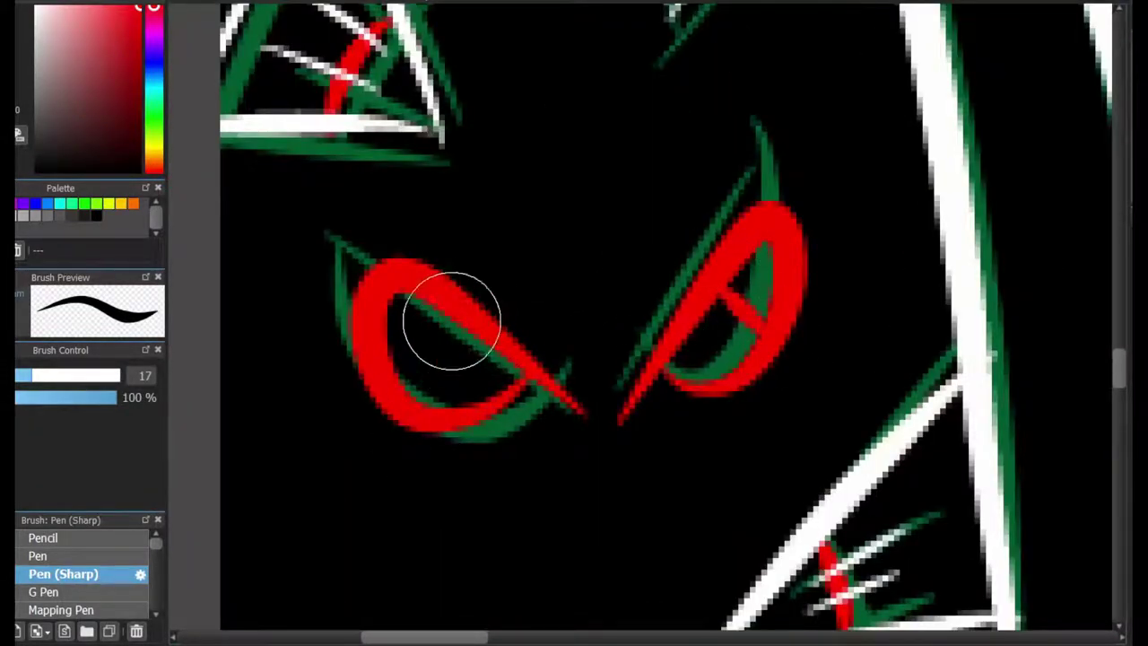
{"action": "left_click_drag", "start_coordinate": [737, 285], "coordinate": [750, 339]}
{"action": "left_click_drag", "start_coordinate": [457, 332], "coordinate": [447, 383]}
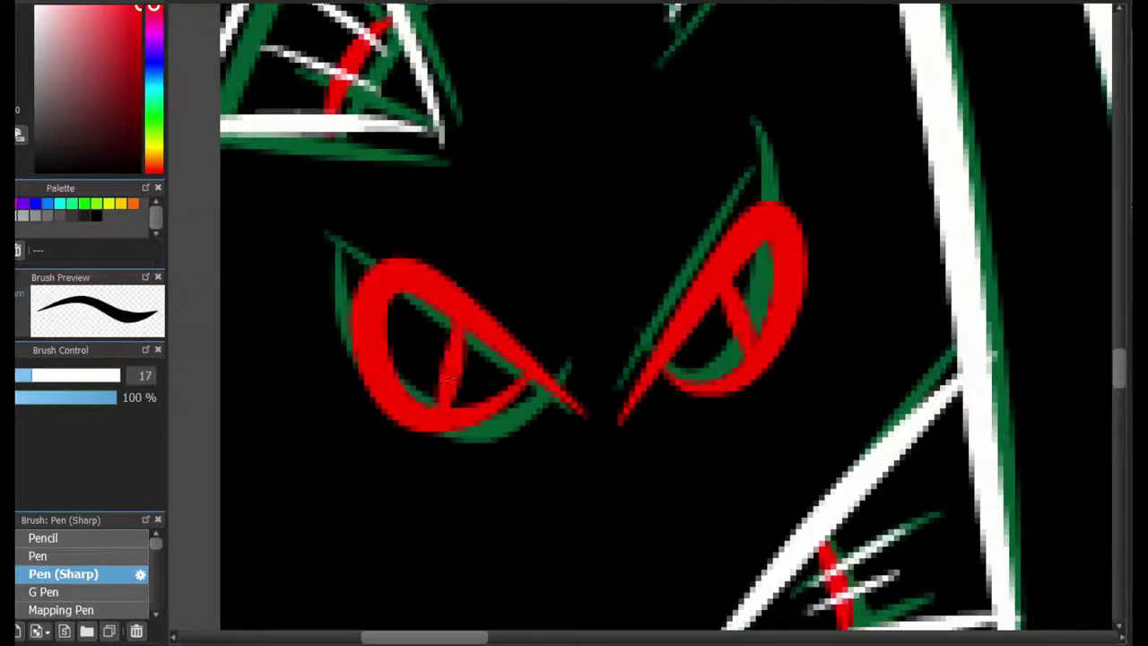
Hide the green and blue sketch and show the shaded arm image beneath the line art.
{"action": "scroll", "coordinate": [500, 394], "scroll_direction": "down", "scroll_amount": 6}
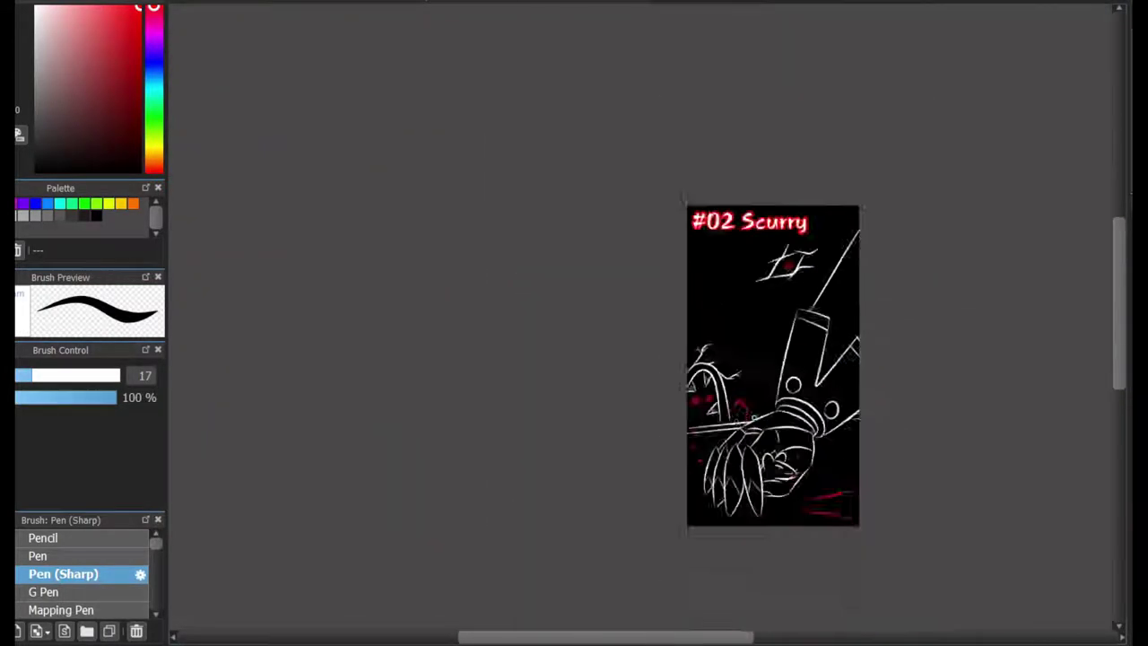
{"action": "scroll", "coordinate": [741, 323], "scroll_direction": "up", "scroll_amount": 3}
{"action": "scroll", "coordinate": [740, 323], "scroll_direction": "down", "scroll_amount": 5}
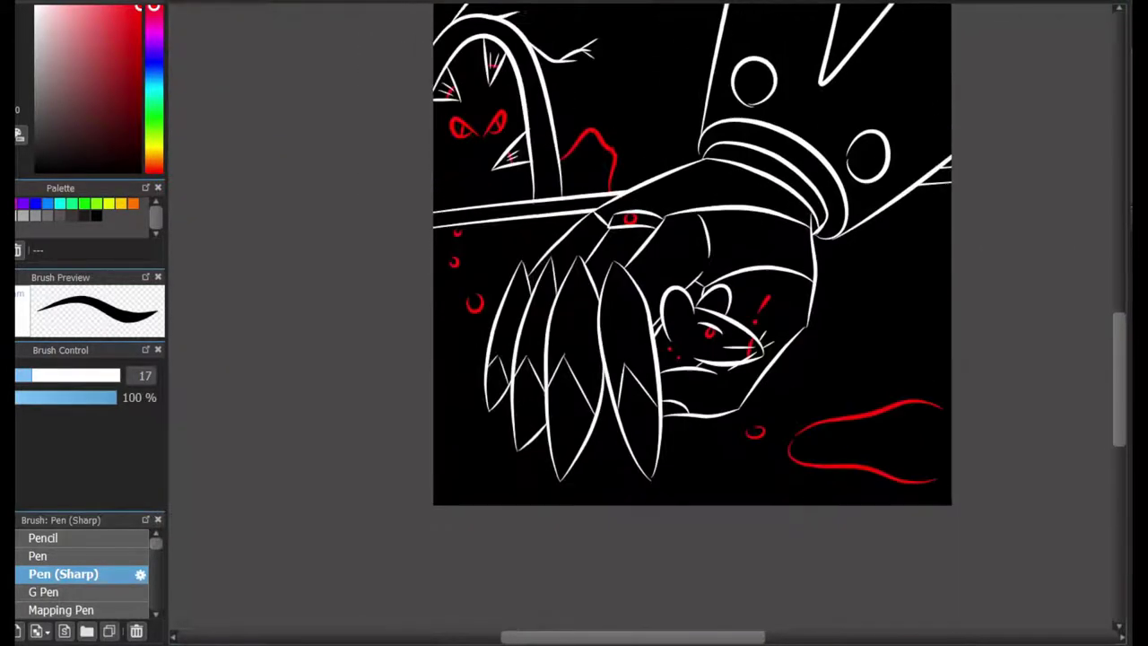
{"action": "scroll", "coordinate": [699, 327], "scroll_direction": "up", "scroll_amount": 2}
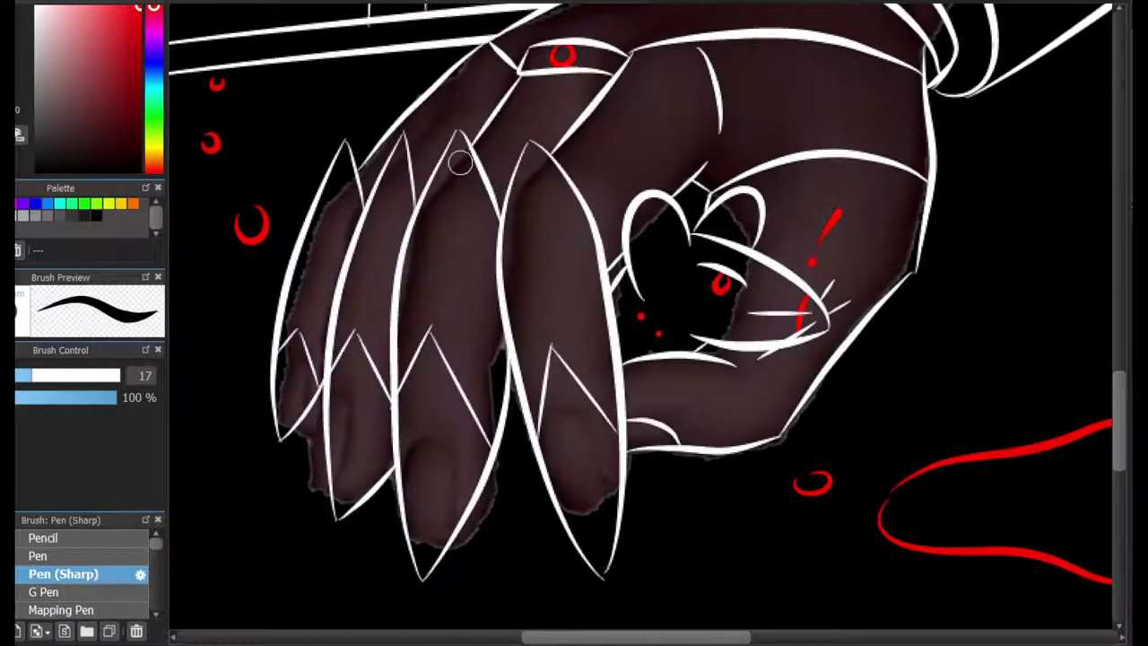
Switch to white and add a line separating the two rear fingers, from the knuckle down to the claw.
{"action": "scroll", "coordinate": [440, 77], "scroll_direction": "up", "scroll_amount": 4}
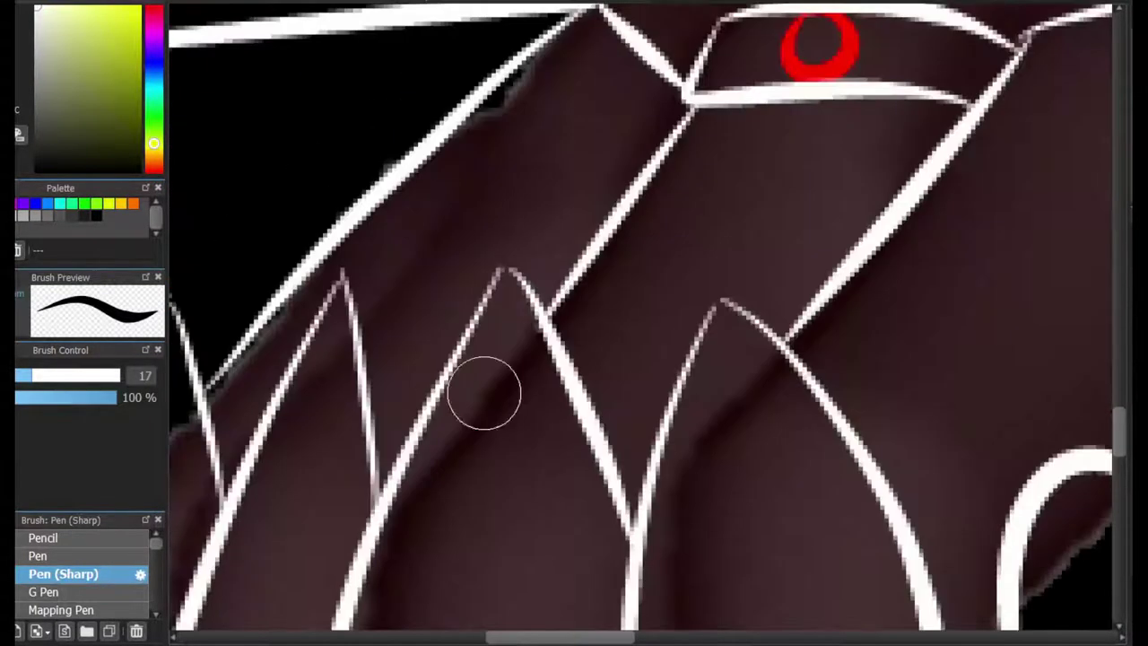
{"action": "scroll", "coordinate": [472, 282], "scroll_direction": "down", "scroll_amount": 2}
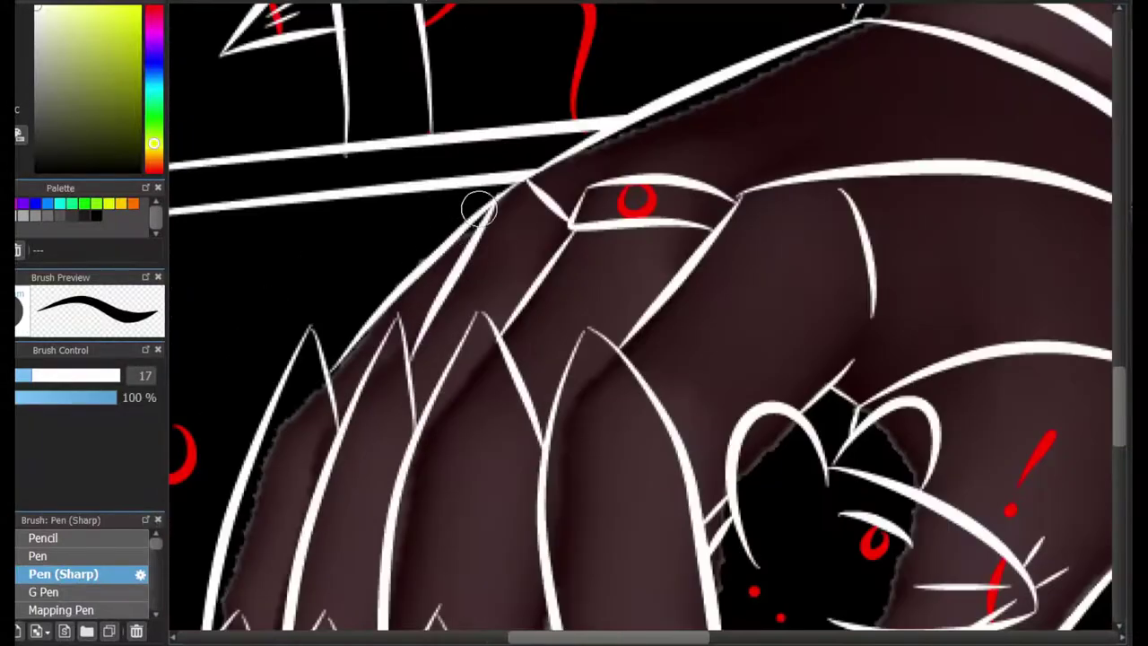
{"action": "scroll", "coordinate": [466, 233], "scroll_direction": "up", "scroll_amount": 2}
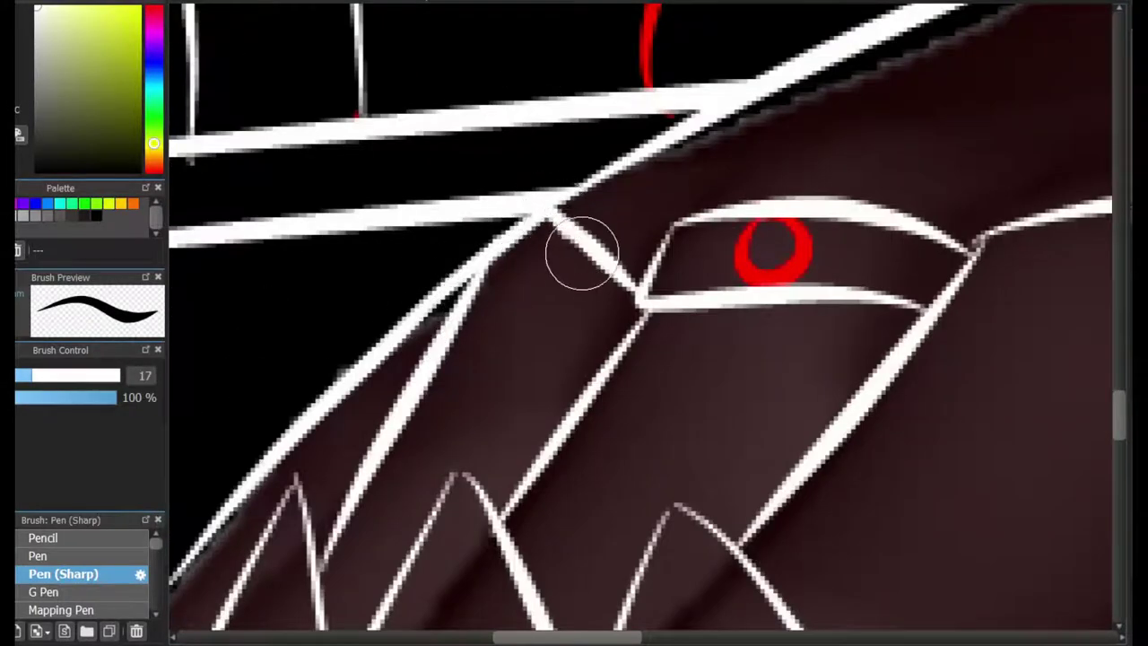
Try a thin white highlight line inside the upper edge of the red puddle.
{"action": "scroll", "coordinate": [581, 252], "scroll_direction": "down", "scroll_amount": 2}
{"action": "scroll", "coordinate": [581, 252], "scroll_direction": "up", "scroll_amount": 2}
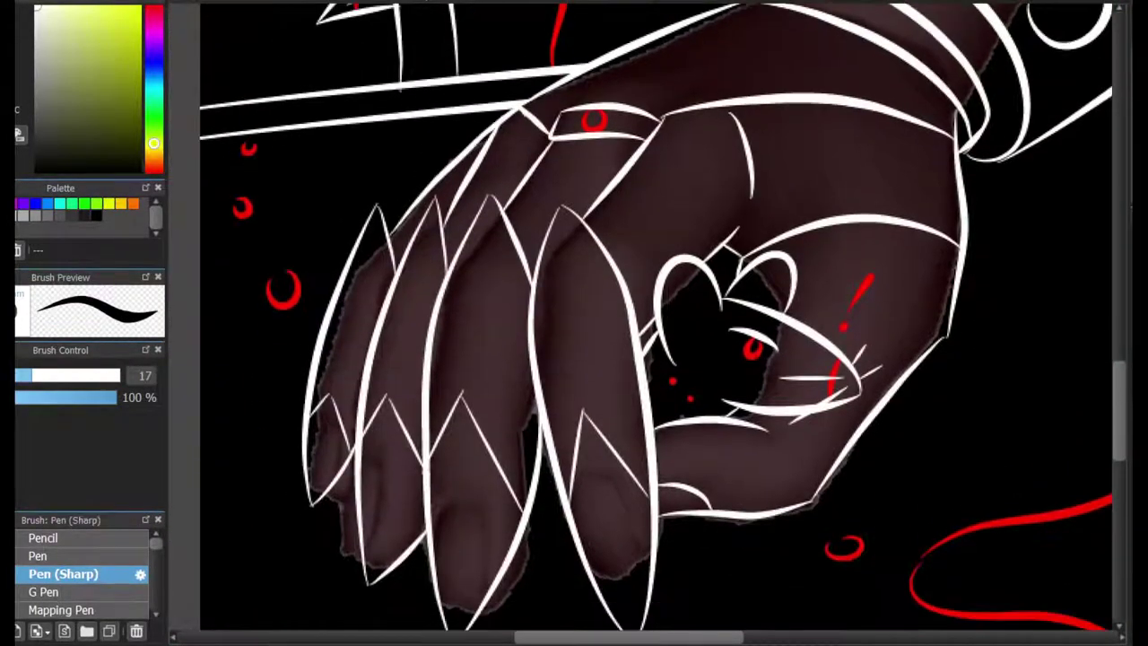
{"action": "scroll", "coordinate": [931, 365], "scroll_direction": "down", "scroll_amount": 2}
{"action": "scroll", "coordinate": [931, 364], "scroll_direction": "up", "scroll_amount": 2}
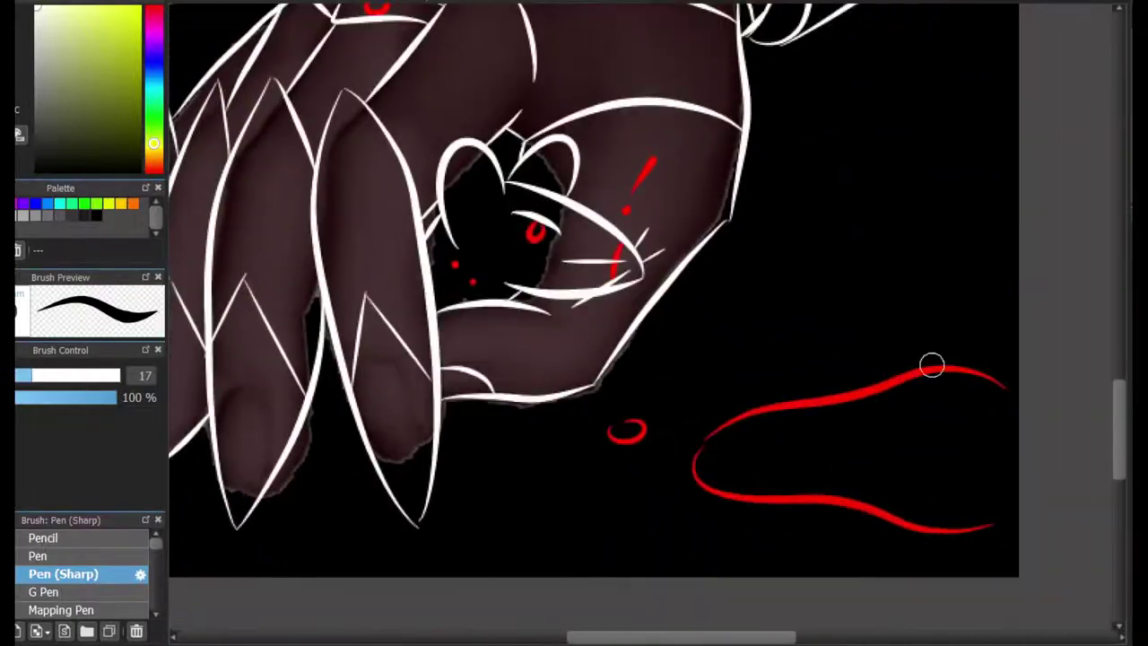
{"action": "left_click_drag", "start_coordinate": [811, 443], "coordinate": [901, 405]}
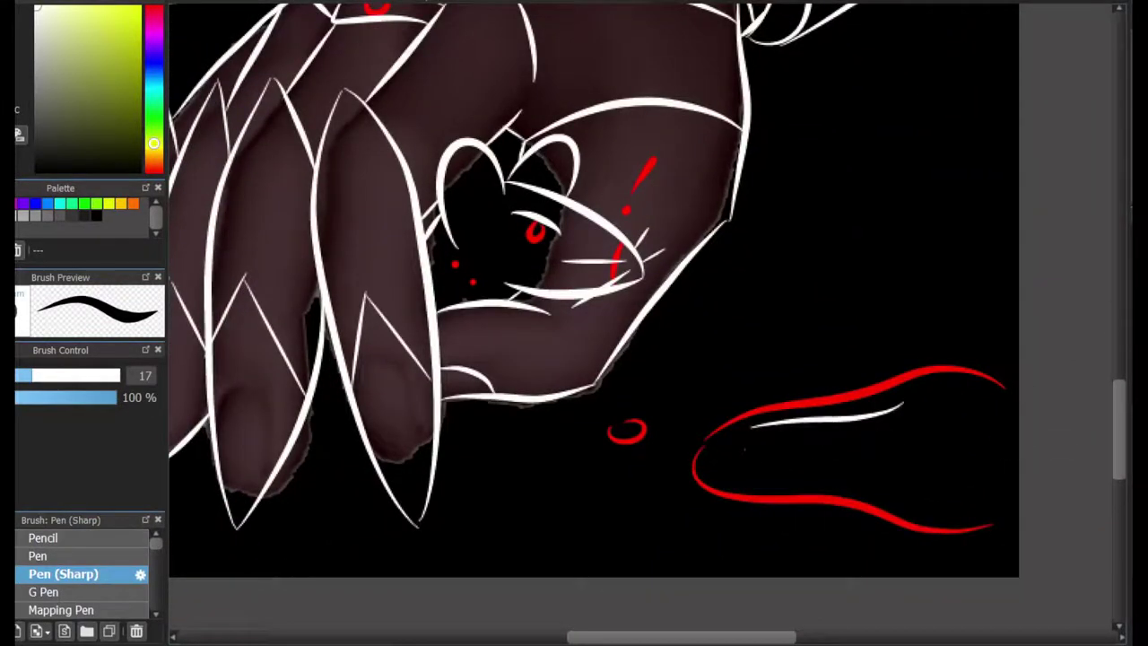
Switch to red and draw a large wavy blob outline coming in from the canvas's left edge below the title.
{"action": "scroll", "coordinate": [901, 405], "scroll_direction": "down", "scroll_amount": 2}
{"action": "scroll", "coordinate": [901, 405], "scroll_direction": "up", "scroll_amount": 2}
{"action": "scroll", "coordinate": [592, 322], "scroll_direction": "up", "scroll_amount": 3}
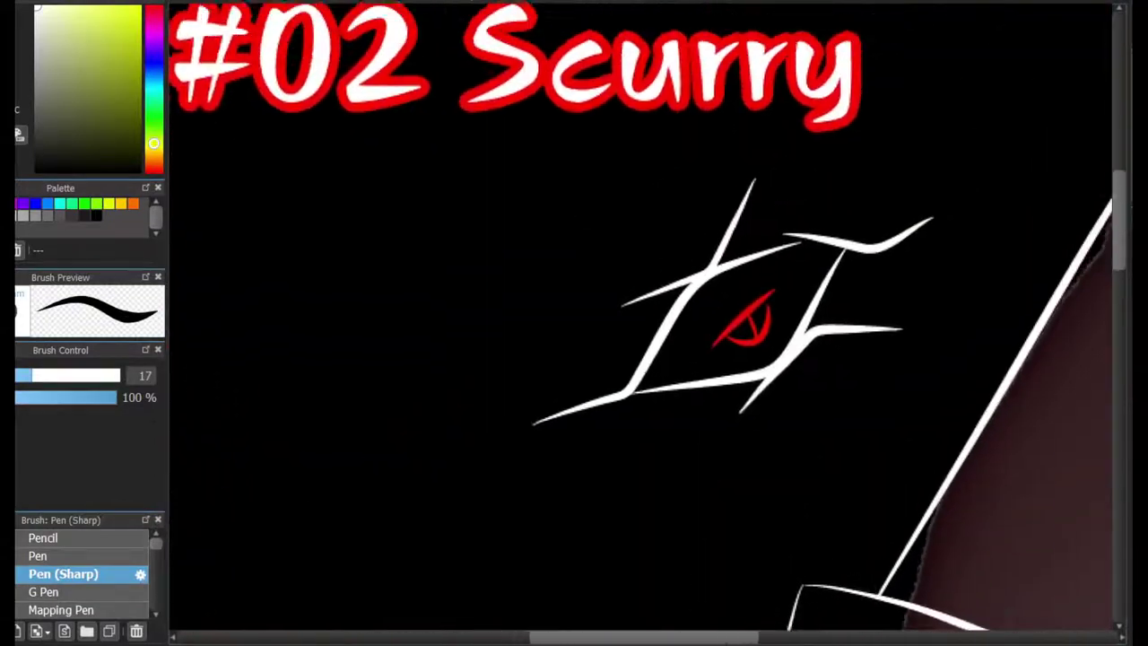
{"action": "scroll", "coordinate": [645, 323], "scroll_direction": "down", "scroll_amount": 5}
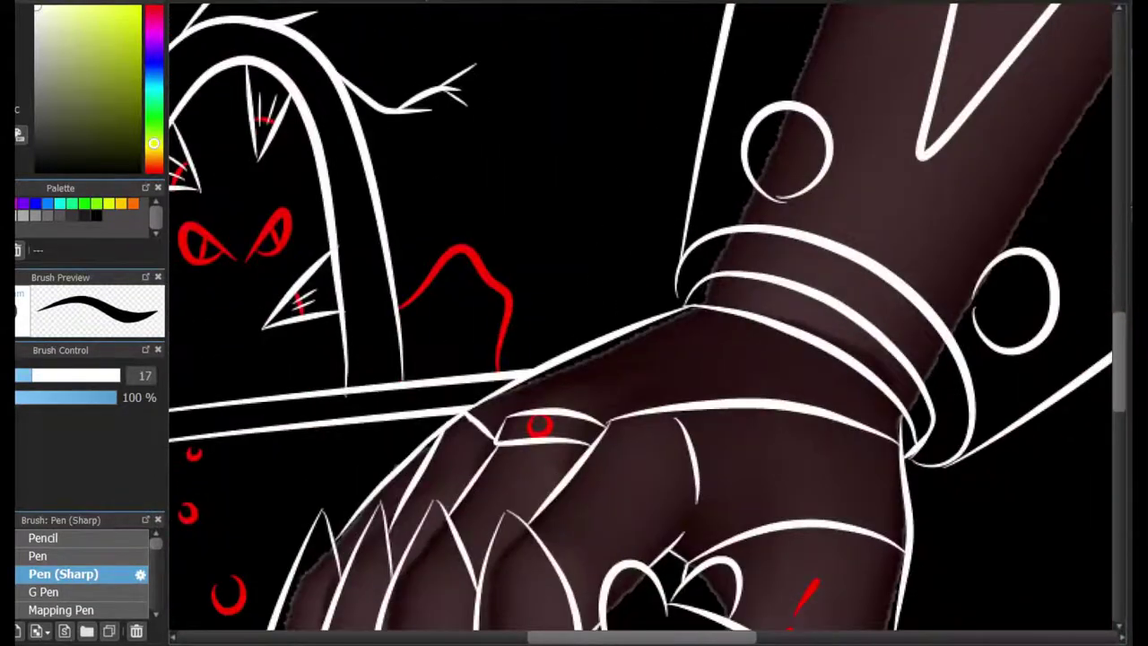
{"action": "scroll", "coordinate": [646, 323], "scroll_direction": "down", "scroll_amount": 3}
{"action": "scroll", "coordinate": [646, 323], "scroll_direction": "up", "scroll_amount": 2}
{"action": "scroll", "coordinate": [699, 323], "scroll_direction": "up", "scroll_amount": 2}
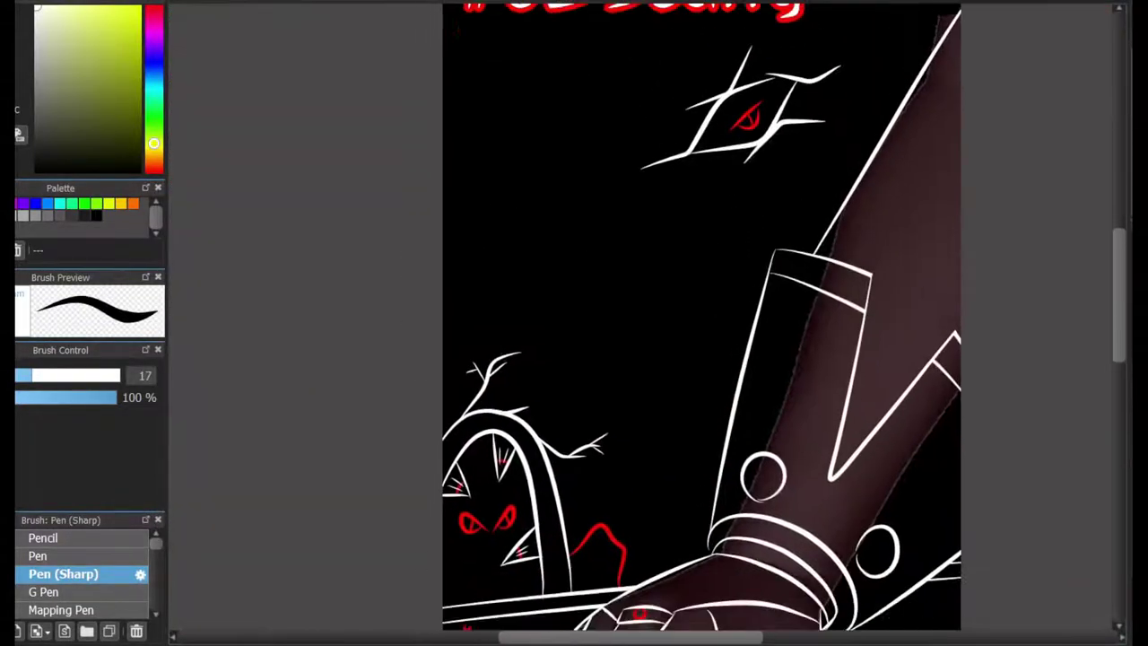
{"action": "key", "text": "x"}
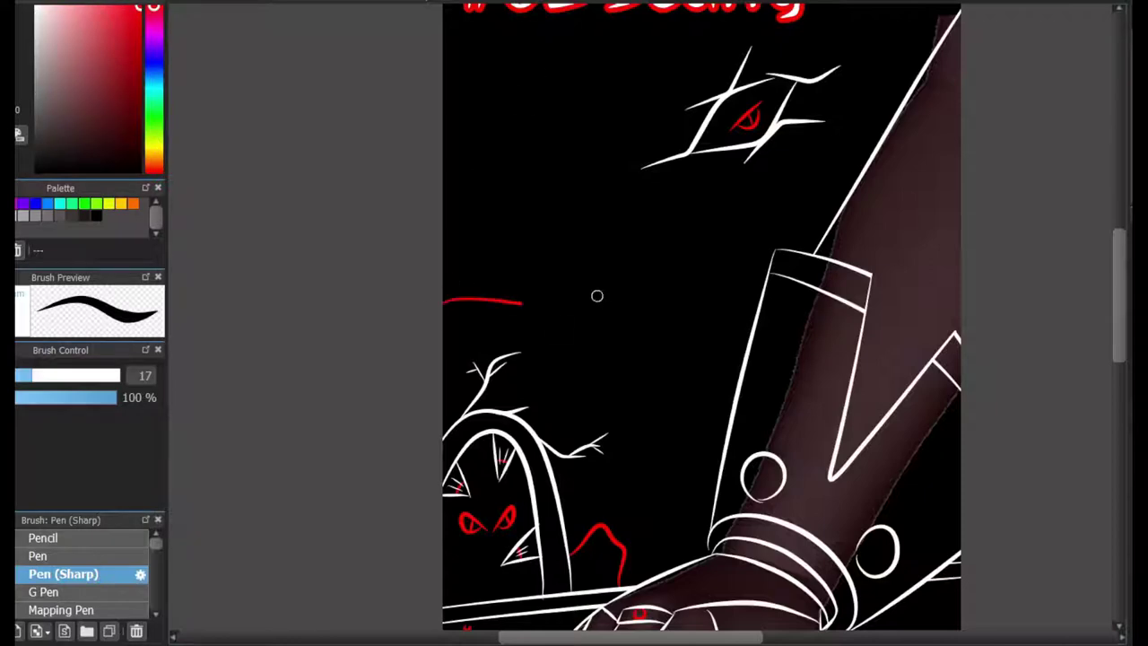
{"action": "mouse_move", "coordinate": [597, 296]}
{"action": "left_mouse_down"}
{"action": "mouse_move", "coordinate": [760, 147]}
{"action": "mouse_move", "coordinate": [790, 153]}
{"action": "left_mouse_up"}
{"action": "key", "text": "ctrl+z"}
{"action": "mouse_move", "coordinate": [449, 296]}
{"action": "left_mouse_down"}
{"action": "mouse_move", "coordinate": [551, 174]}
{"action": "mouse_move", "coordinate": [445, 117]}
{"action": "left_mouse_up"}
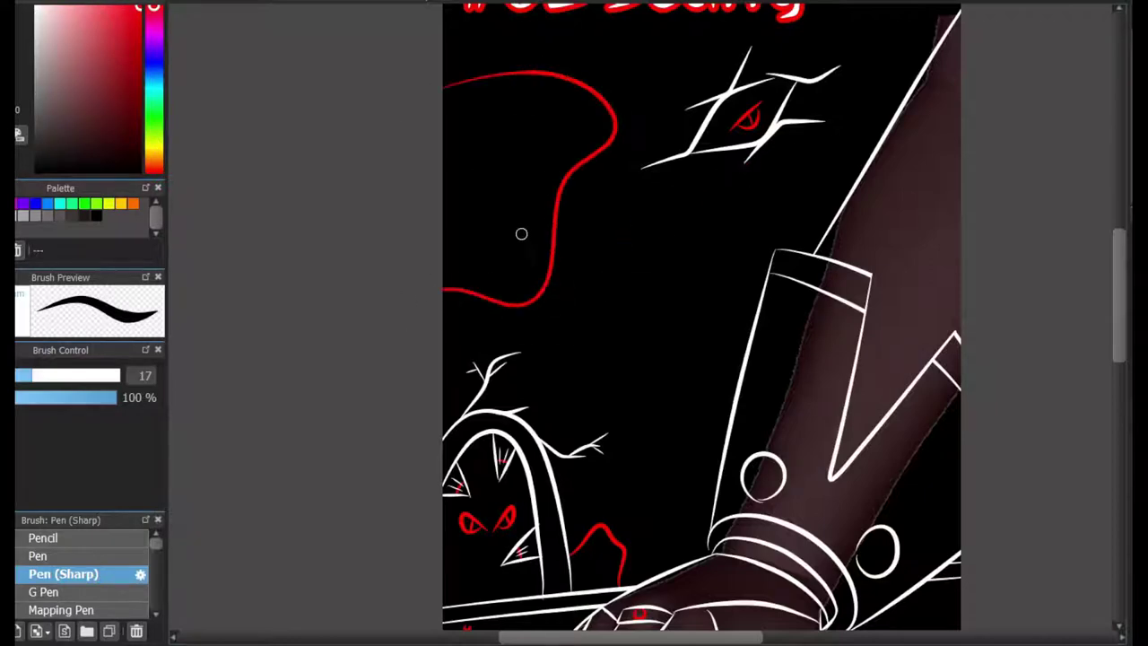
{"action": "key", "text": "ctrl+z"}
{"action": "mouse_move", "coordinate": [445, 260]}
{"action": "left_mouse_down"}
{"action": "mouse_move", "coordinate": [579, 108]}
{"action": "mouse_move", "coordinate": [445, 116]}
{"action": "left_mouse_up"}
{"action": "left_click_drag", "start_coordinate": [597, 317], "coordinate": [750, 279]}
{"action": "key", "text": "ctrl+z"}
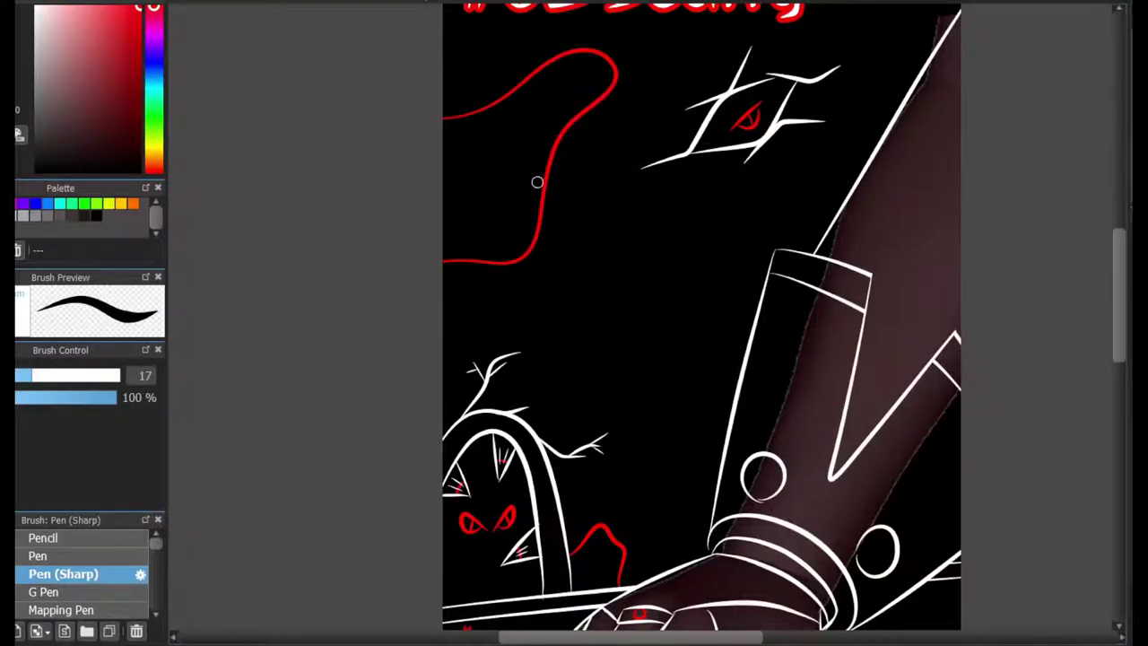
Hide the shaded arm image beneath the line art.
{"action": "scroll", "coordinate": [910, 297], "scroll_direction": "down", "scroll_amount": 5}
{"action": "scroll", "coordinate": [910, 297], "scroll_direction": "up", "scroll_amount": 5}
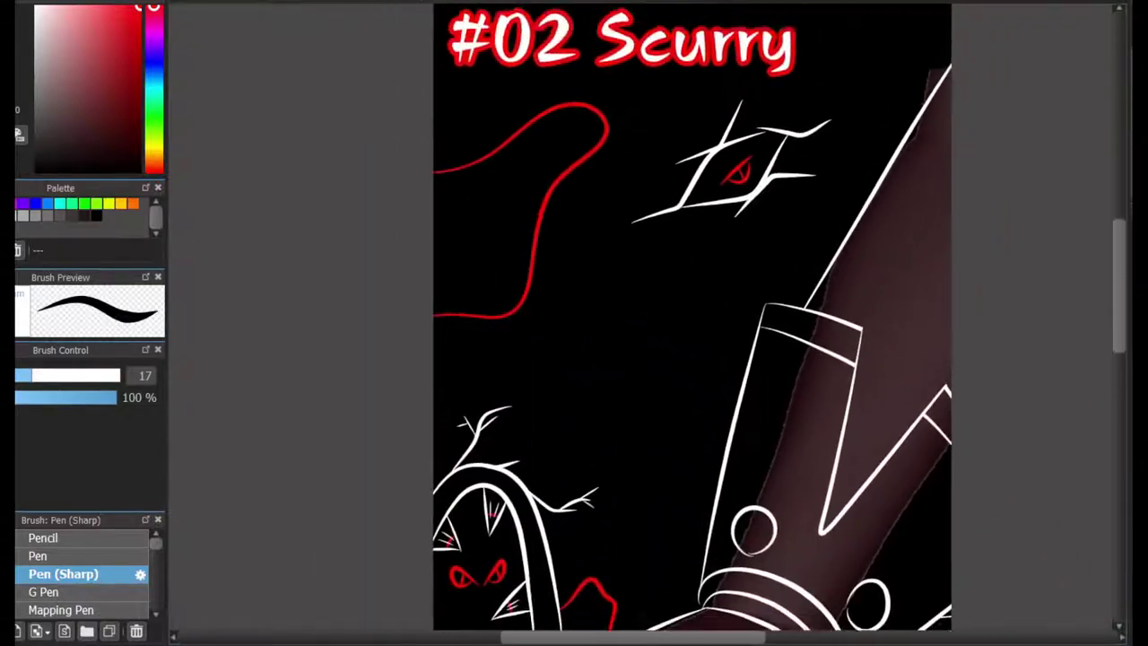
{"action": "scroll", "coordinate": [910, 297], "scroll_direction": "down", "scroll_amount": 1}
{"action": "scroll", "coordinate": [566, 499], "scroll_direction": "down", "scroll_amount": 3}
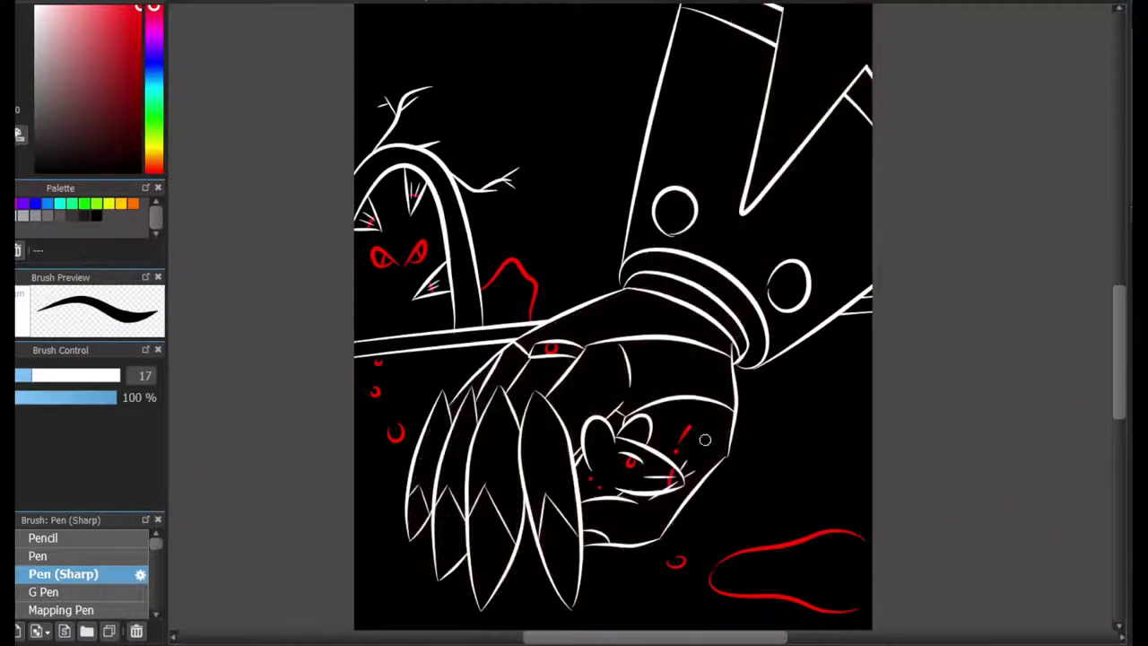
Switch to white and draw an inner contour inside the mouse's left ear.
{"action": "scroll", "coordinate": [566, 499], "scroll_direction": "down", "scroll_amount": 2}
{"action": "scroll", "coordinate": [566, 499], "scroll_direction": "up", "scroll_amount": 3}
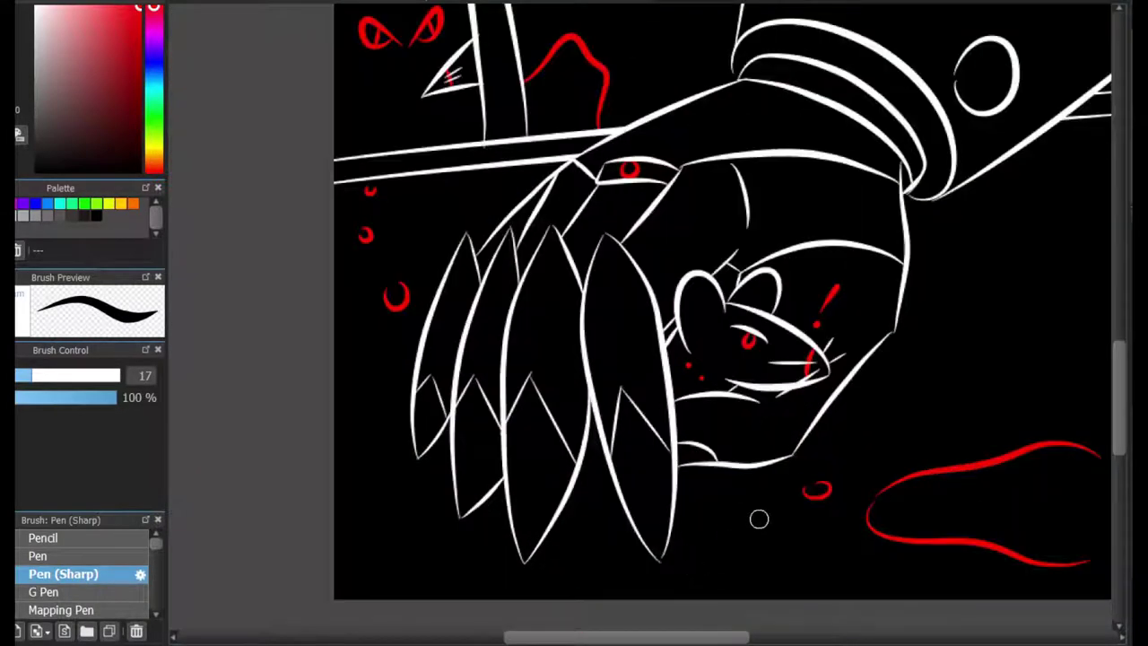
{"action": "scroll", "coordinate": [741, 330], "scroll_direction": "up", "scroll_amount": 3}
{"action": "mouse_move", "coordinate": [605, 363]}
{"action": "left_mouse_down"}
{"action": "mouse_move", "coordinate": [645, 203]}
{"action": "mouse_move", "coordinate": [609, 362]}
{"action": "mouse_move", "coordinate": [677, 281]}
{"action": "mouse_move", "coordinate": [616, 374]}
{"action": "mouse_move", "coordinate": [682, 264]}
{"action": "left_mouse_up"}
{"action": "key", "text": "ctrl+z"}
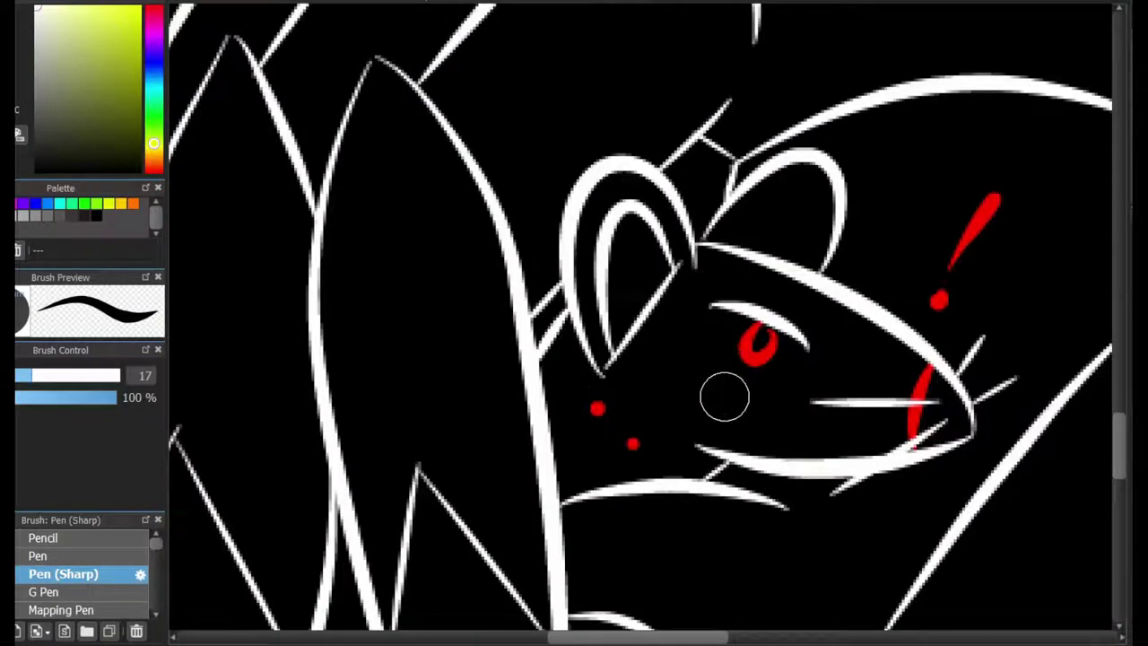
Try a small V-shaped white line over the thumb line below the mouse's head.
{"action": "left_click_drag", "start_coordinate": [1097, 209], "coordinate": [951, 299]}
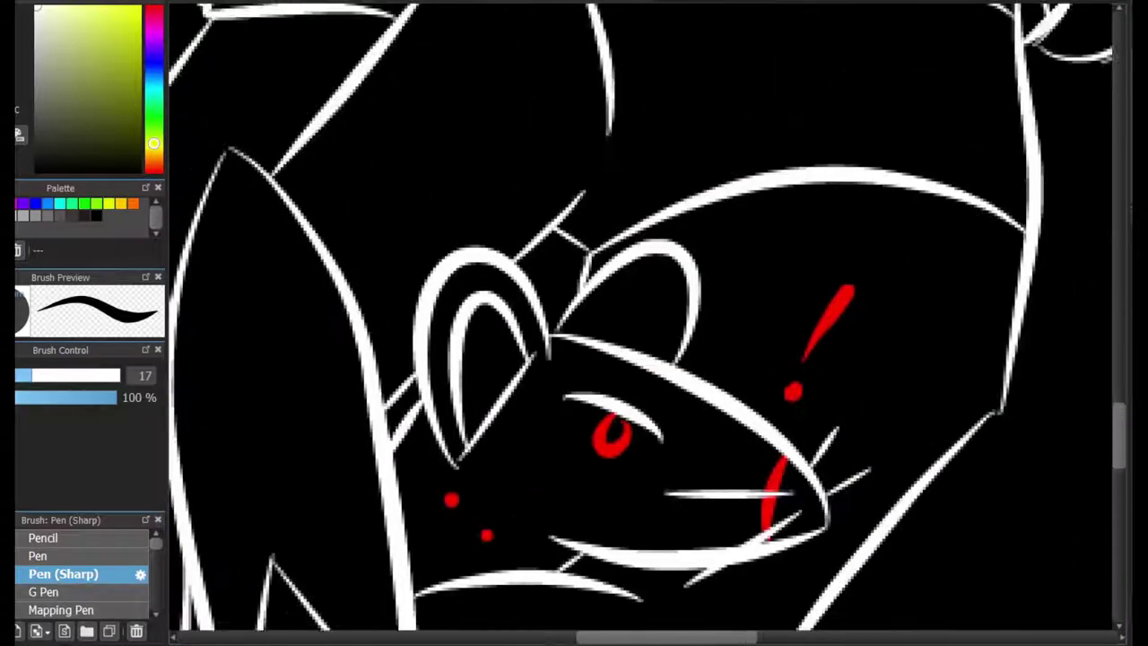
{"action": "mouse_move", "coordinate": [409, 591]}
{"action": "left_mouse_down"}
{"action": "mouse_move", "coordinate": [553, 338]}
{"action": "mouse_move", "coordinate": [640, 320]}
{"action": "left_mouse_up"}
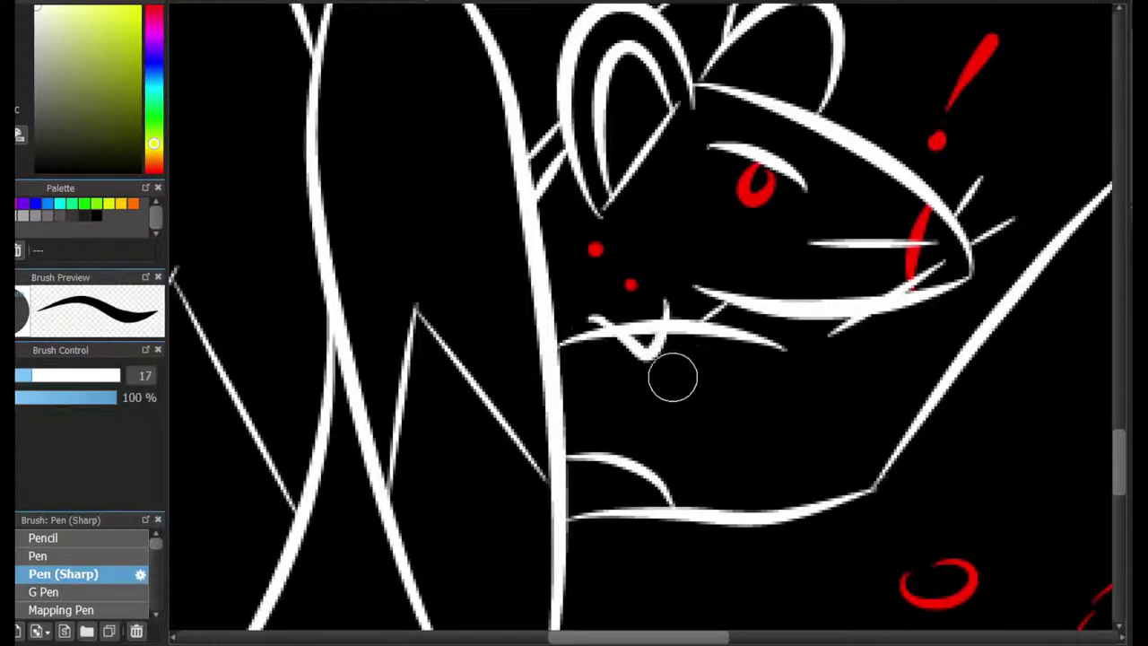
{"action": "key", "text": "ctrl+z"}
Place a white dot on the mouse's right ear and draw a white tag outline extending from it.
{"action": "mouse_move", "coordinate": [823, 27]}
{"action": "left_mouse_down"}
{"action": "mouse_move", "coordinate": [614, 132]}
{"action": "mouse_move", "coordinate": [877, 240]}
{"action": "mouse_move", "coordinate": [942, 251]}
{"action": "mouse_move", "coordinate": [1015, 234]}
{"action": "left_mouse_up"}
{"action": "left_click", "coordinate": [877, 237]}
{"action": "left_click_drag", "start_coordinate": [896, 217], "coordinate": [1012, 176]}
{"action": "key", "text": "ctrl+z"}
{"action": "left_click_drag", "start_coordinate": [920, 190], "coordinate": [997, 256]}
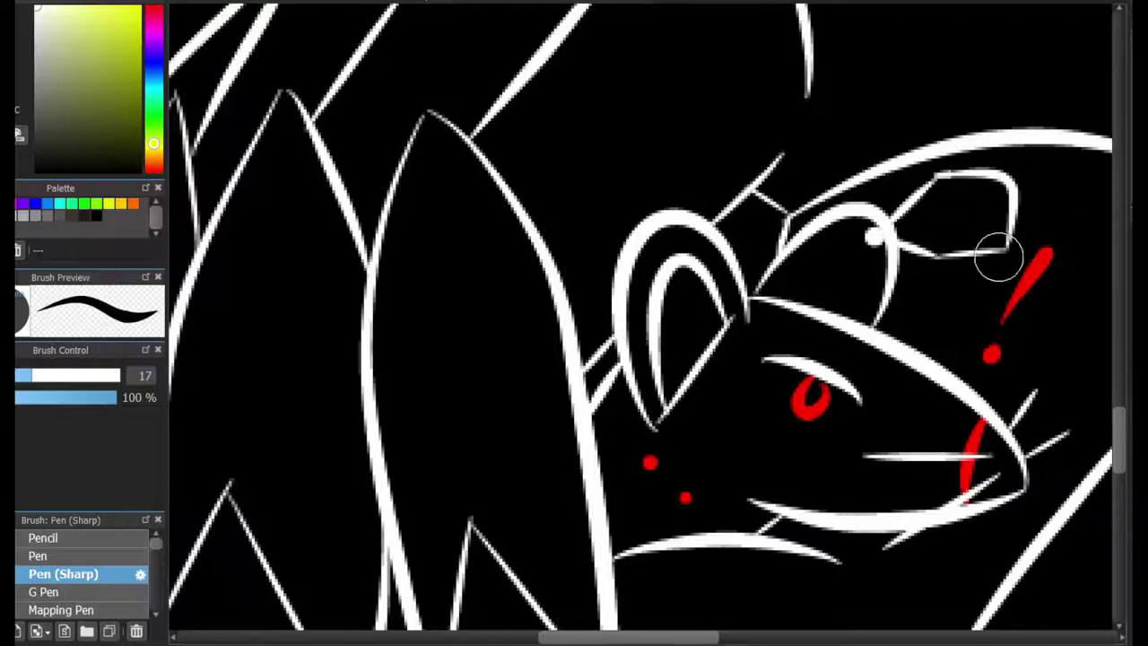
Add two short vertical white lines inside the tag attached to the mouse's right ear.
{"action": "key", "text": "ctrl+z"}
{"action": "left_click_drag", "start_coordinate": [900, 222], "coordinate": [1007, 244]}
{"action": "mouse_move", "coordinate": [927, 197]}
{"action": "left_mouse_down"}
{"action": "mouse_move", "coordinate": [958, 200]}
{"action": "mouse_move", "coordinate": [986, 224]}
{"action": "mouse_move", "coordinate": [963, 190]}
{"action": "mouse_move", "coordinate": [926, 221]}
{"action": "mouse_move", "coordinate": [958, 194]}
{"action": "mouse_move", "coordinate": [982, 237]}
{"action": "mouse_move", "coordinate": [987, 196]}
{"action": "mouse_move", "coordinate": [986, 240]}
{"action": "left_mouse_up"}
{"action": "key", "text": "ctrl+z"}
{"action": "key", "text": "ctrl+z"}
{"action": "key", "text": "ctrl+z"}
{"action": "key", "text": "ctrl+z"}
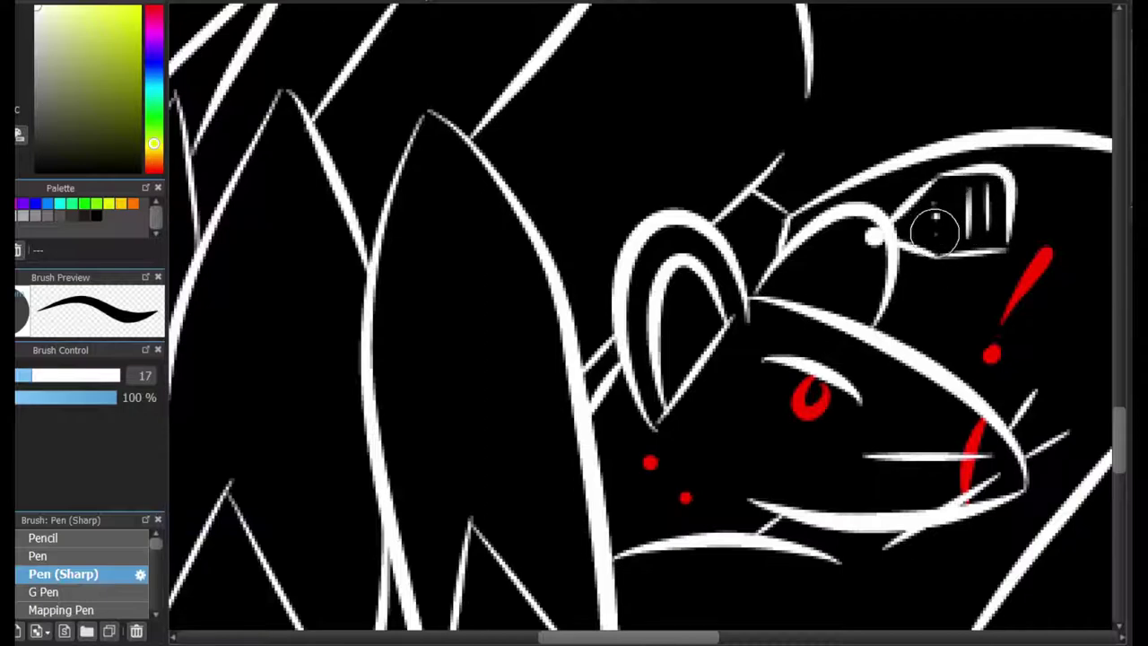
Mirror the canvas view and thicken the end of the white knuckle line so it joins the finger's outline.
{"action": "scroll", "coordinate": [413, 313], "scroll_direction": "down", "scroll_amount": 5}
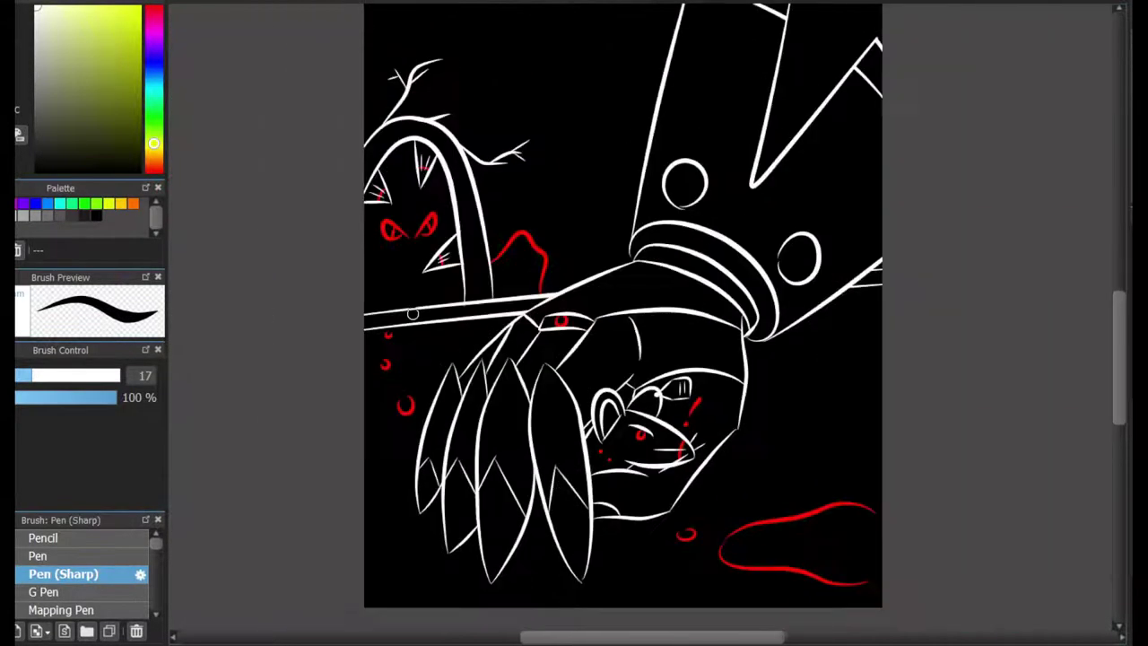
{"action": "scroll", "coordinate": [410, 313], "scroll_direction": "up", "scroll_amount": 3}
{"action": "scroll", "coordinate": [410, 313], "scroll_direction": "down", "scroll_amount": 3}
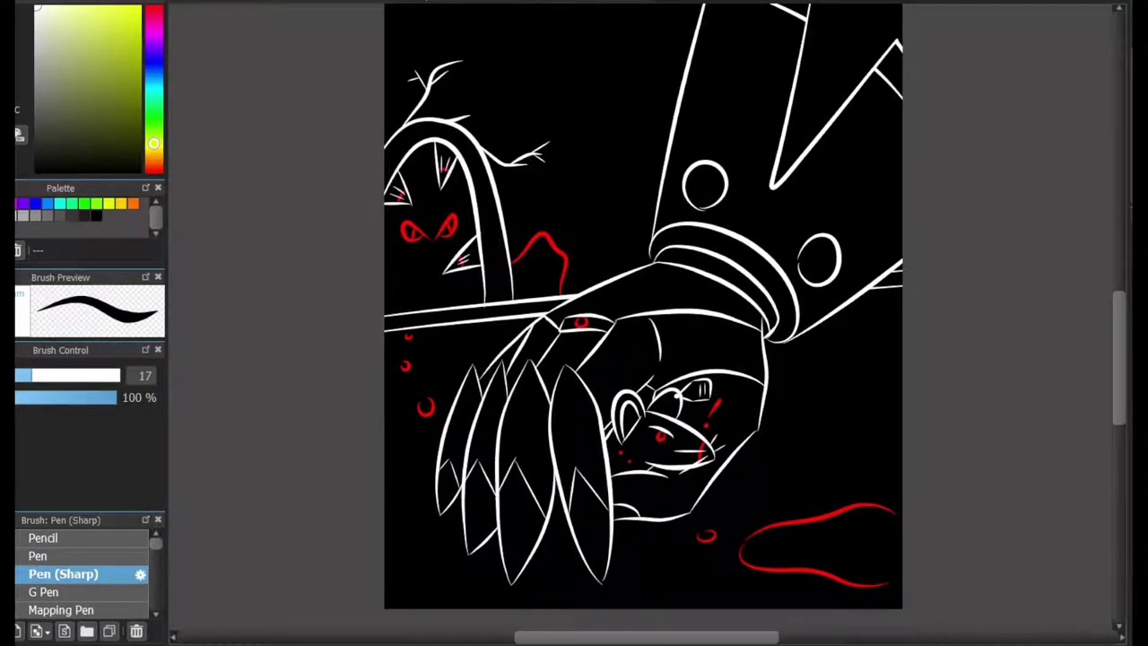
{"action": "scroll", "coordinate": [744, 542], "scroll_direction": "down", "scroll_amount": 2}
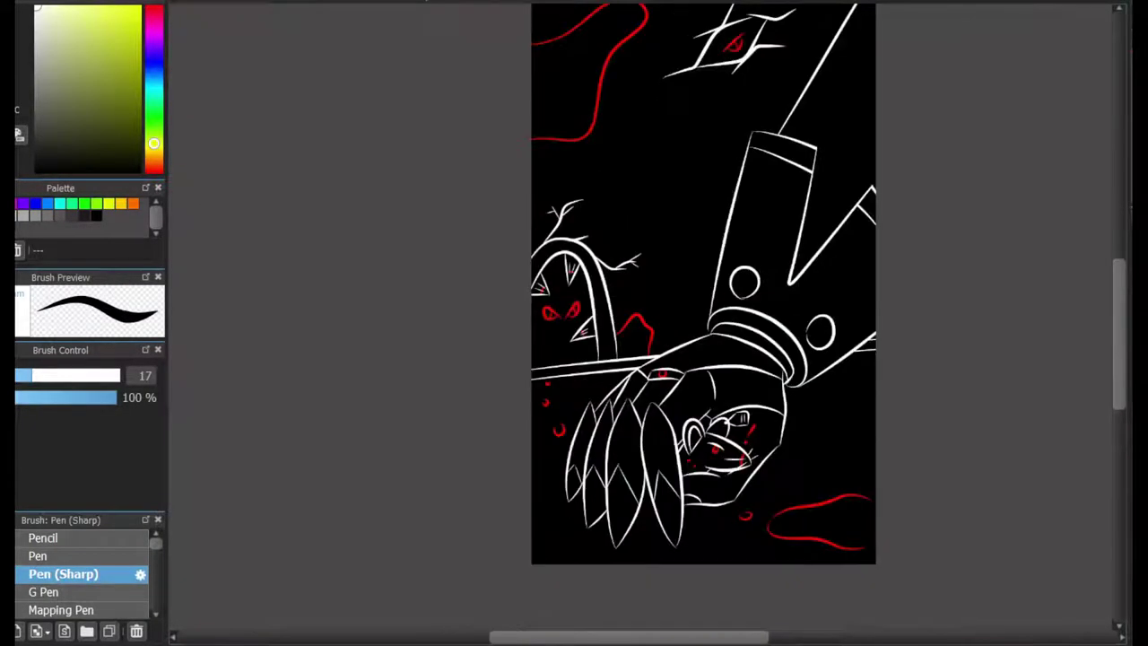
{"action": "key", "text": "h"}
{"action": "scroll", "coordinate": [573, 394], "scroll_direction": "up", "scroll_amount": 4}
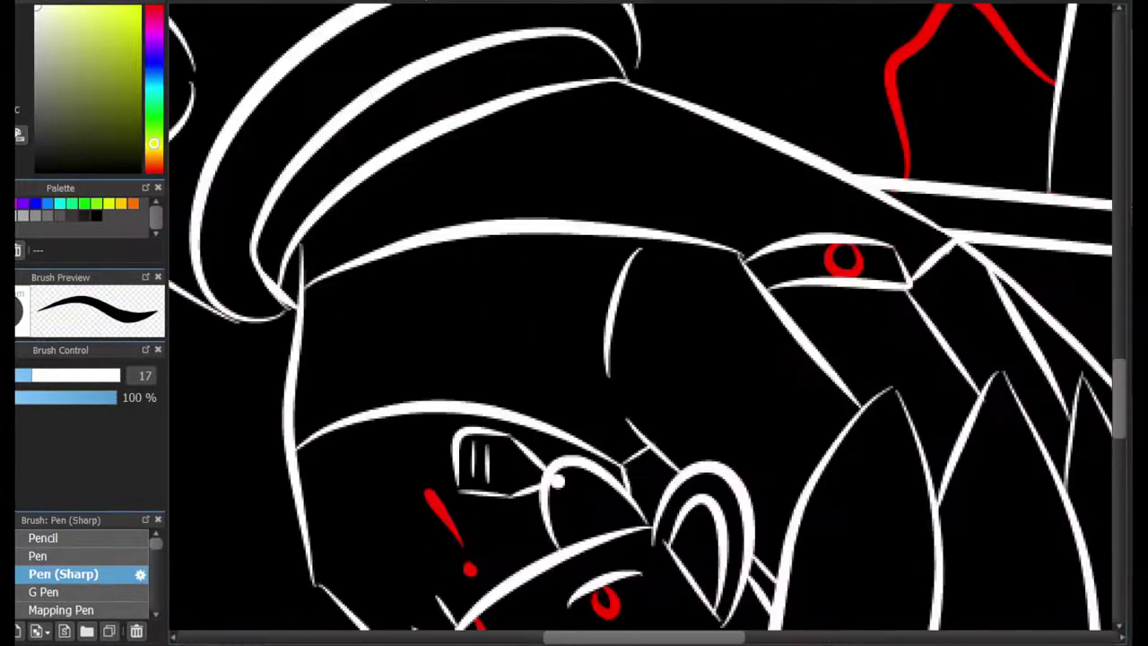
{"action": "left_click_drag", "start_coordinate": [543, 223], "coordinate": [752, 268]}
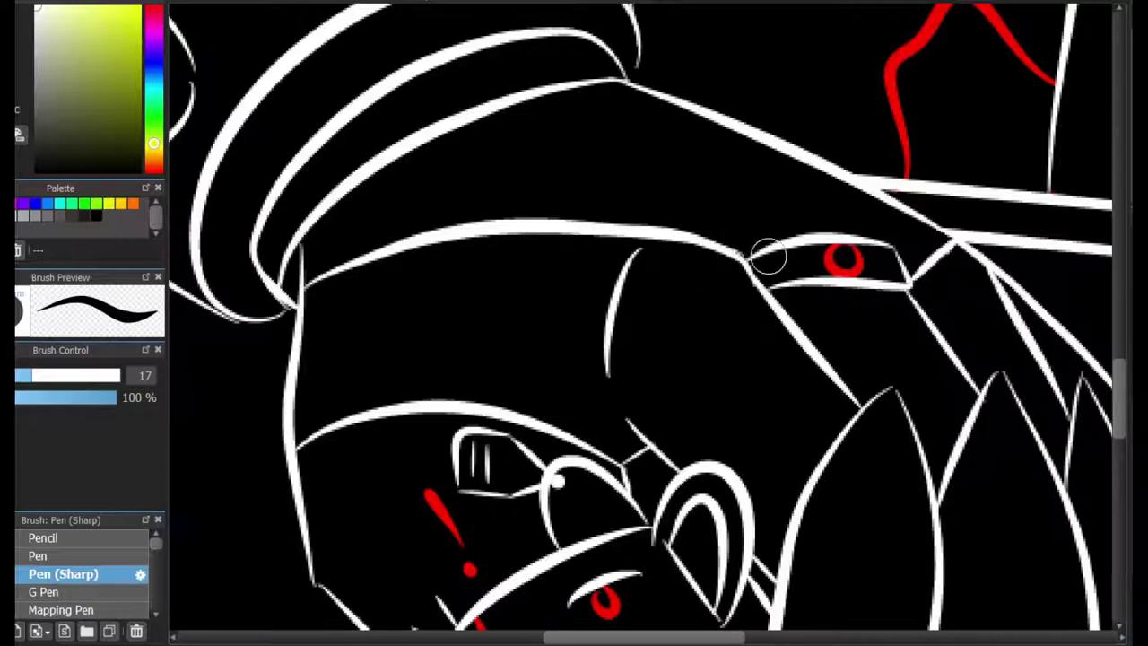
Show the shaded arm as a guide, draw short white lines between the cuff bands along the arm's edges, and hide the shading.
{"action": "scroll", "coordinate": [762, 269], "scroll_direction": "down", "scroll_amount": 2}
{"action": "scroll", "coordinate": [556, 143], "scroll_direction": "up", "scroll_amount": 2}
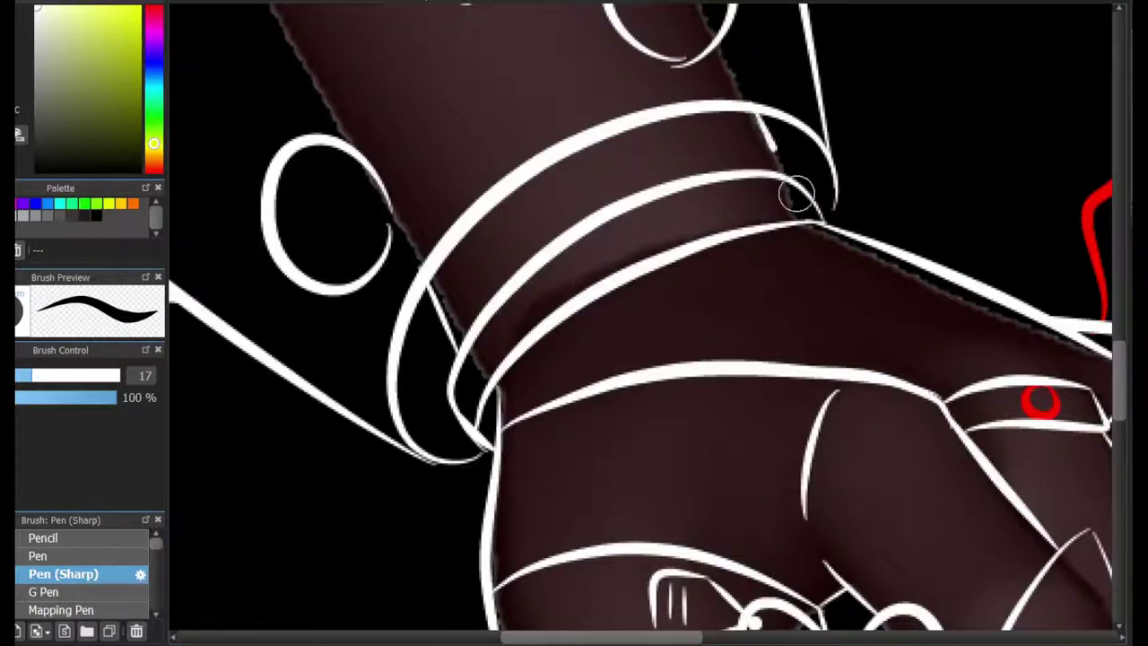
{"action": "left_click_drag", "start_coordinate": [754, 112], "coordinate": [789, 189]}
{"action": "scroll", "coordinate": [707, 163], "scroll_direction": "down", "scroll_amount": 3}
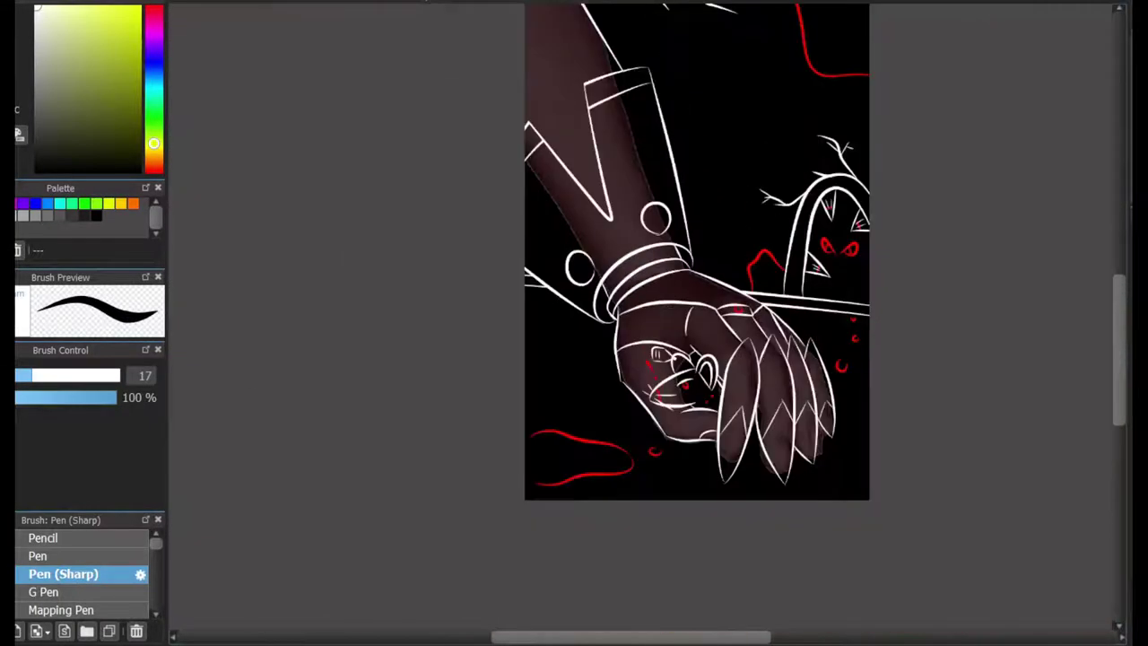
{"action": "key", "text": "ctrl+z"}
Erase the tip of the arch's inner line that pokes past the upper edge of the ledge.
{"action": "scroll", "coordinate": [574, 322], "scroll_direction": "up", "scroll_amount": 3}
{"action": "scroll", "coordinate": [840, 218], "scroll_direction": "up", "scroll_amount": 3}
{"action": "scroll", "coordinate": [929, 487], "scroll_direction": "down", "scroll_amount": 3}
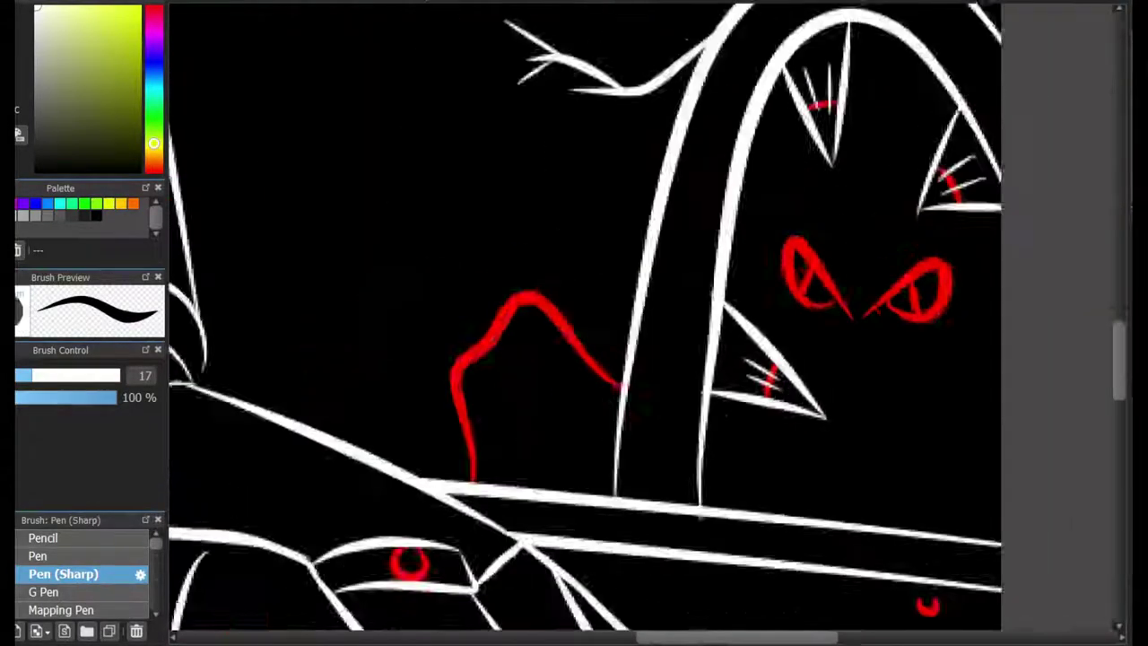
{"action": "scroll", "coordinate": [702, 498], "scroll_direction": "up", "scroll_amount": 2}
{"action": "scroll", "coordinate": [702, 497], "scroll_direction": "up", "scroll_amount": 3}
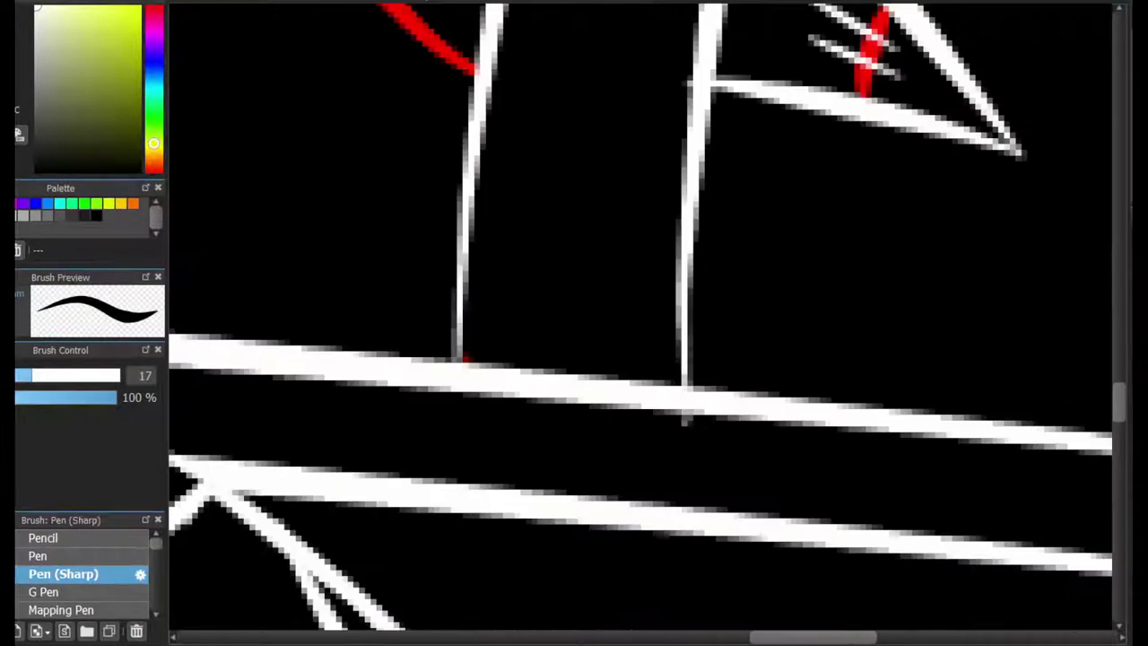
{"action": "key", "text": "e"}
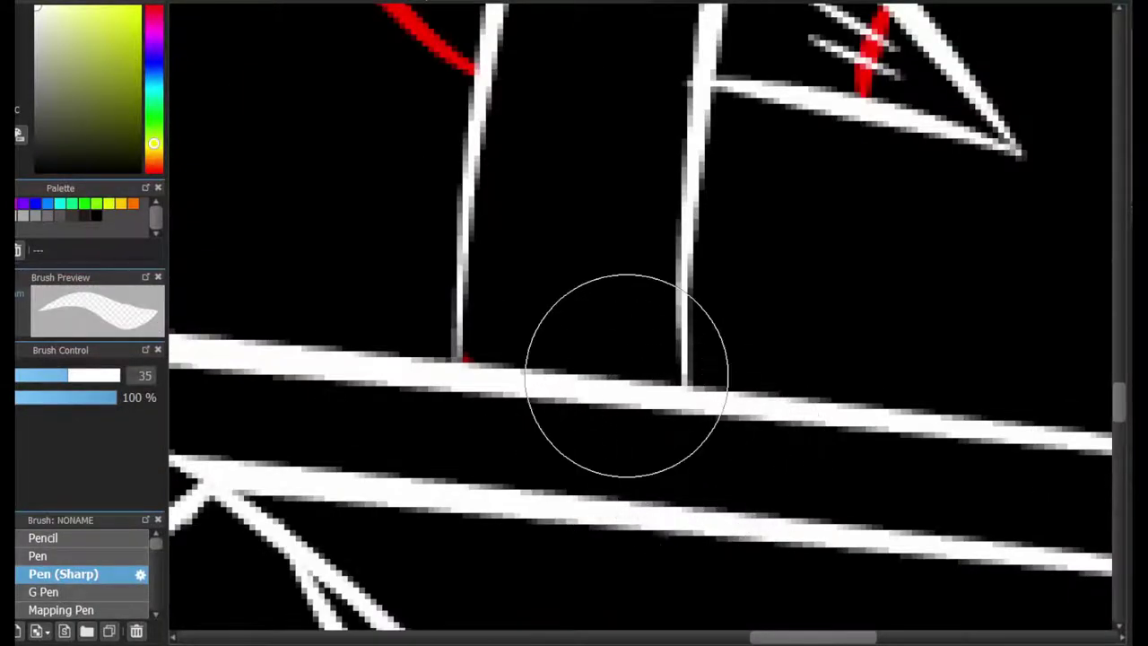
Check the whole line art from the title down to the clawed hand, in mirrored and normal orientation.
{"action": "scroll", "coordinate": [626, 374], "scroll_direction": "down", "scroll_amount": 6}
{"action": "scroll", "coordinate": [549, 418], "scroll_direction": "up", "scroll_amount": 4}
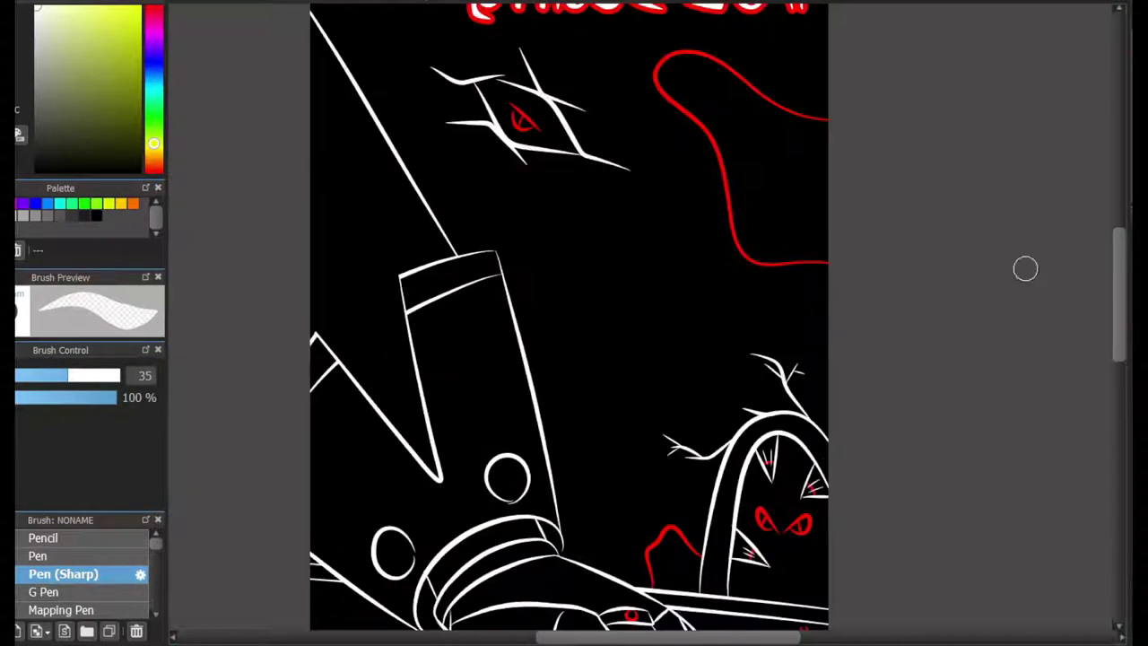
{"action": "scroll", "coordinate": [1024, 269], "scroll_direction": "down", "scroll_amount": 5}
{"action": "scroll", "coordinate": [1025, 269], "scroll_direction": "up", "scroll_amount": 4}
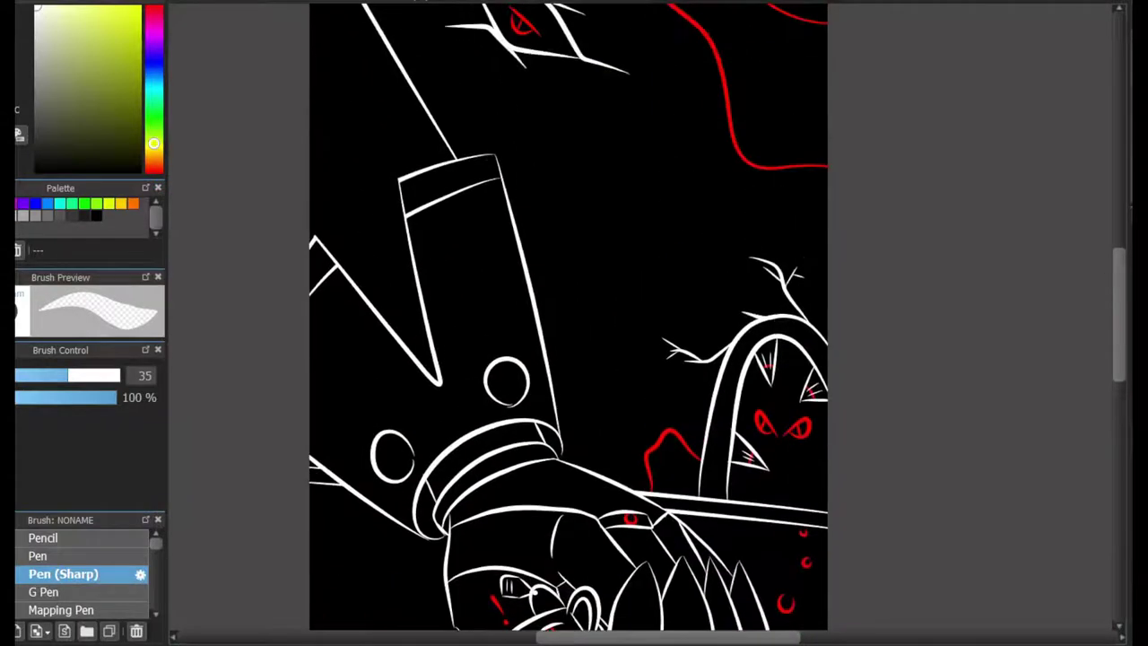
{"action": "key", "text": "h"}
{"action": "scroll", "coordinate": [1001, 144], "scroll_direction": "down", "scroll_amount": 3}
{"action": "scroll", "coordinate": [1001, 144], "scroll_direction": "up", "scroll_amount": 2}
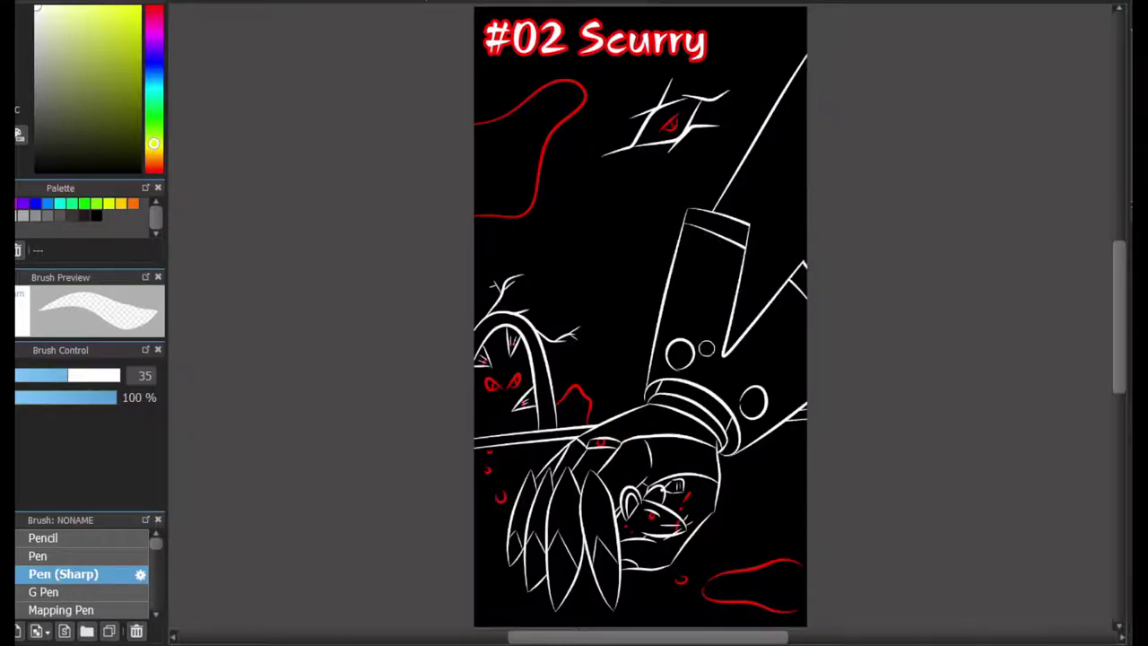
{"action": "scroll", "coordinate": [638, 314], "scroll_direction": "down", "scroll_amount": 2}
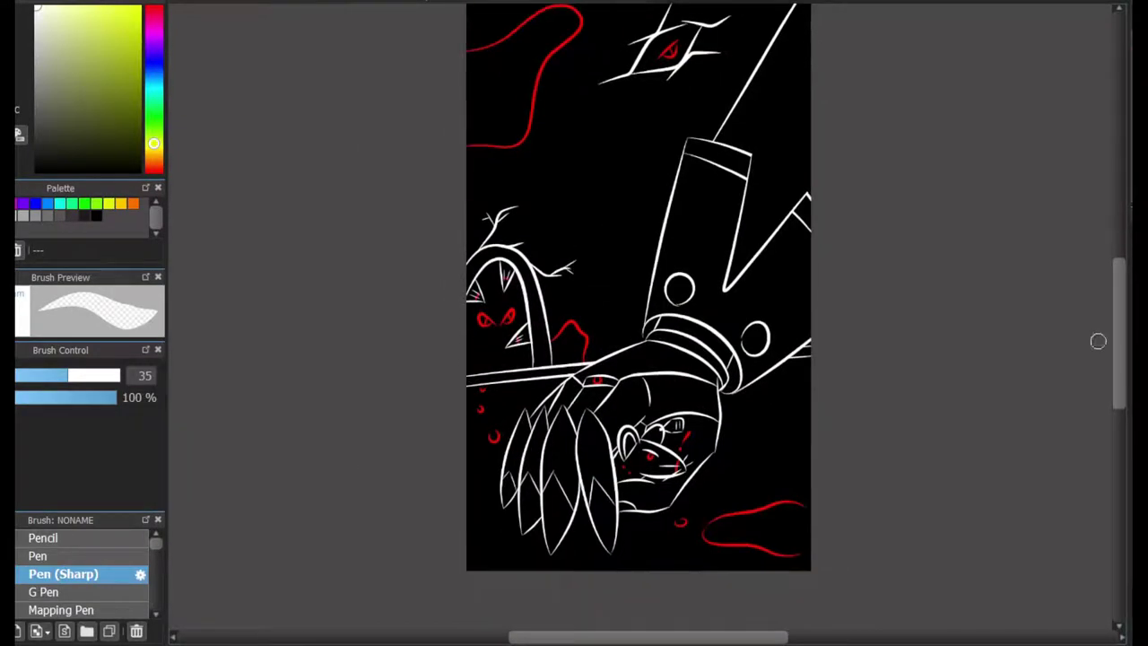
{"action": "scroll", "coordinate": [768, 377], "scroll_direction": "up", "scroll_amount": 4}
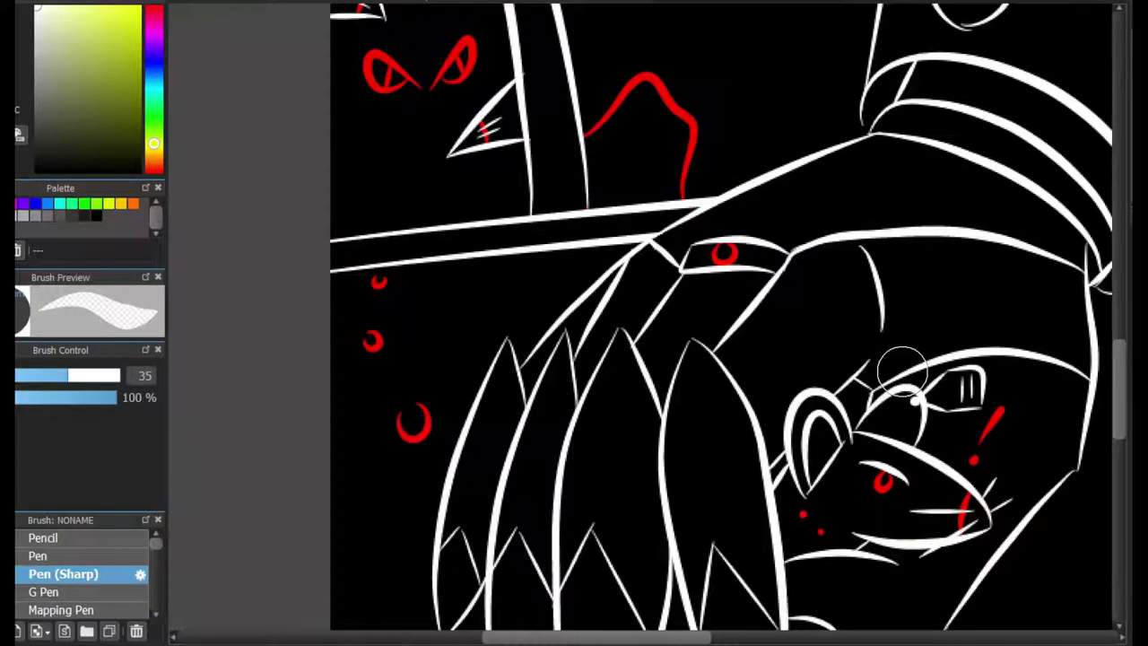
{"action": "key", "text": "ctrl+0"}
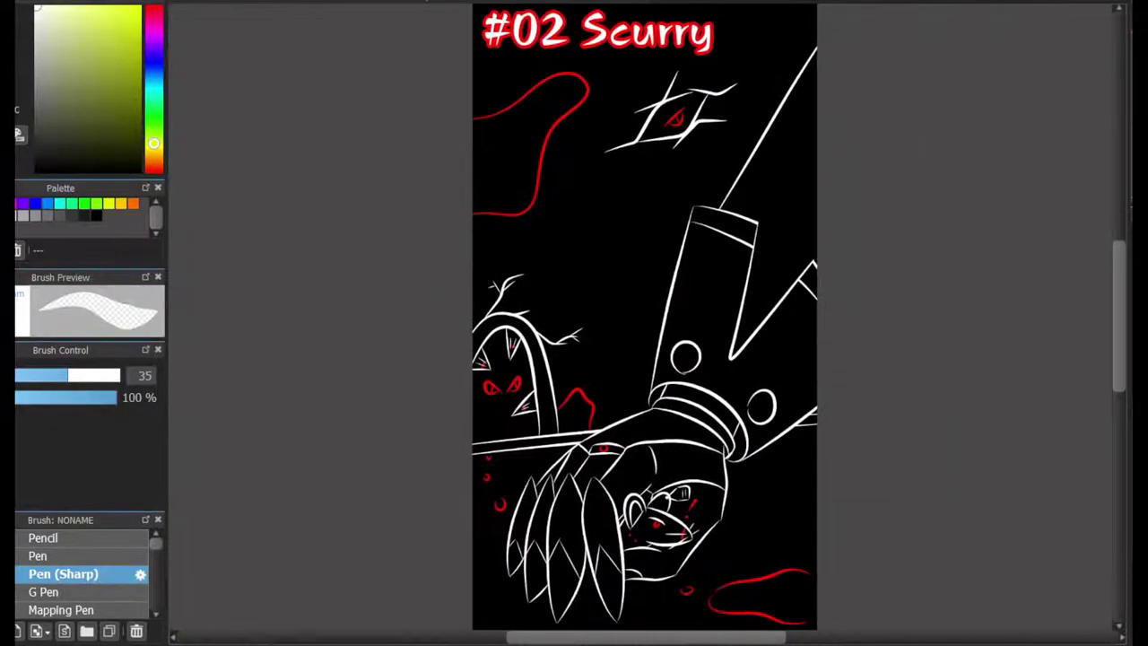